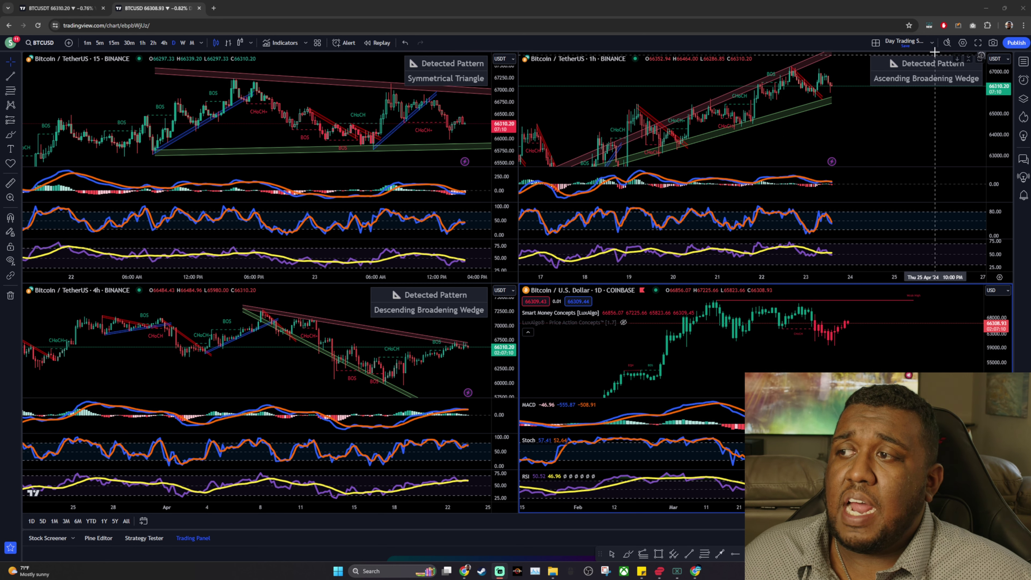
Create a new chart layout named DCA that opens in a new tab
click(933, 43)
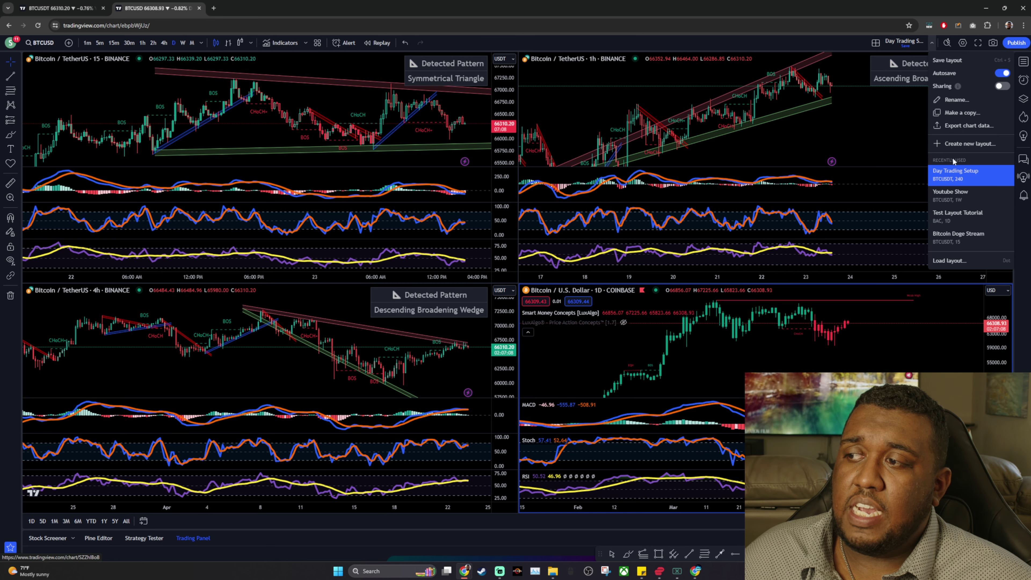
click(956, 144)
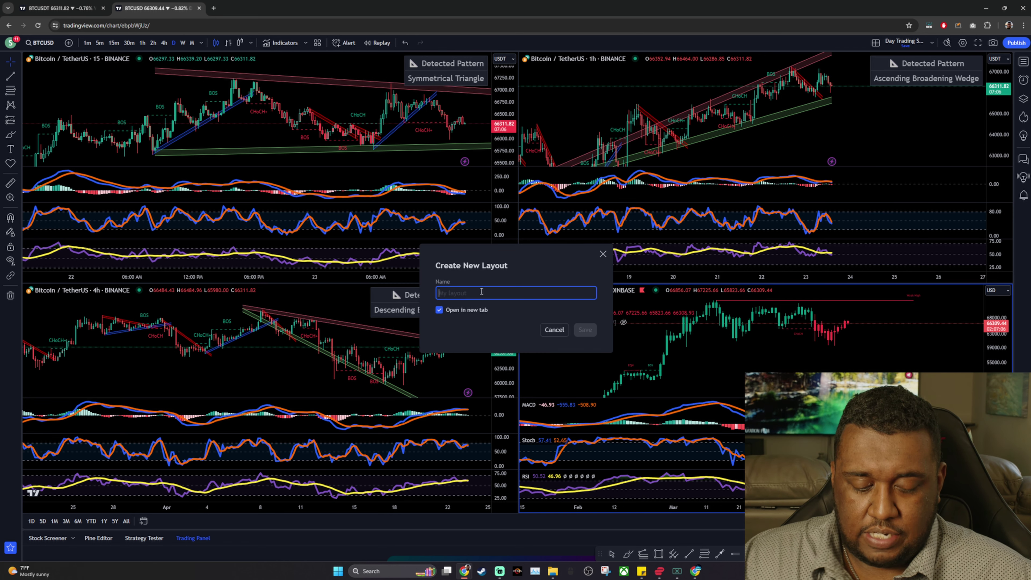
text(DCA)
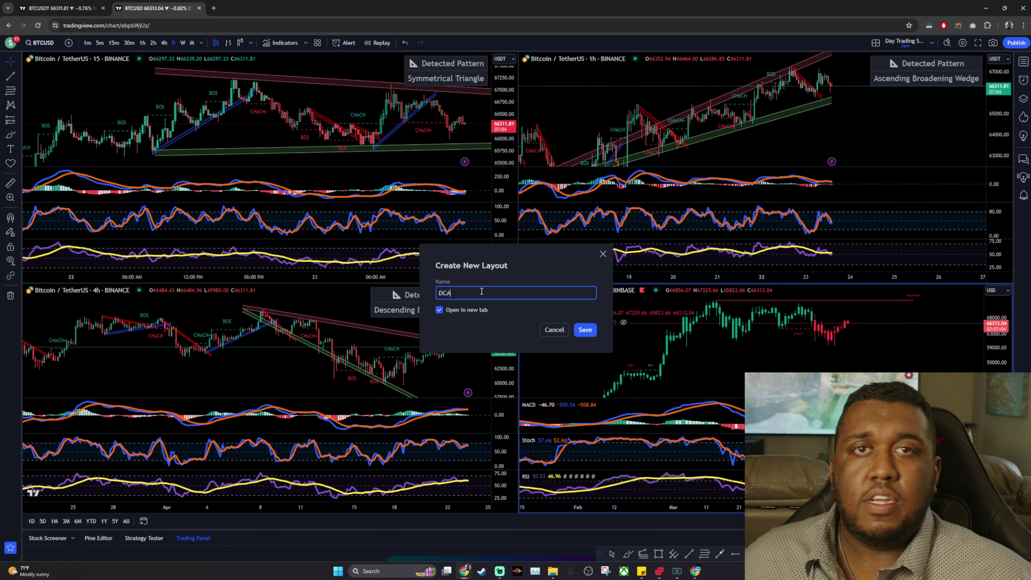
click(581, 328)
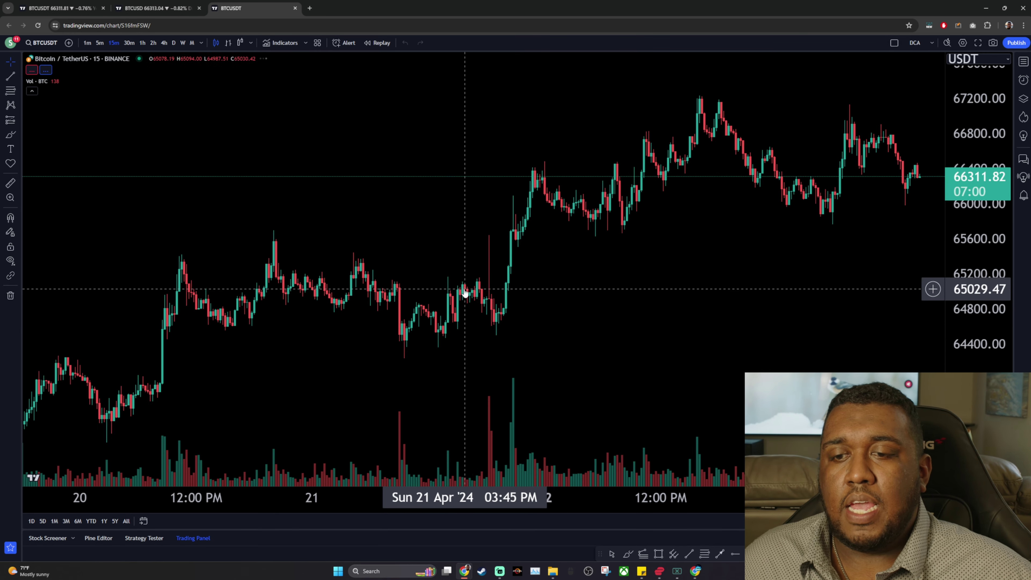
Switch the BTCUSDT chart to the daily timeframe and remove the volume indicator
drag(759, 316, 548, 320)
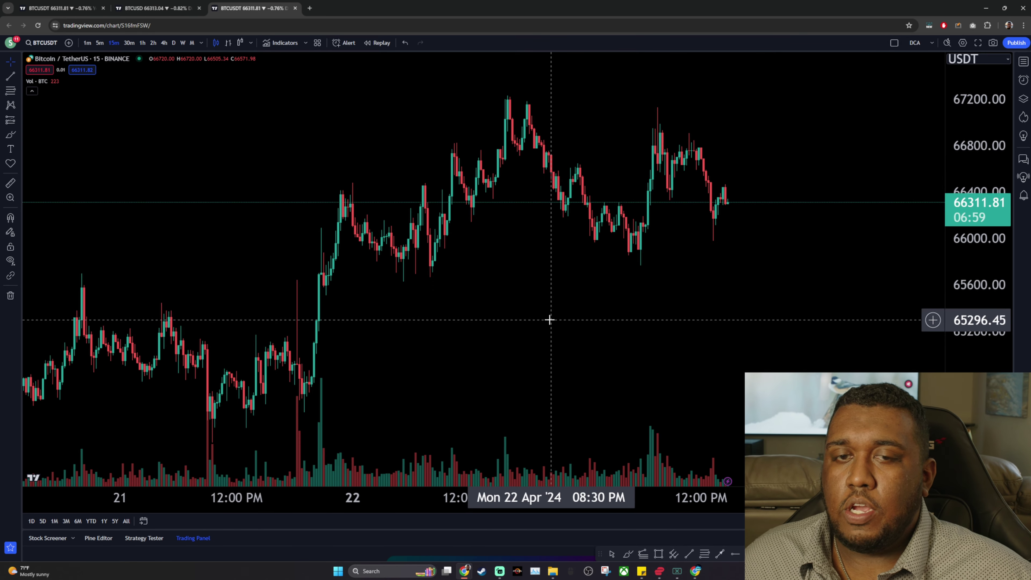
click(171, 46)
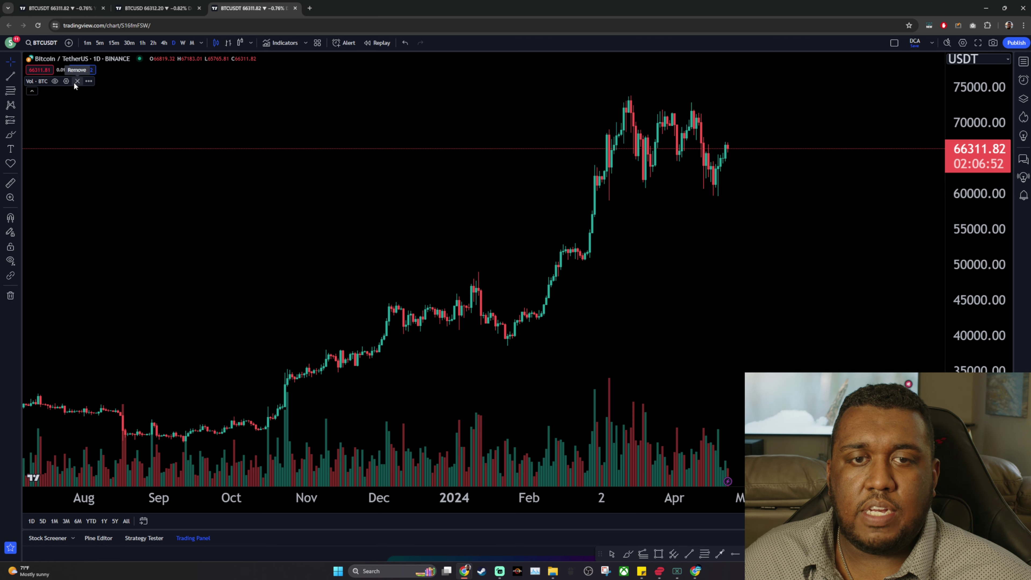
click(77, 81)
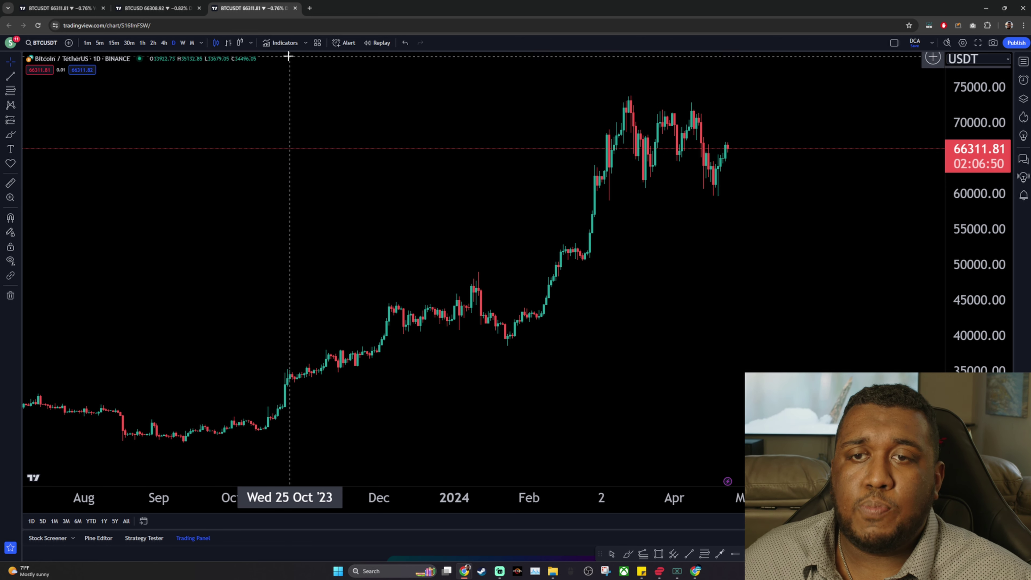
Set the chart's price scale to logarithmic
click(984, 480)
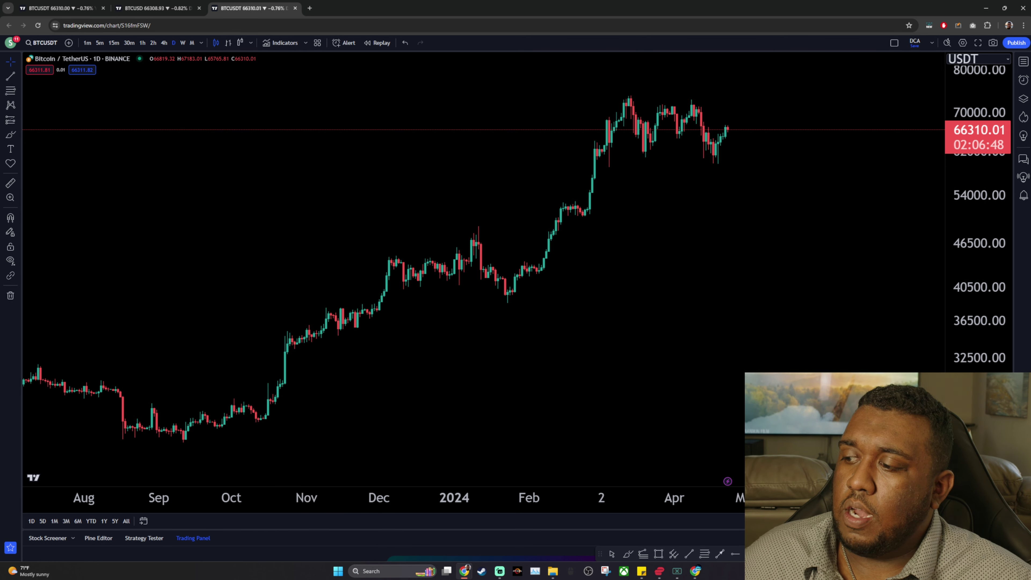
drag(674, 320, 719, 320)
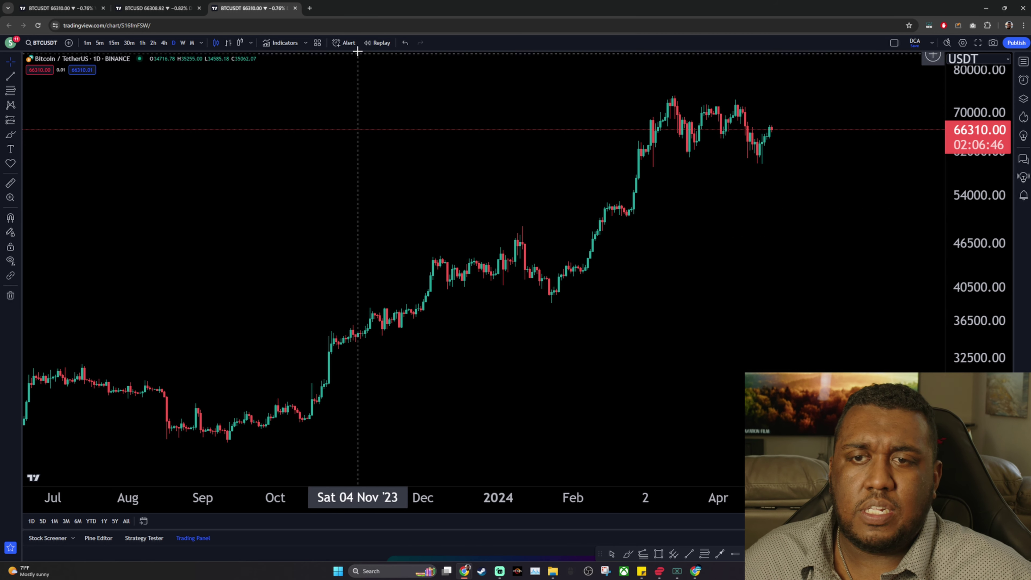
Find the Moving Average Simple indicator with the search term sma and add it to the chart three times
click(286, 42)
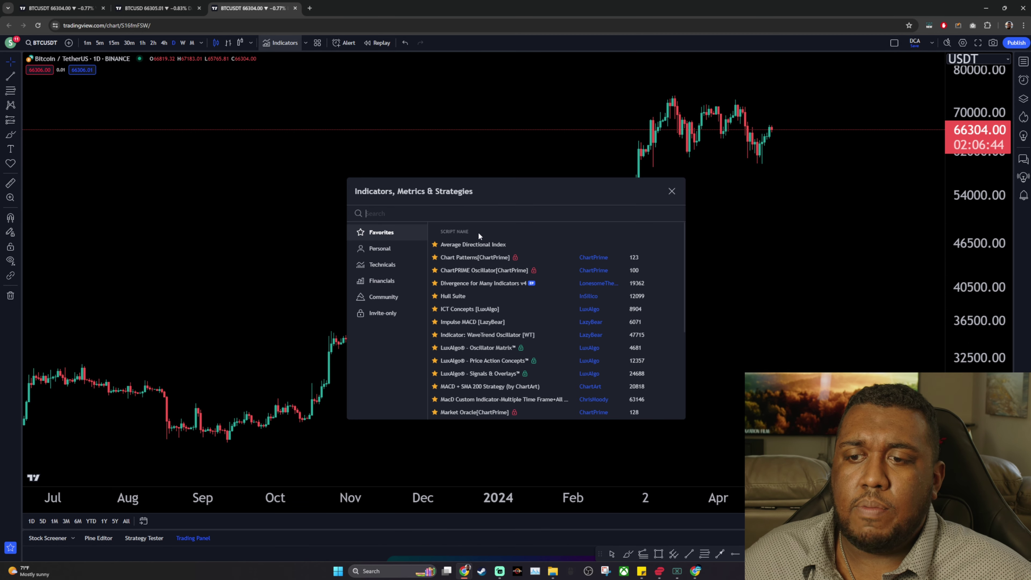
text(sma)
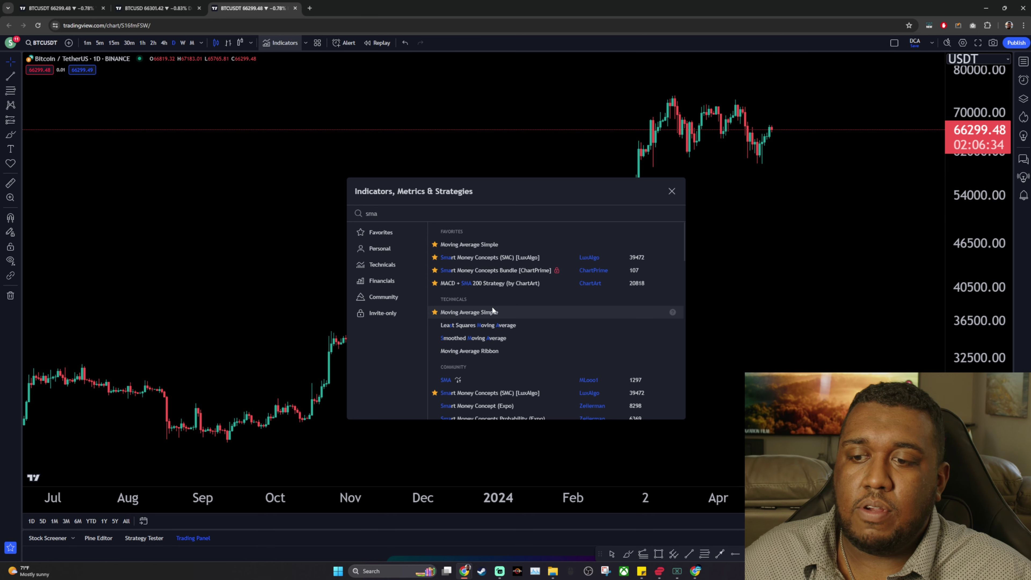
triple_click(482, 245)
click(671, 191)
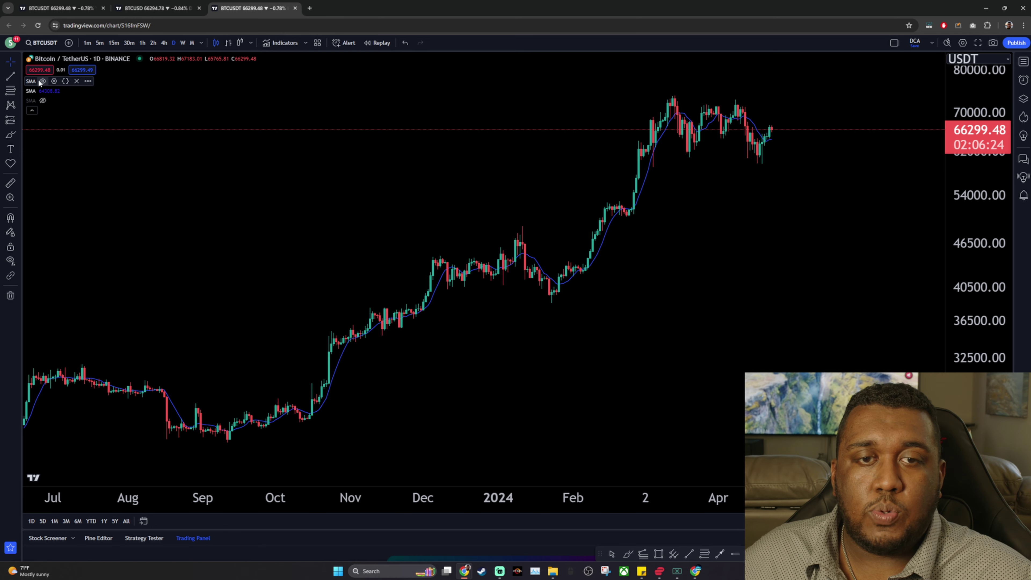
Set the first SMA's length to 100 and its timeframe to 1 week
click(54, 81)
click(490, 220)
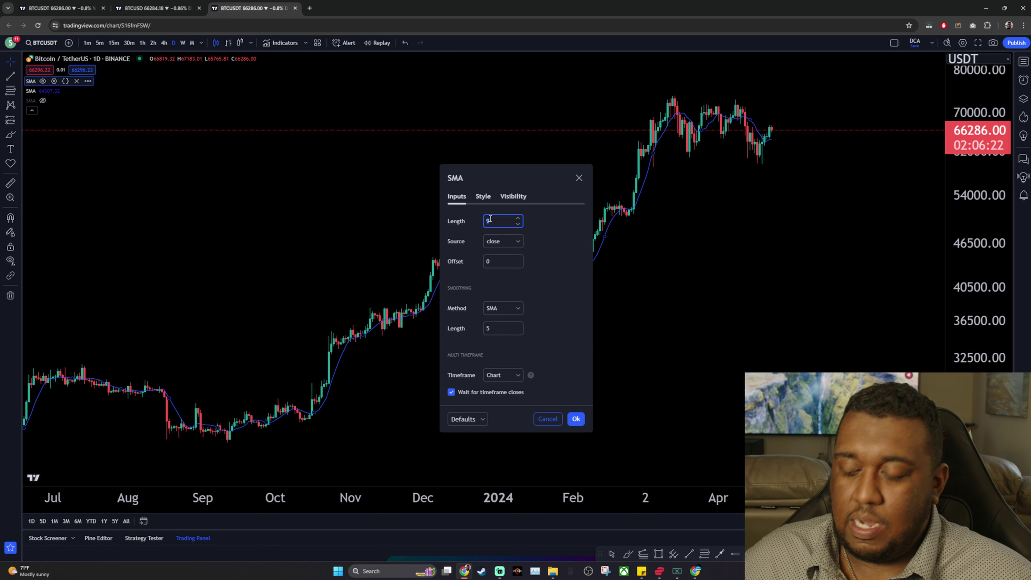
key(BackSpace)
text(100)
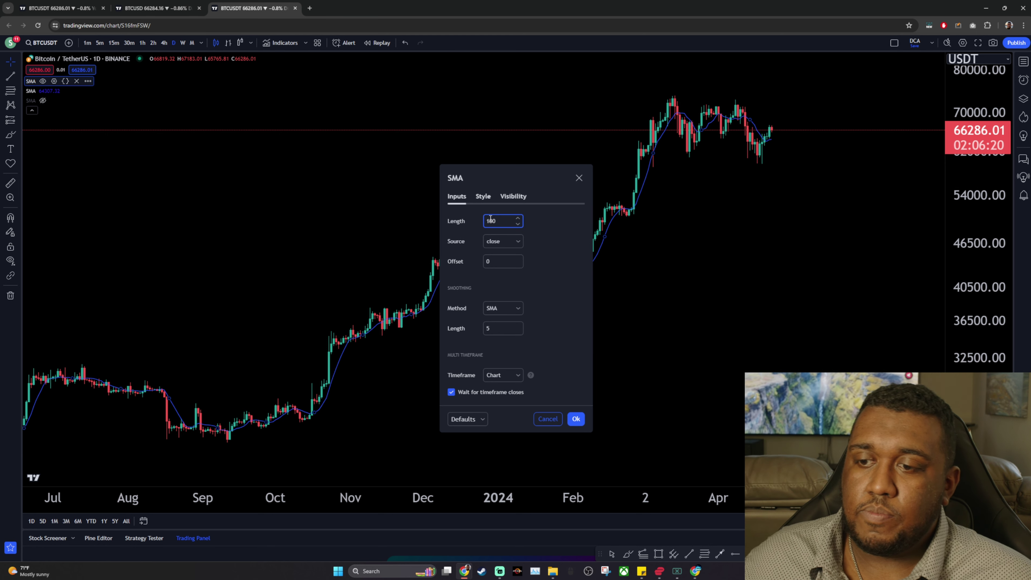
click(502, 375)
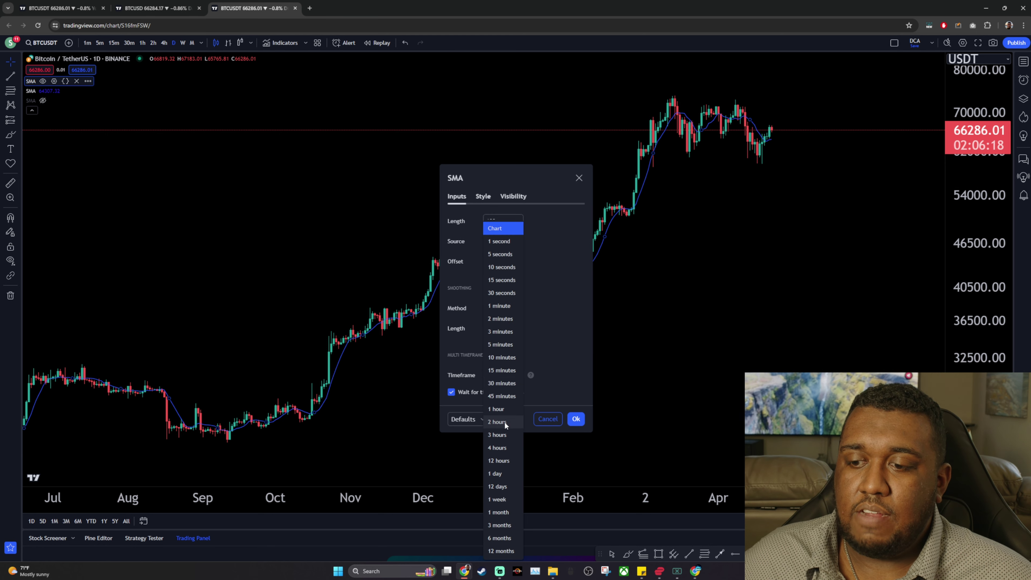
click(509, 506)
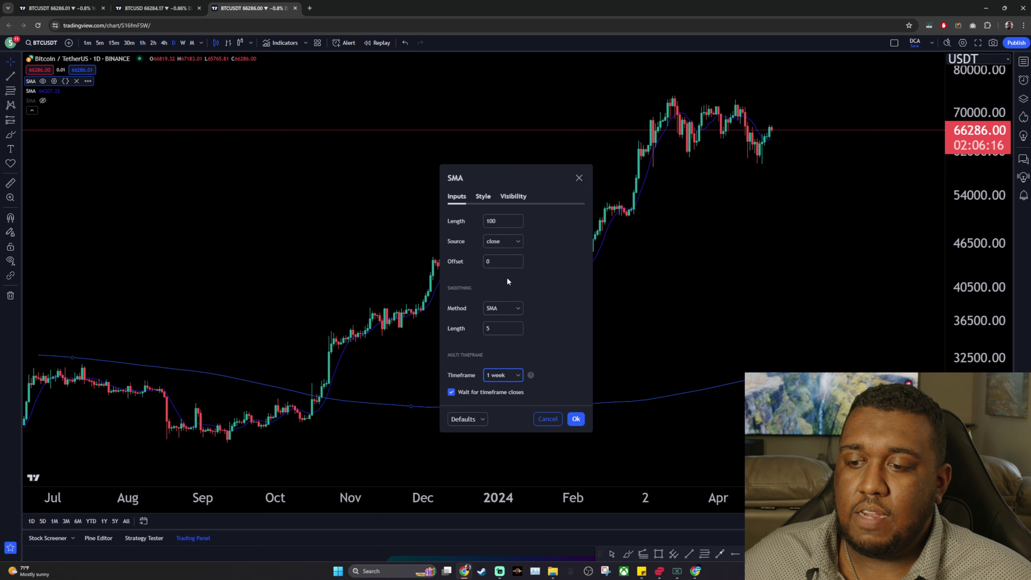
Style the first SMA's line in green with the thickest line width and apply the settings
click(483, 195)
click(516, 220)
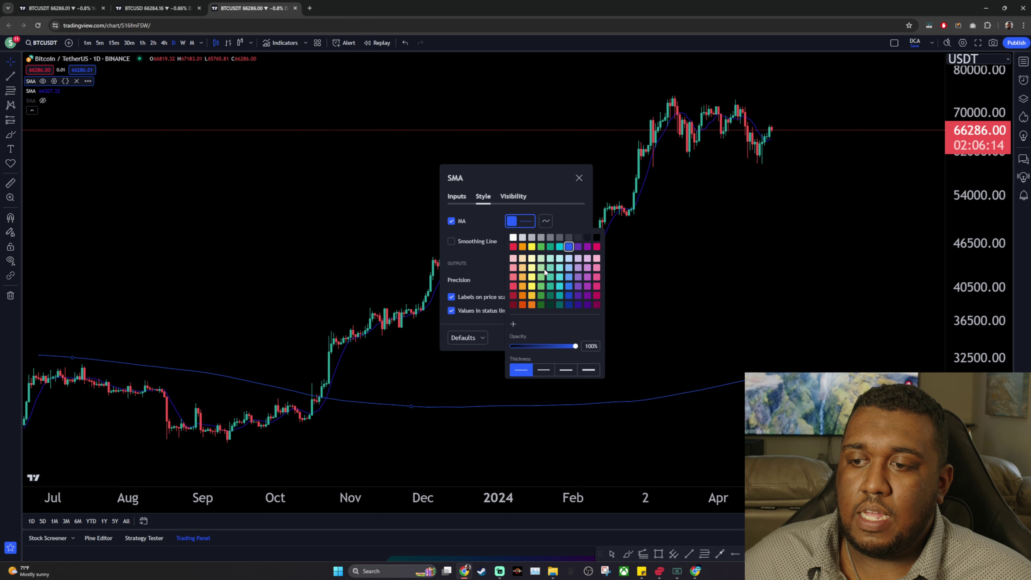
click(541, 246)
click(589, 369)
click(535, 185)
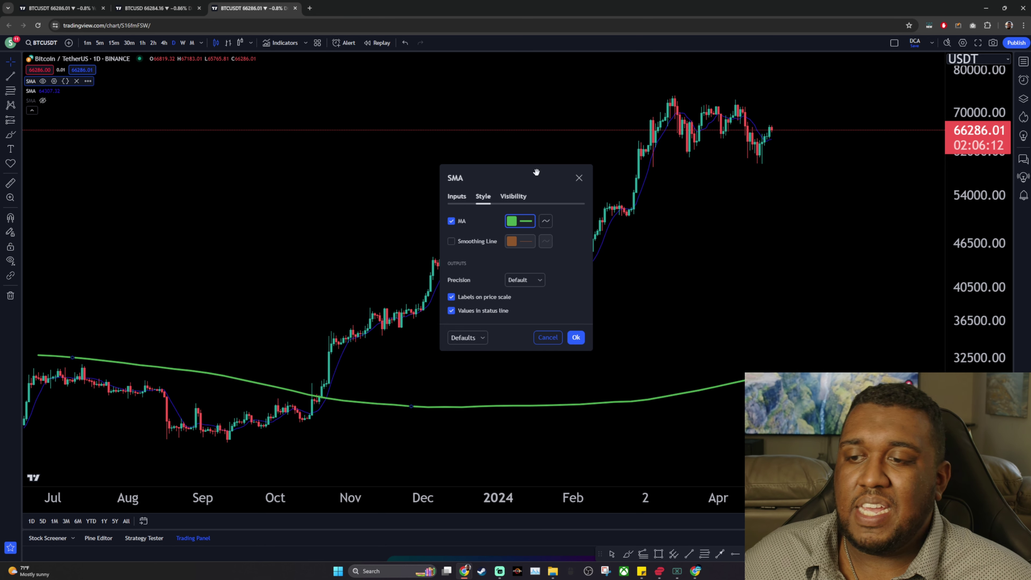
click(575, 337)
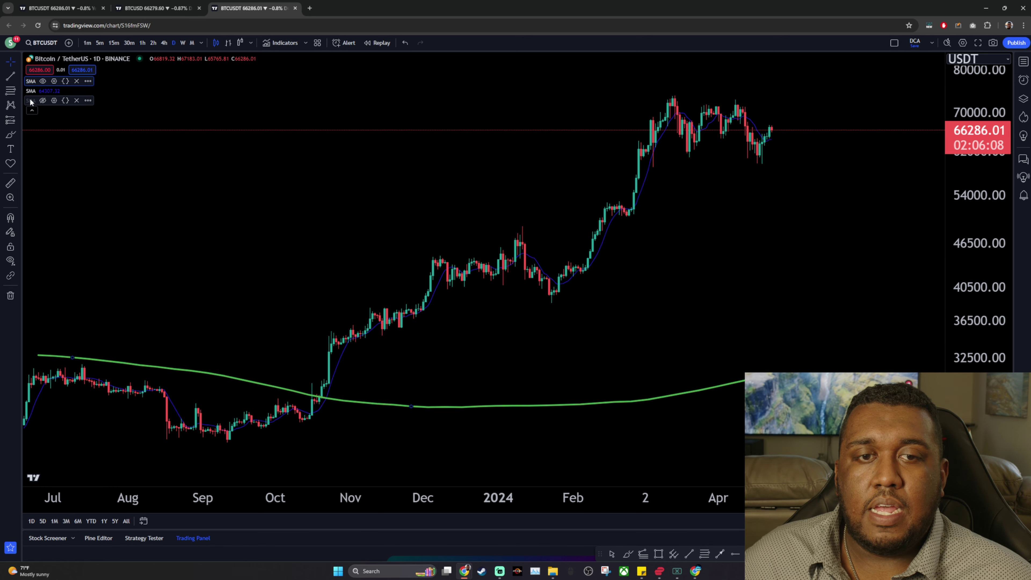
Style the second SMA's line in cyan with the thickest line width
click(54, 91)
click(512, 262)
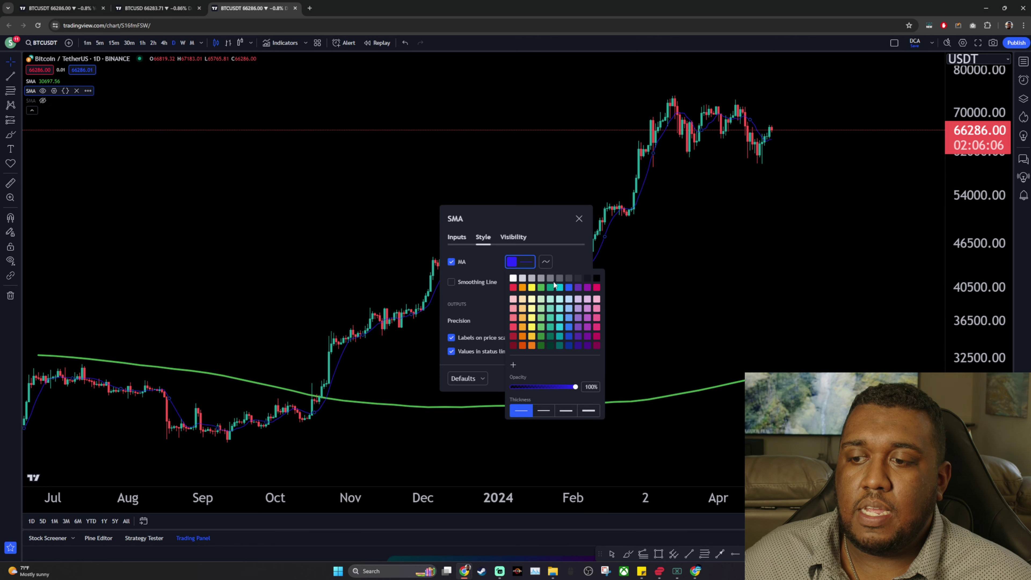
click(559, 287)
click(588, 411)
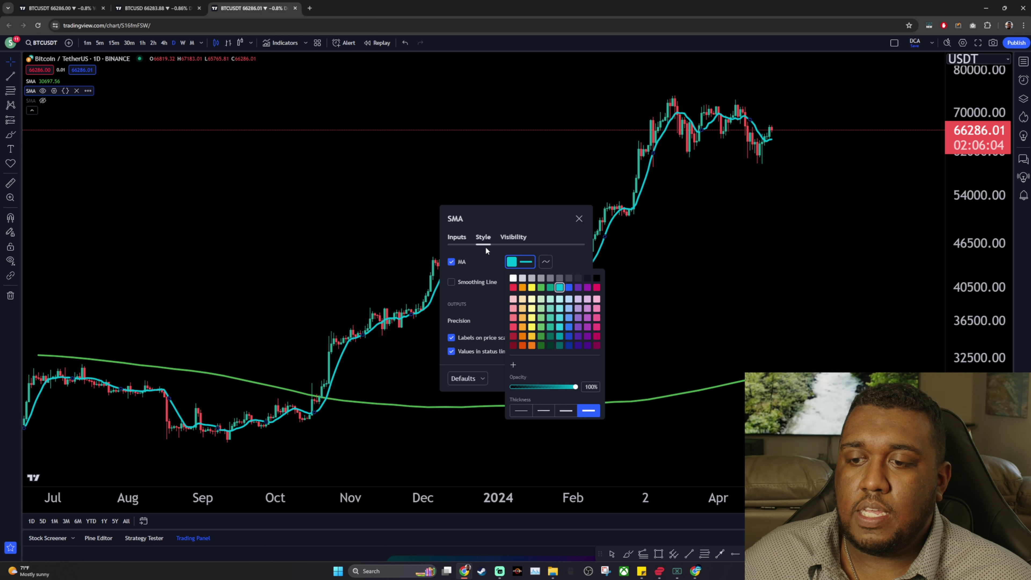
Set the second SMA's length to 150 and its timeframe to 1 week, and apply the settings
click(456, 238)
click(509, 264)
text(150)
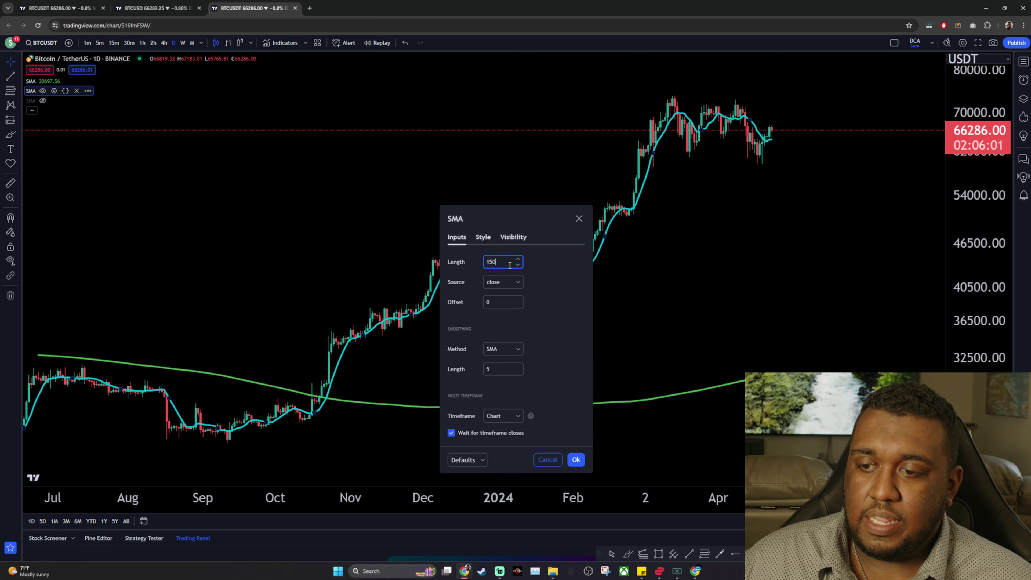
click(509, 417)
click(508, 504)
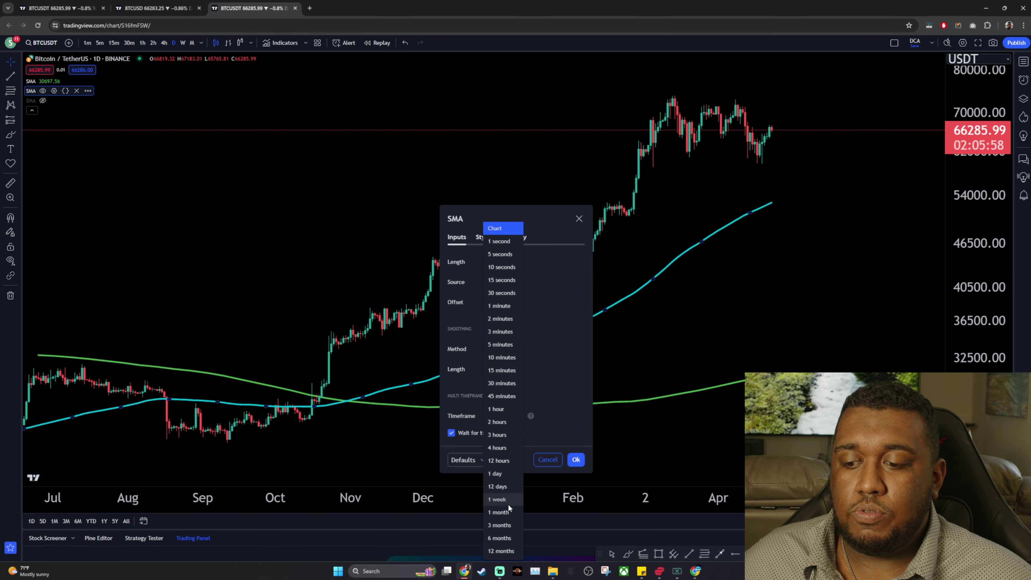
click(575, 464)
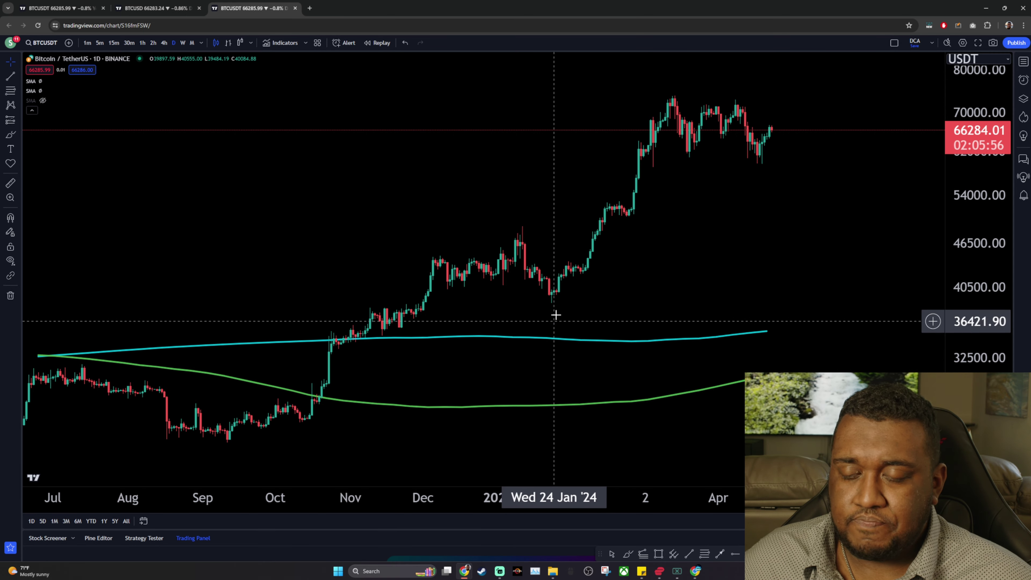
Load the BTCUSD symbol from the watchlist into the chart and close the watchlist
scroll(576, 302, down, 5)
scroll(576, 303, down, 10)
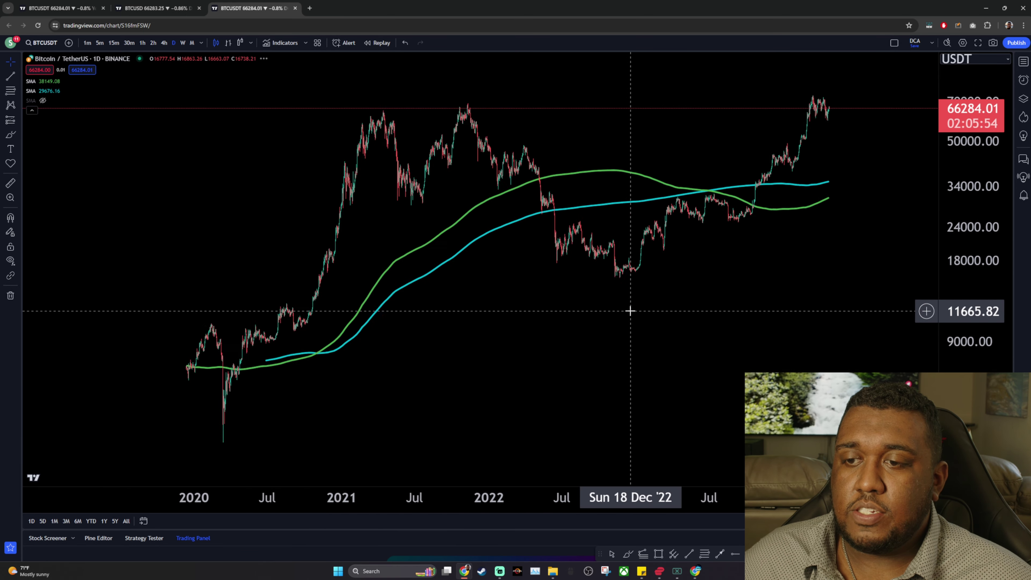
click(1022, 62)
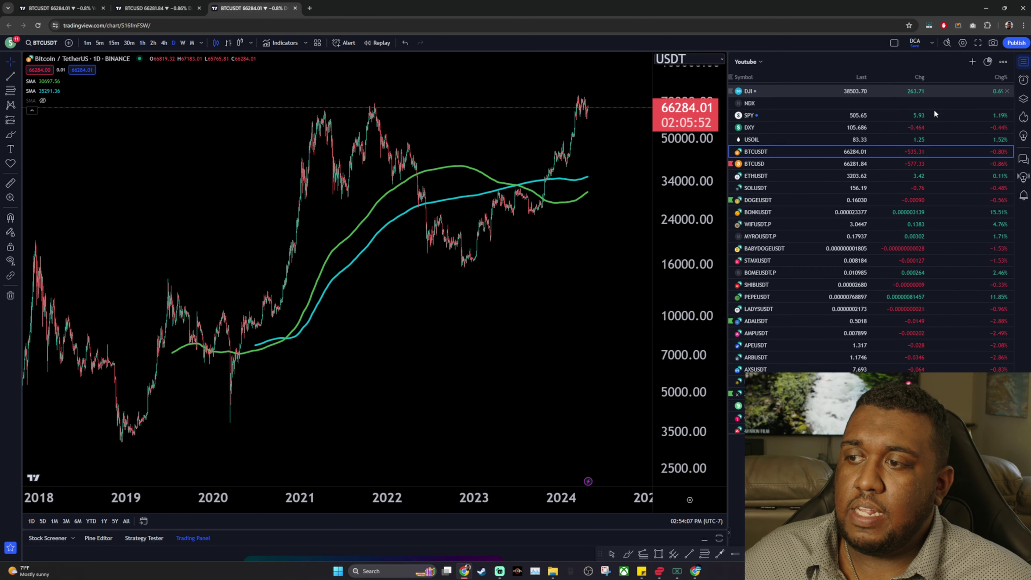
click(811, 167)
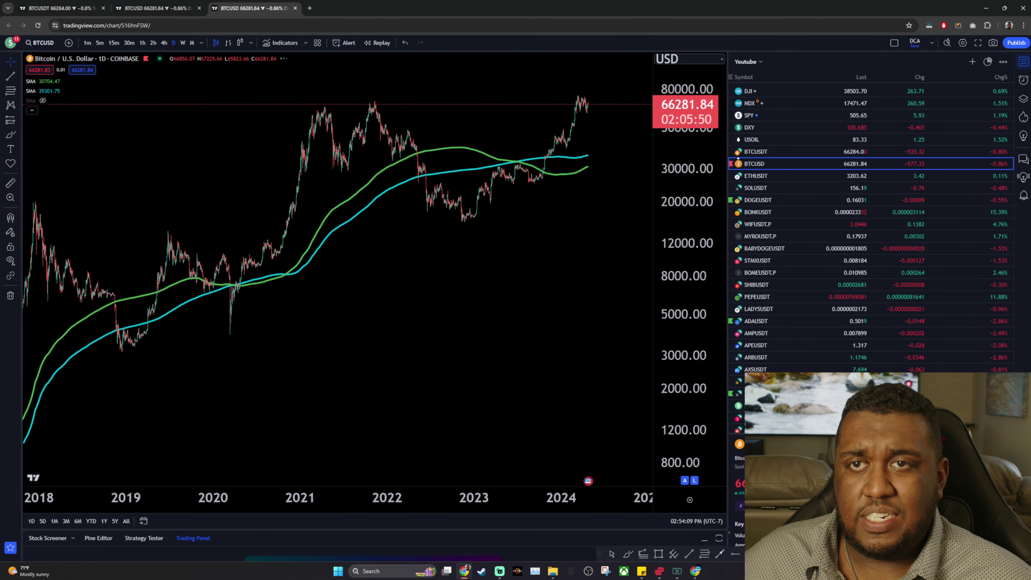
click(1023, 62)
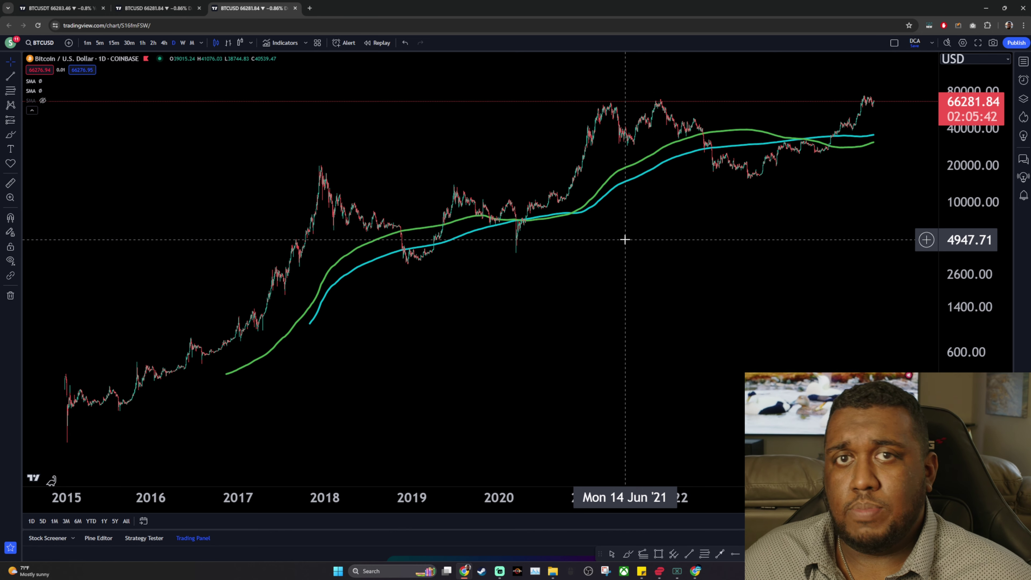
Examine where the 100-week and 150-week moving averages cross and how the Bitcoin price behaves around them from 2020 to 2024
scroll(672, 237, up, 5)
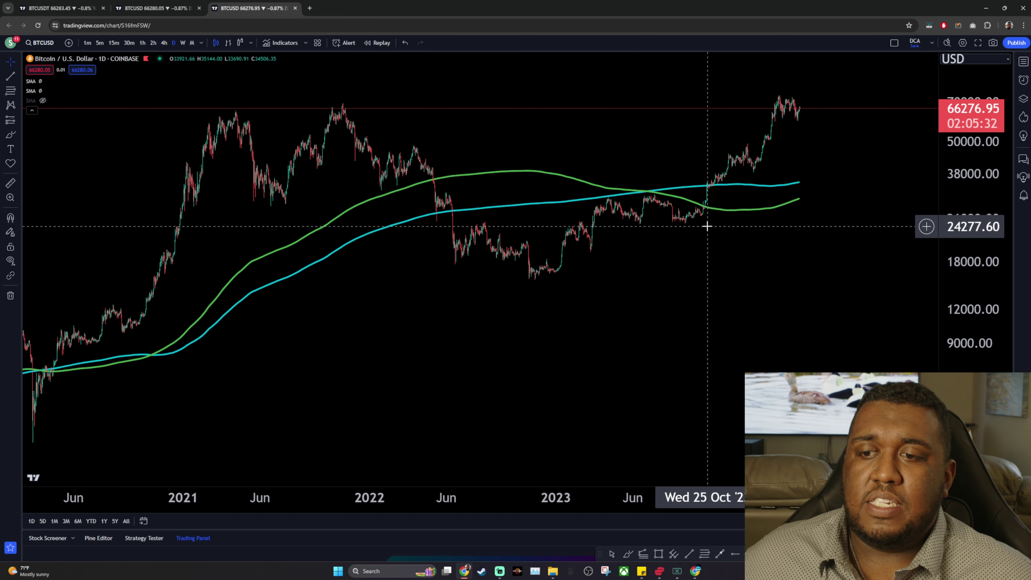
drag(952, 297, 950, 208)
drag(817, 212, 827, 259)
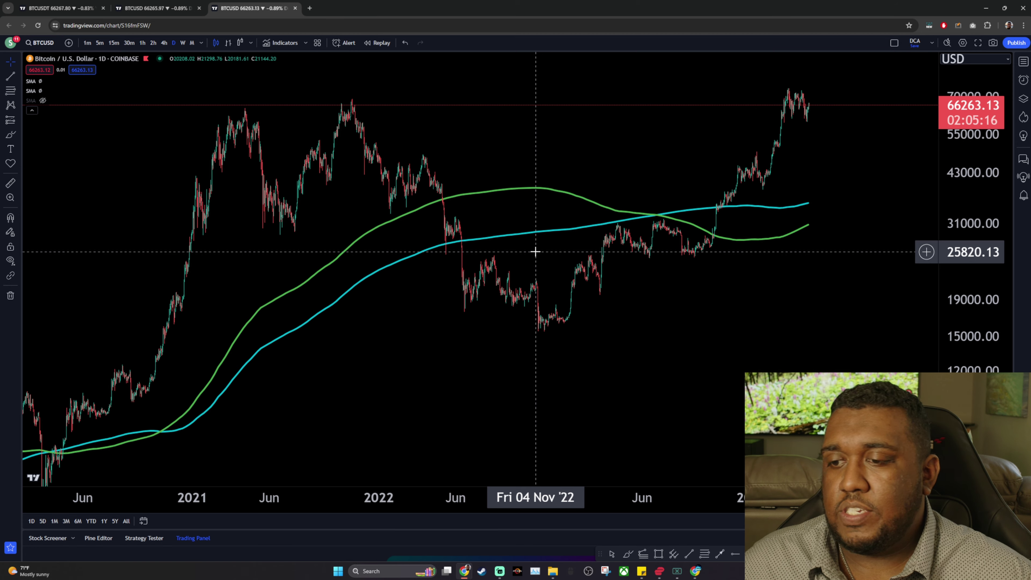
scroll(658, 338, up, 5)
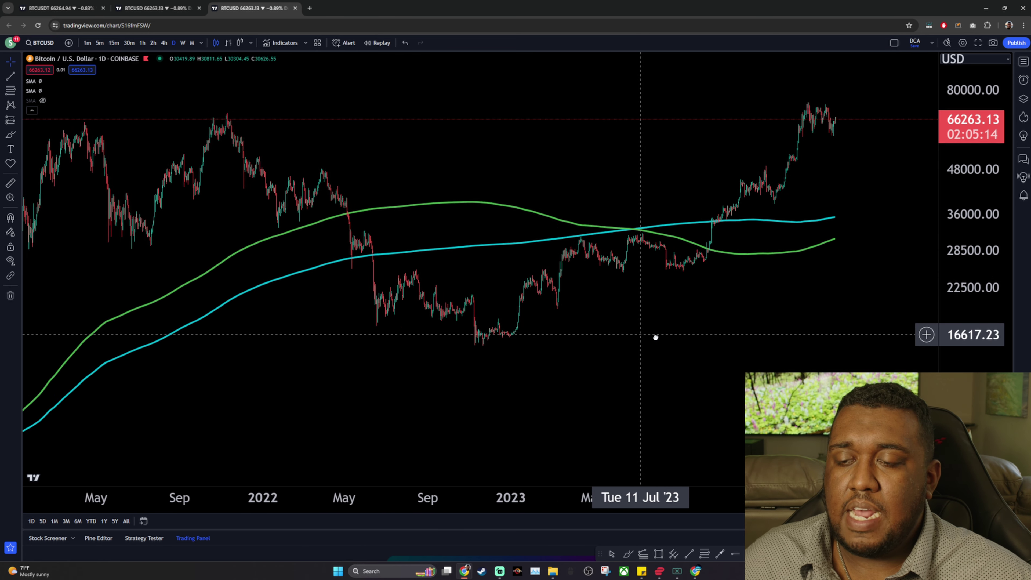
drag(954, 346, 952, 286)
drag(798, 299, 836, 301)
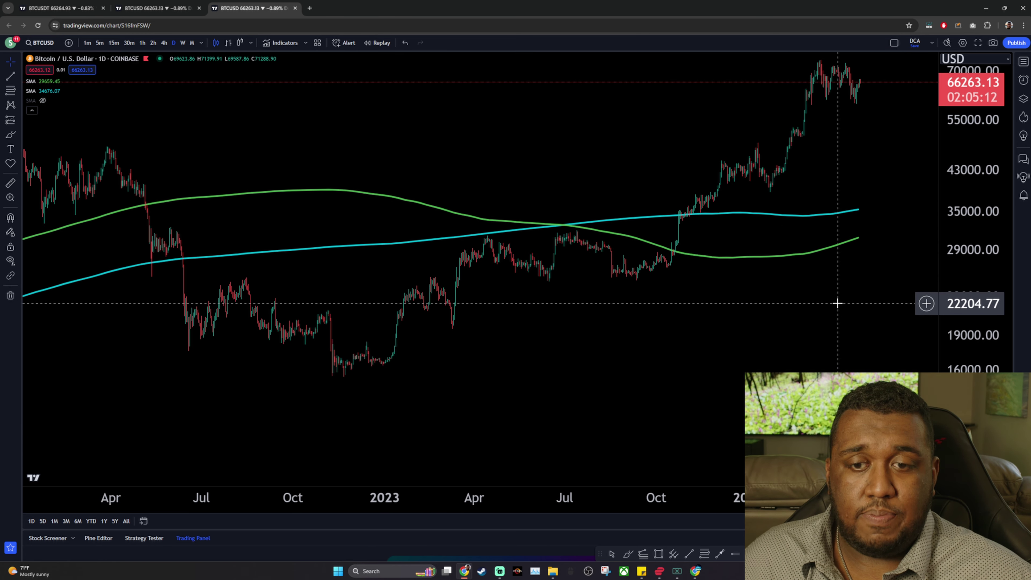
scroll(560, 358, down, 1)
scroll(560, 358, down, 2)
drag(293, 316, 536, 272)
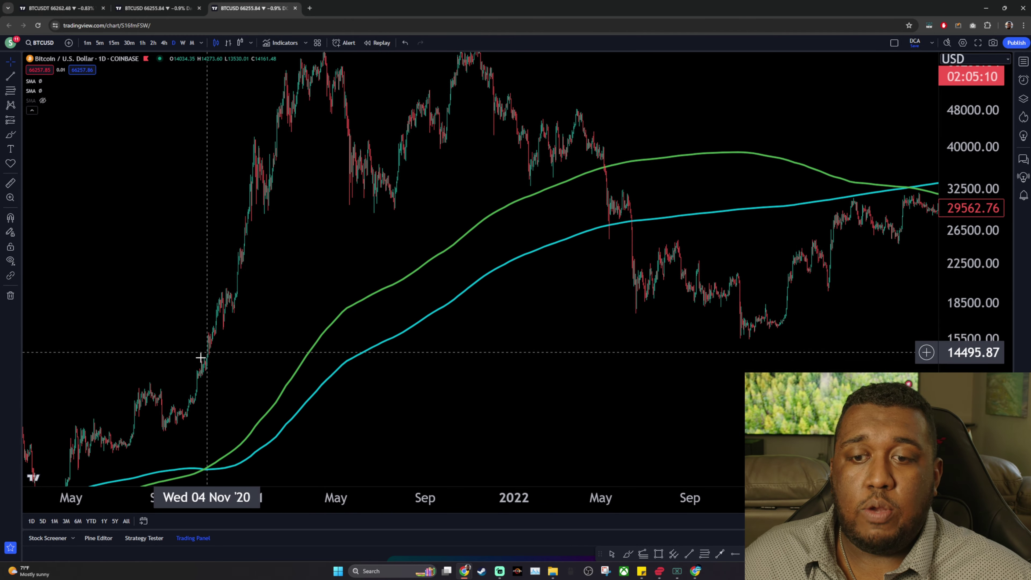
drag(657, 268, 471, 279)
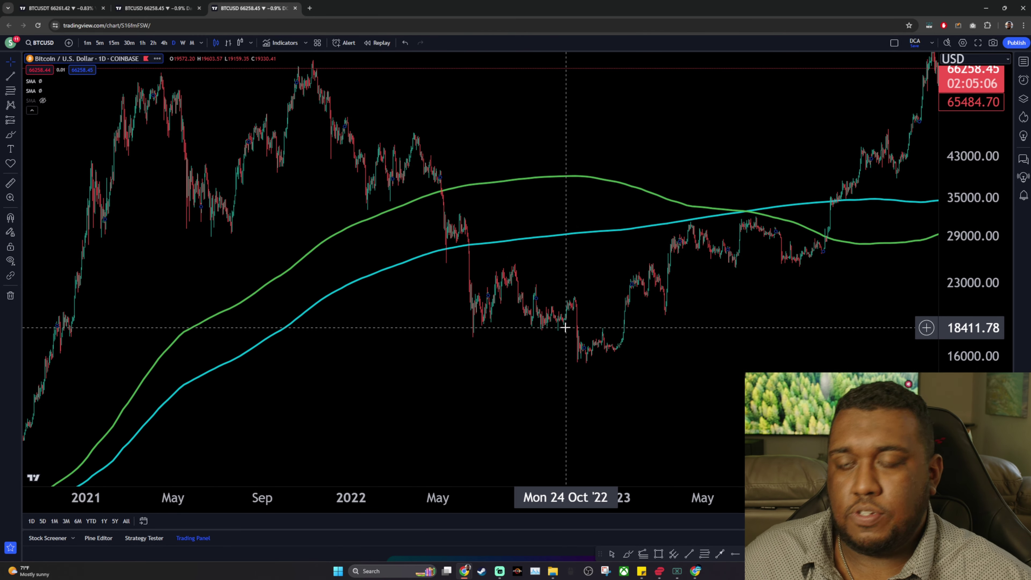
scroll(472, 306, up, 3)
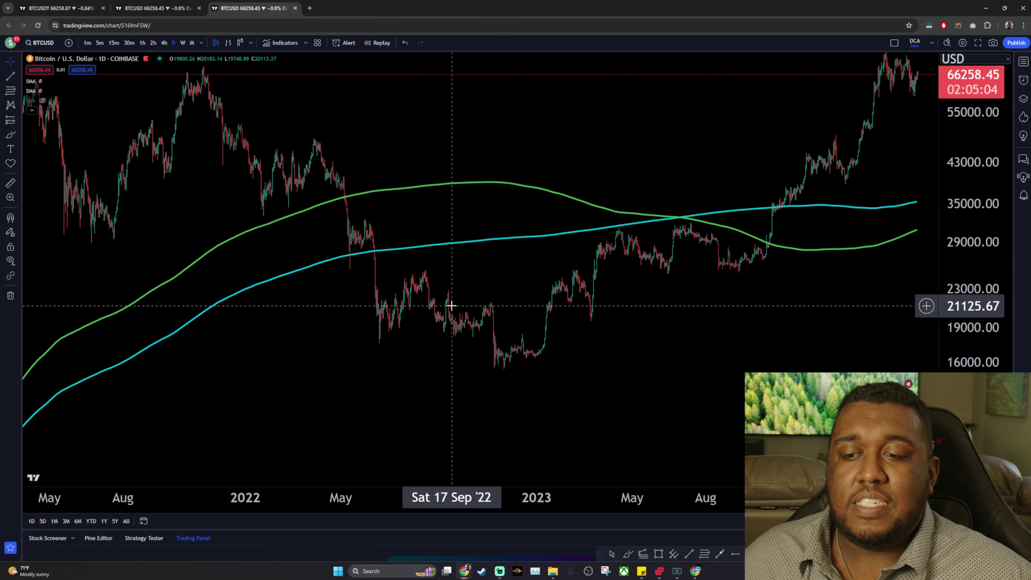
Examine the Bitcoin price action below the 100-week and 150-week moving averages, closing in on the June 2022 drop
drag(485, 280, 444, 292)
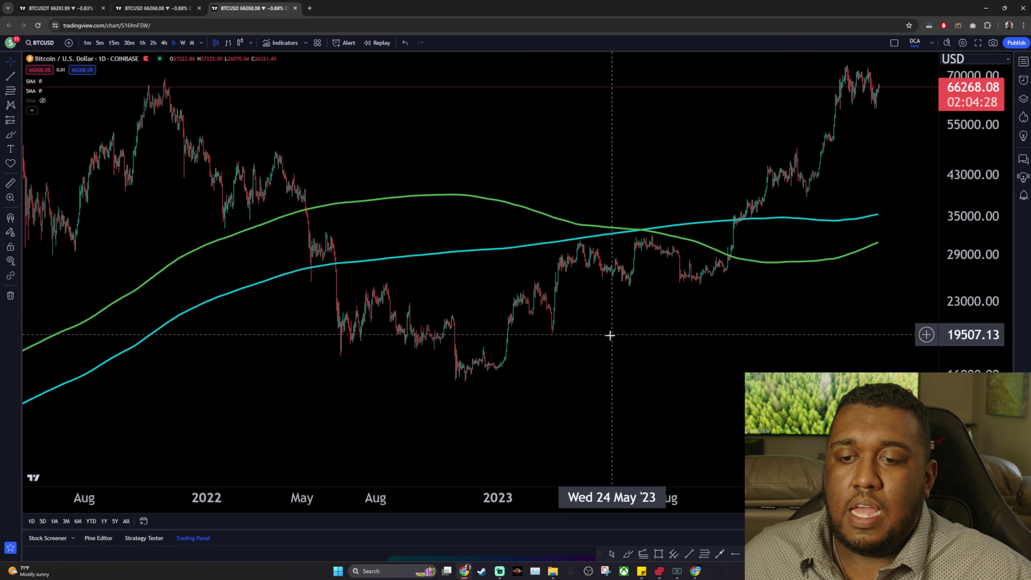
scroll(607, 337, up, 3)
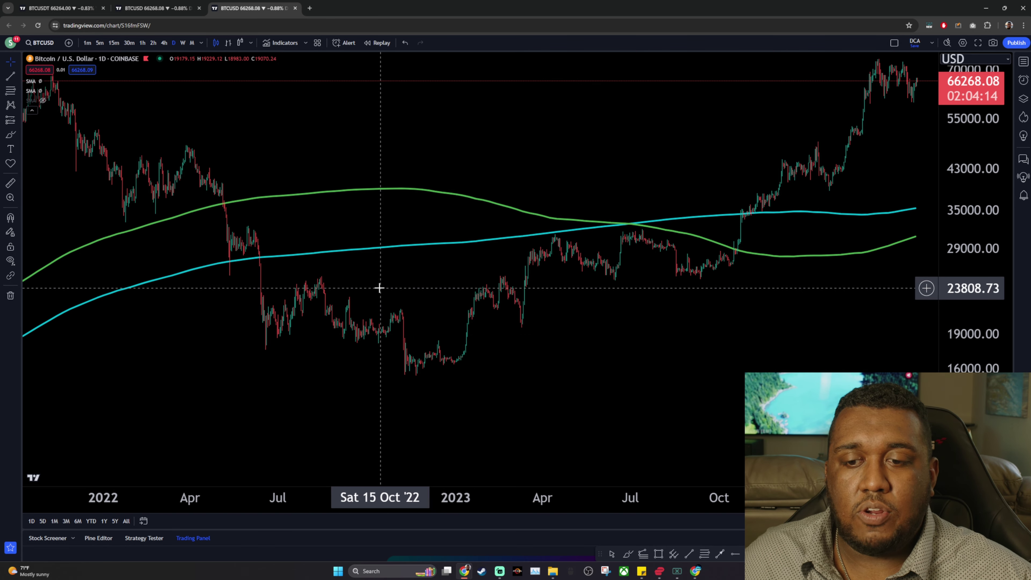
drag(380, 285, 741, 286)
scroll(660, 302, up, 5)
drag(965, 341, 966, 222)
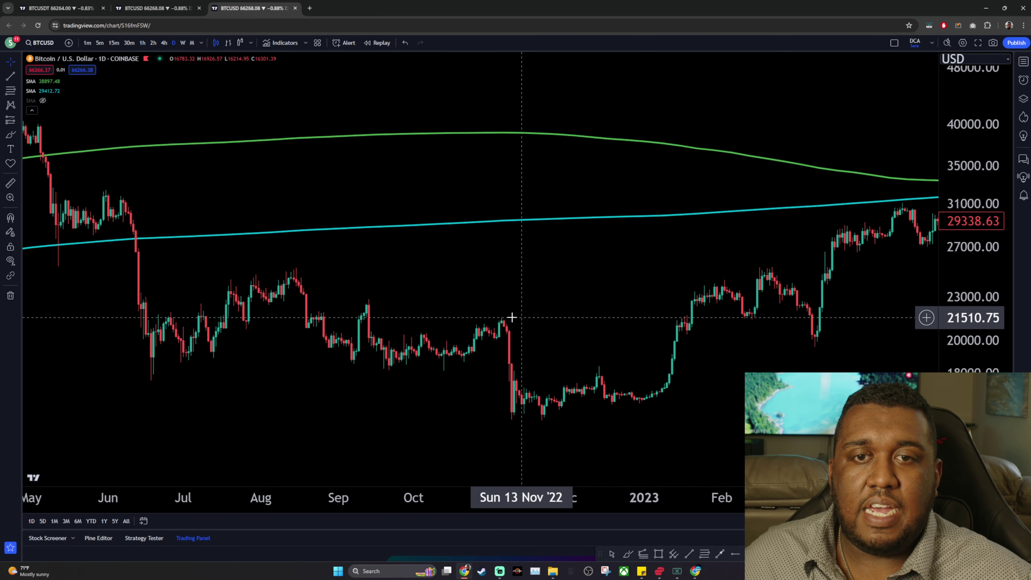
drag(499, 341, 790, 299)
scroll(789, 299, up, 5)
drag(959, 360, 962, 173)
drag(725, 266, 883, 252)
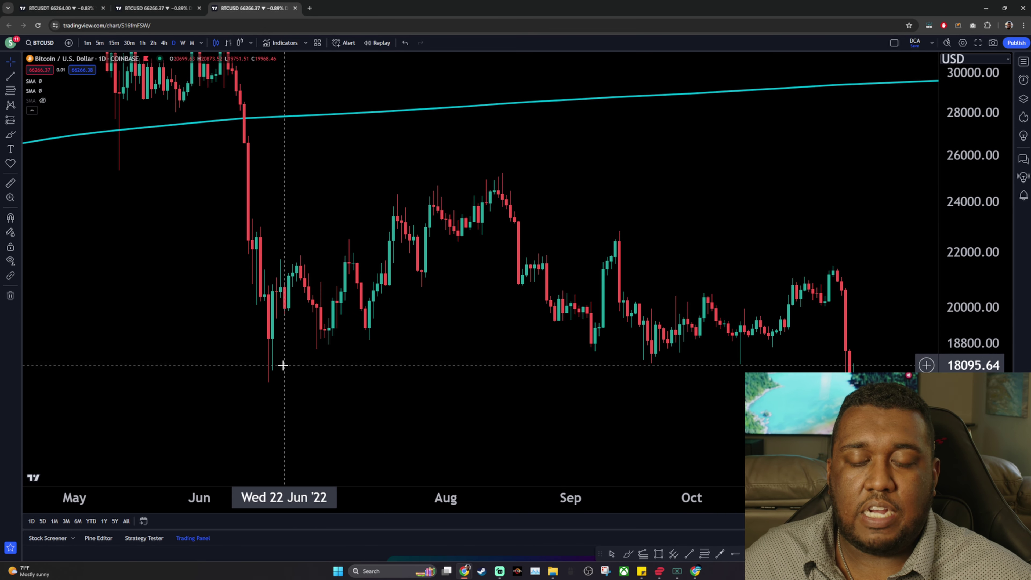
Compare the June 2022 and November 2022 price lows beneath the 150-week moving average
drag(440, 315, 280, 258)
drag(516, 318, 323, 254)
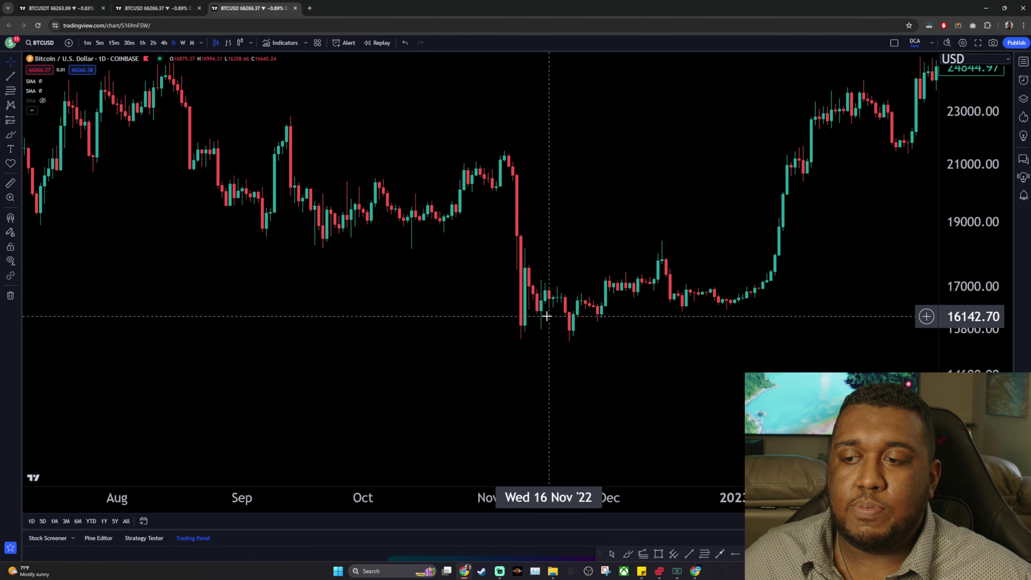
drag(467, 266, 521, 275)
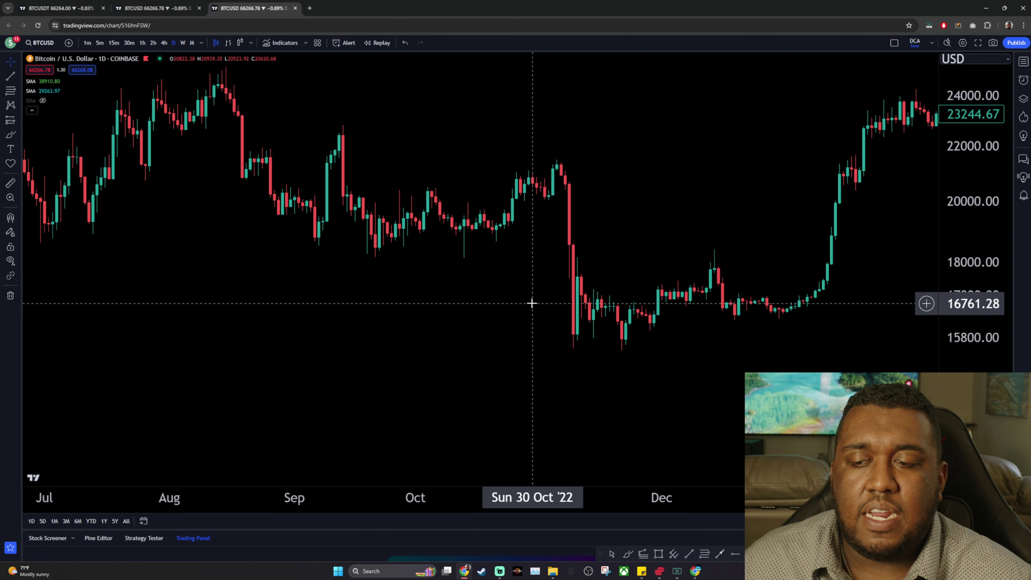
drag(343, 276, 385, 324)
scroll(576, 328, left, 3)
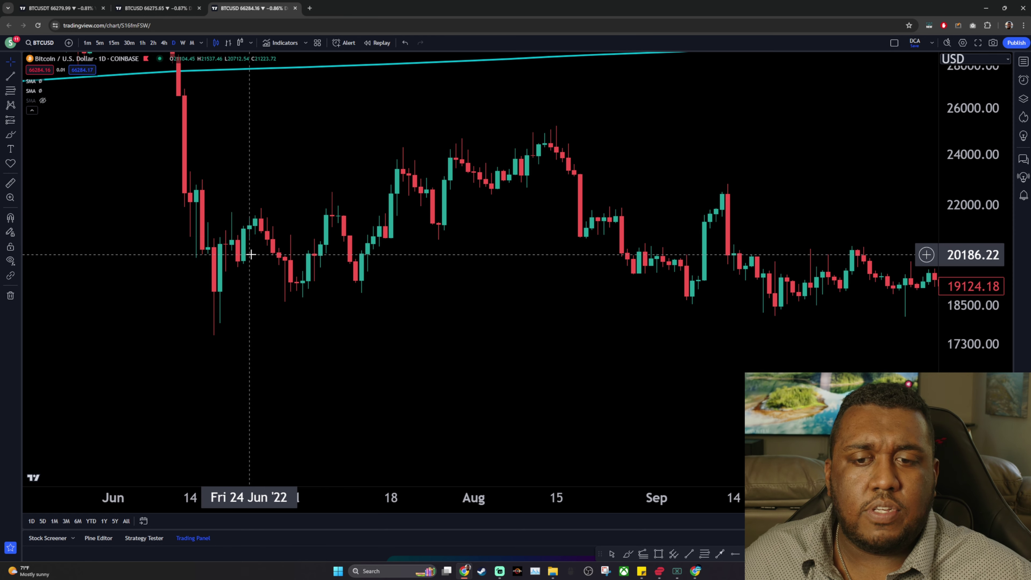
scroll(266, 244, down, 5)
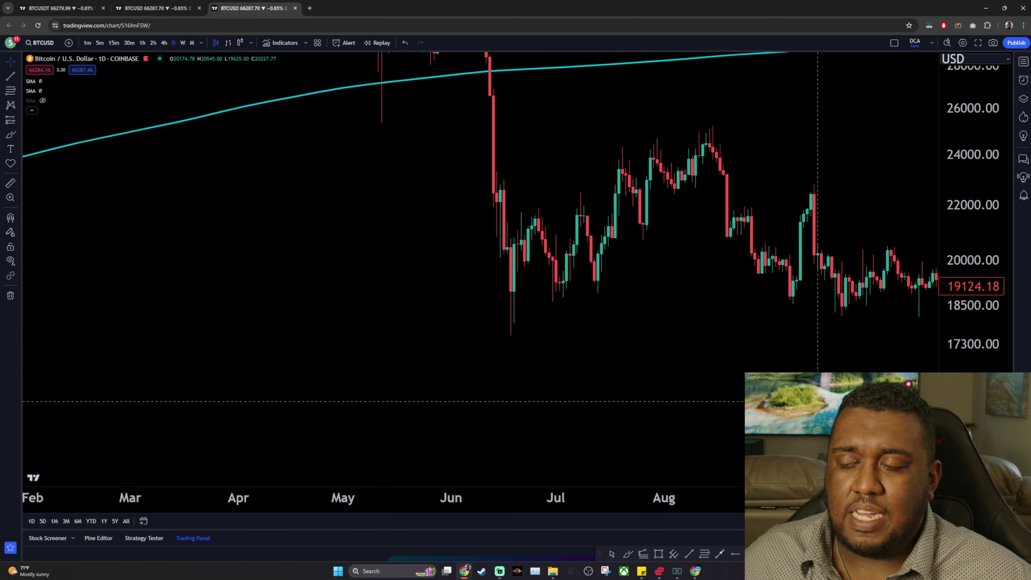
drag(843, 347, 489, 202)
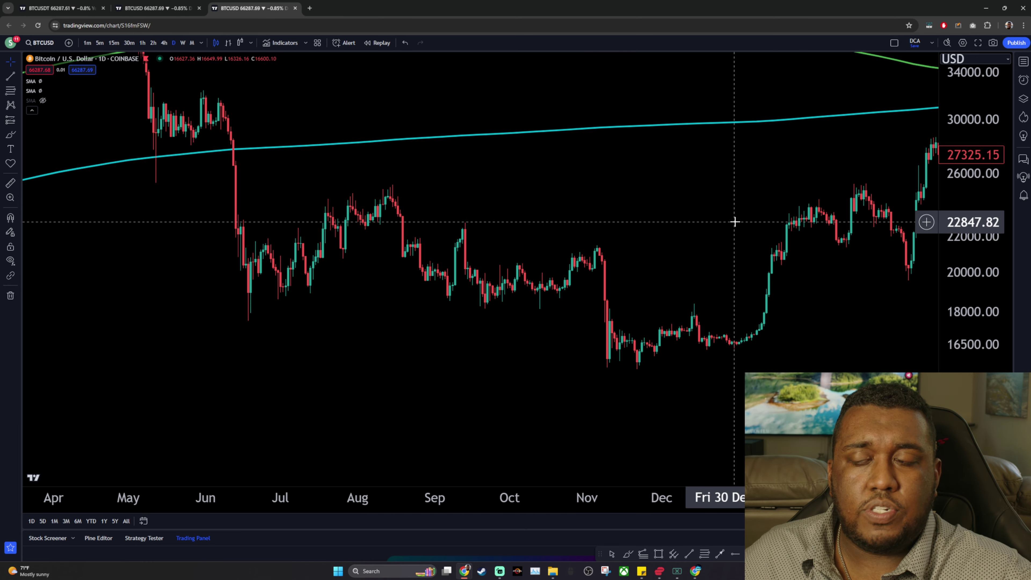
Examine the 2023 price range around the moving-average crossover and the October 2023 move through both averages
drag(734, 222, 525, 224)
drag(725, 194, 618, 218)
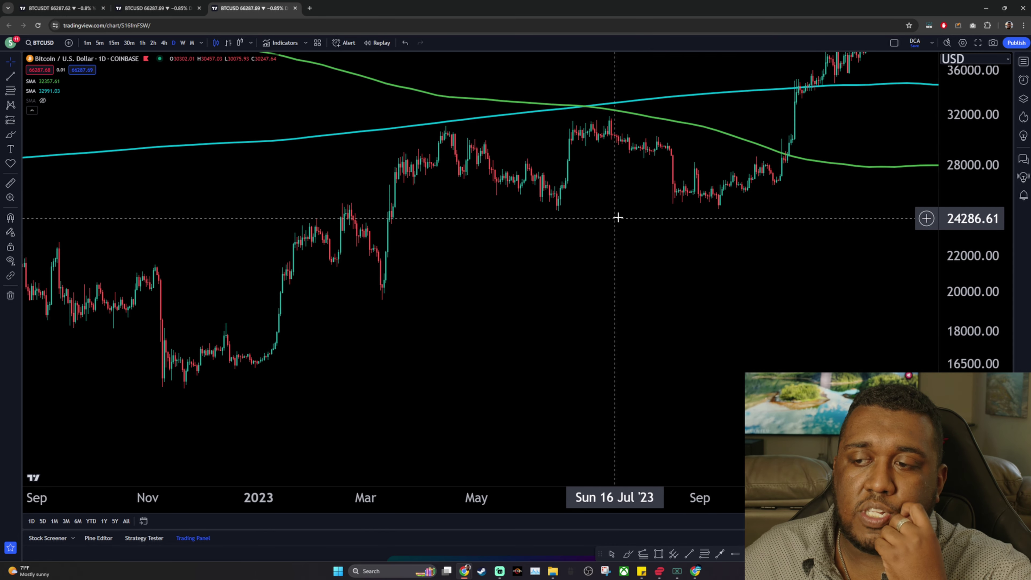
scroll(685, 295, down, 5)
drag(731, 338, 788, 339)
scroll(787, 339, up, 3)
drag(971, 292, 971, 361)
drag(876, 303, 770, 314)
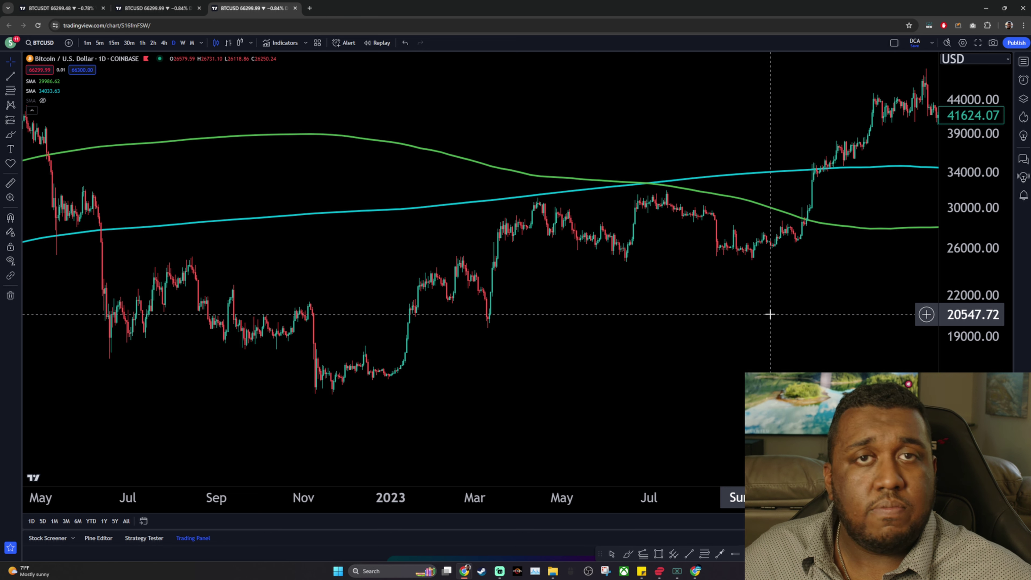
drag(773, 295, 688, 307)
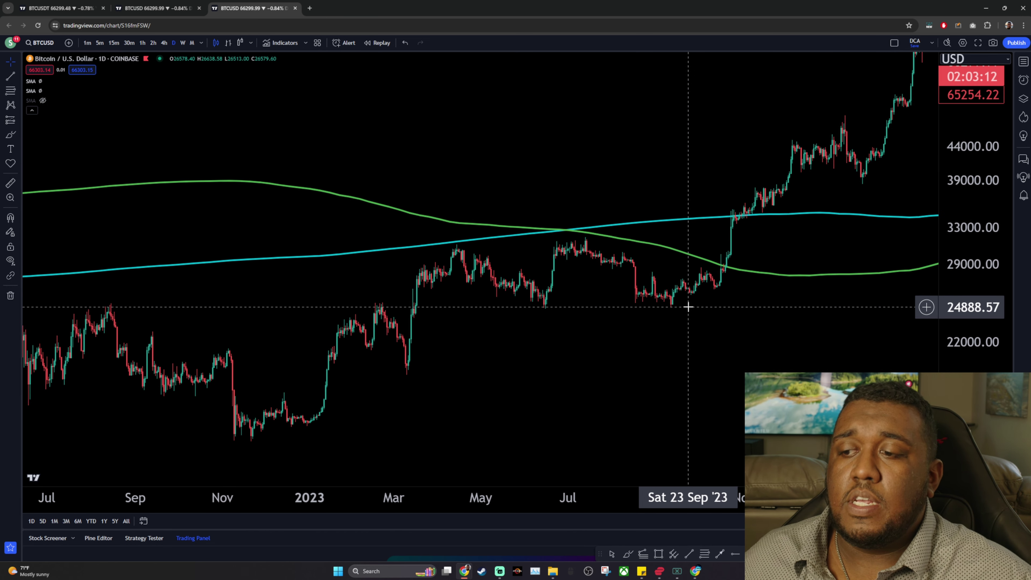
drag(691, 285, 642, 265)
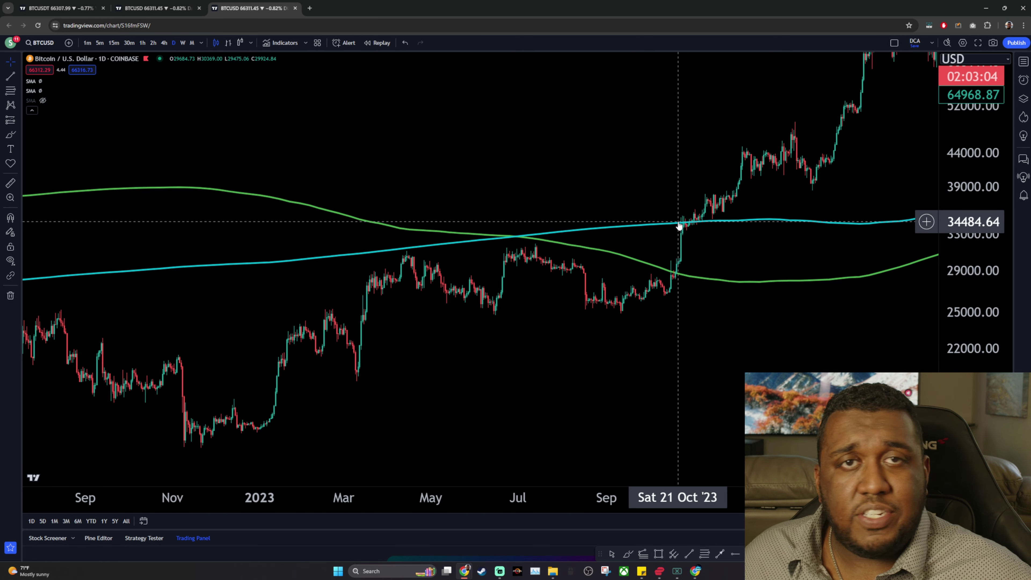
scroll(679, 228, down, 5)
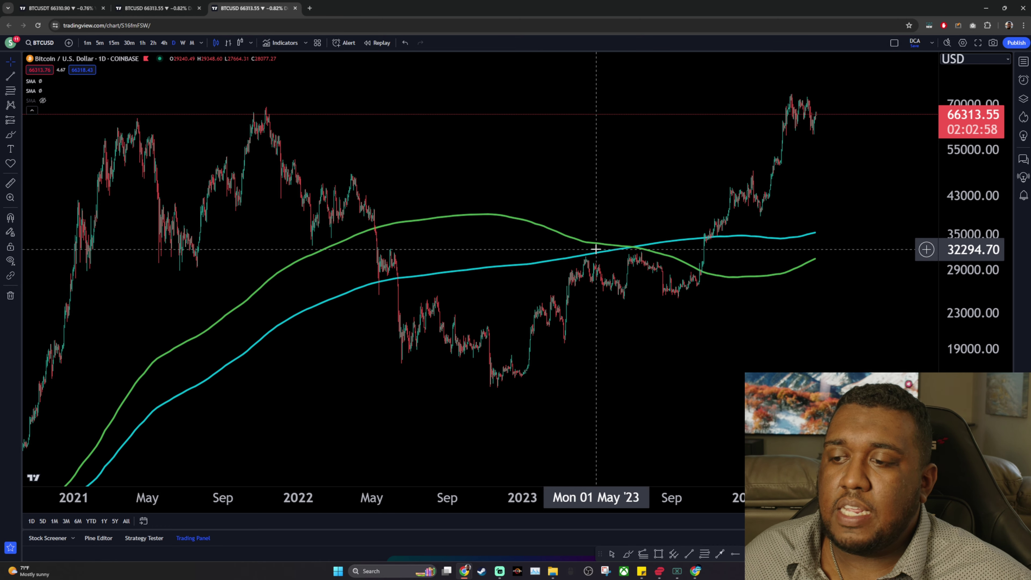
drag(725, 271, 697, 288)
scroll(696, 288, up, 2)
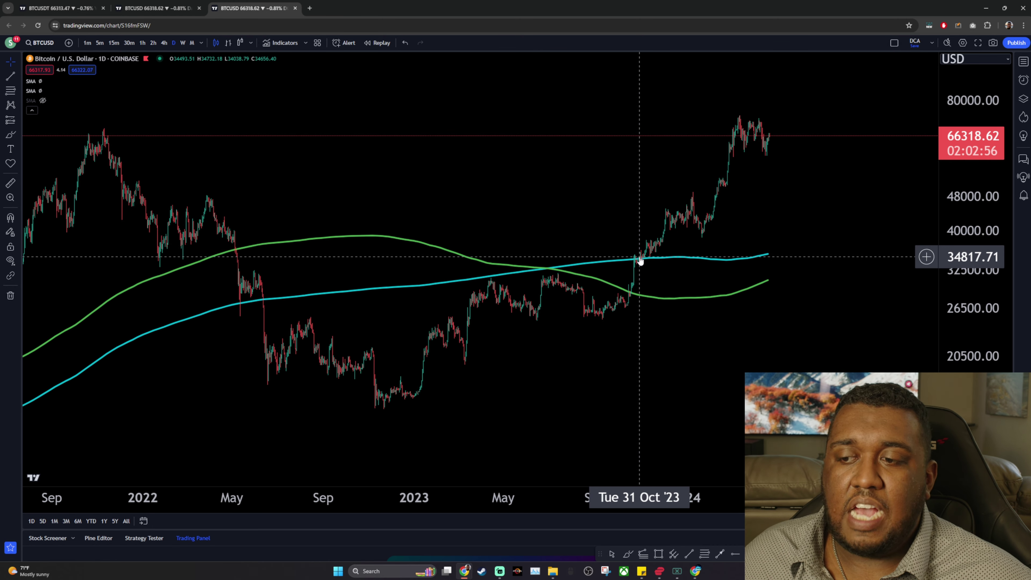
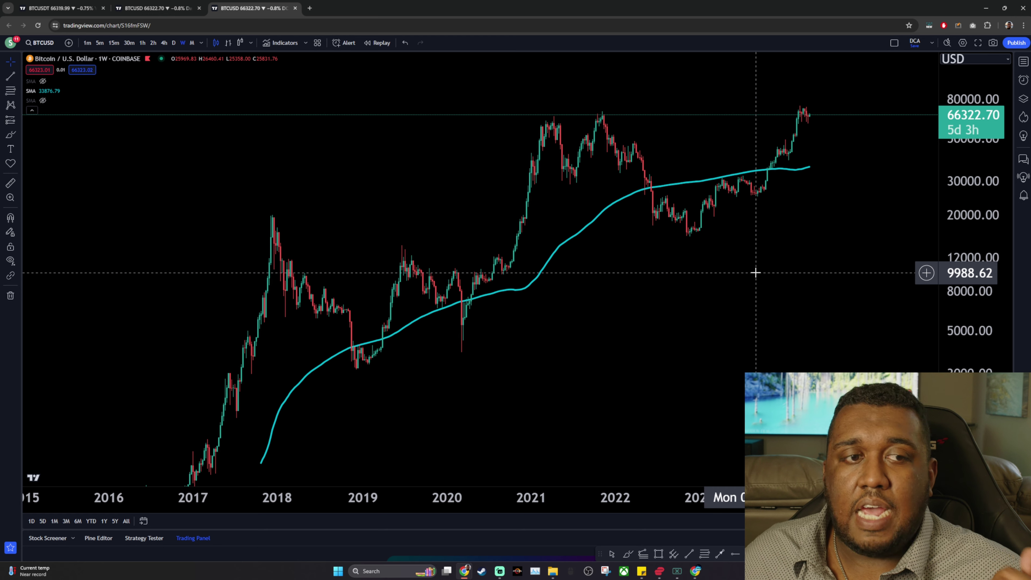
Examine the October to November 2023 breakout above the moving average and the Bitcoin price action following it
scroll(739, 280, up, 2)
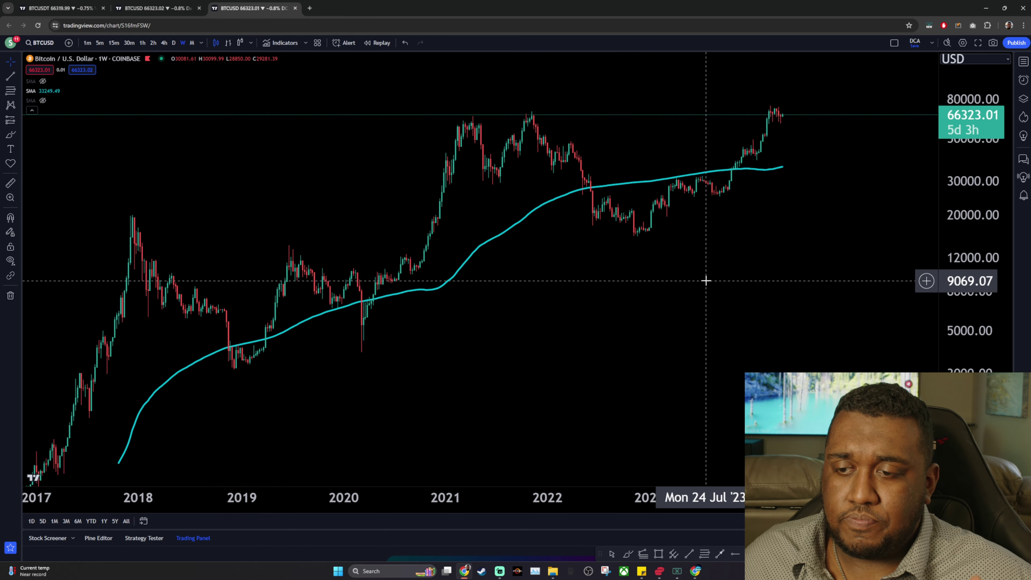
scroll(714, 301, up, 3)
drag(705, 286, 715, 317)
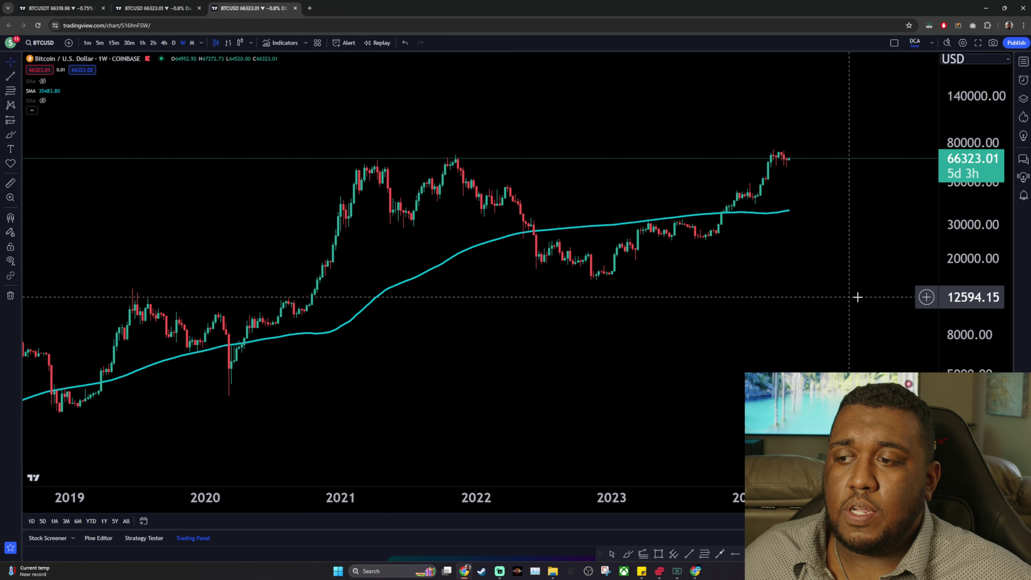
drag(964, 282, 961, 162)
drag(826, 224, 841, 292)
scroll(841, 307, up, 1)
scroll(840, 307, up, 5)
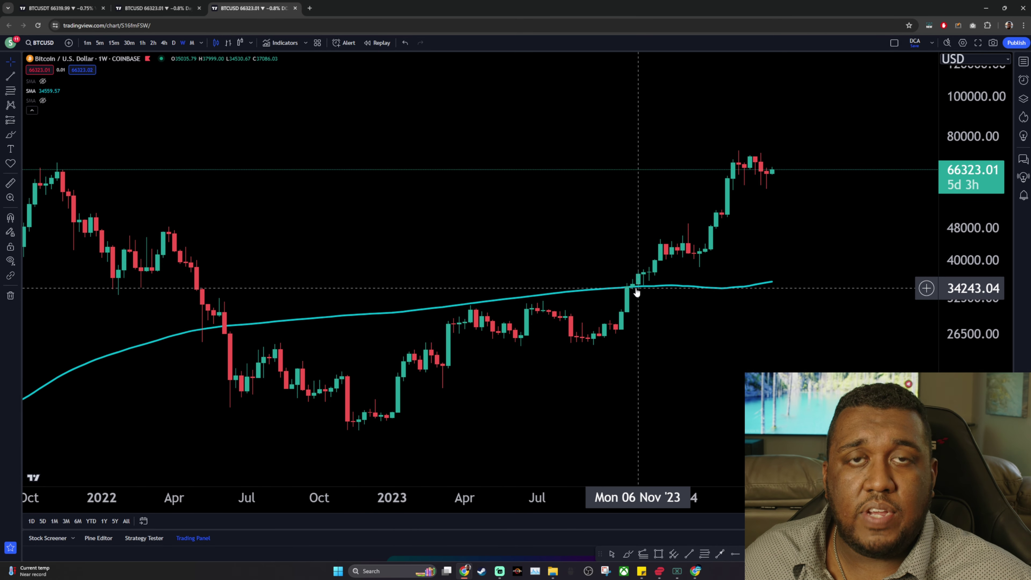
drag(684, 338, 697, 304)
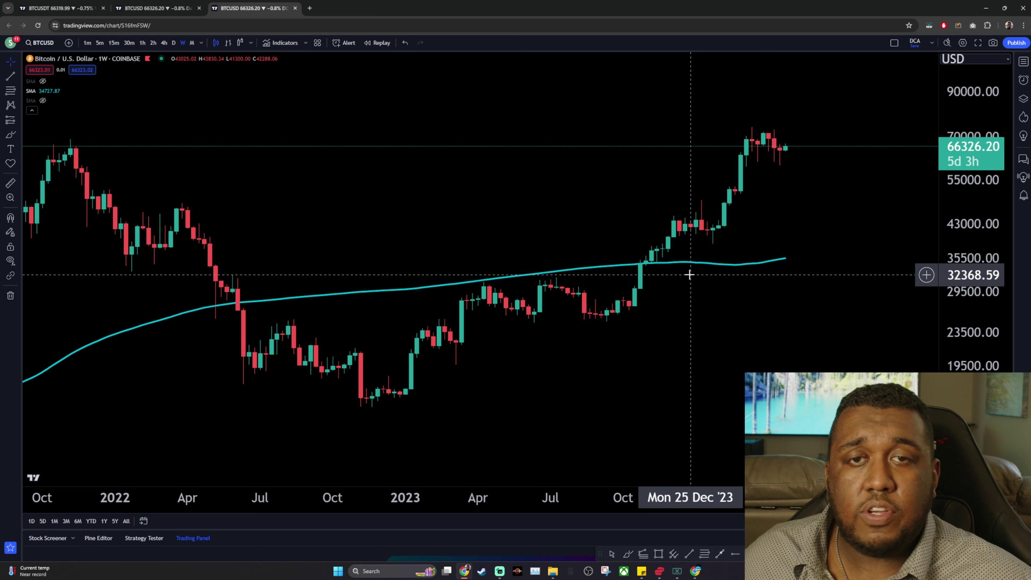
Search the indicators for "smart money" and add Smart Money Concepts (SMC) [LuxAlgo] to the chart
click(288, 43)
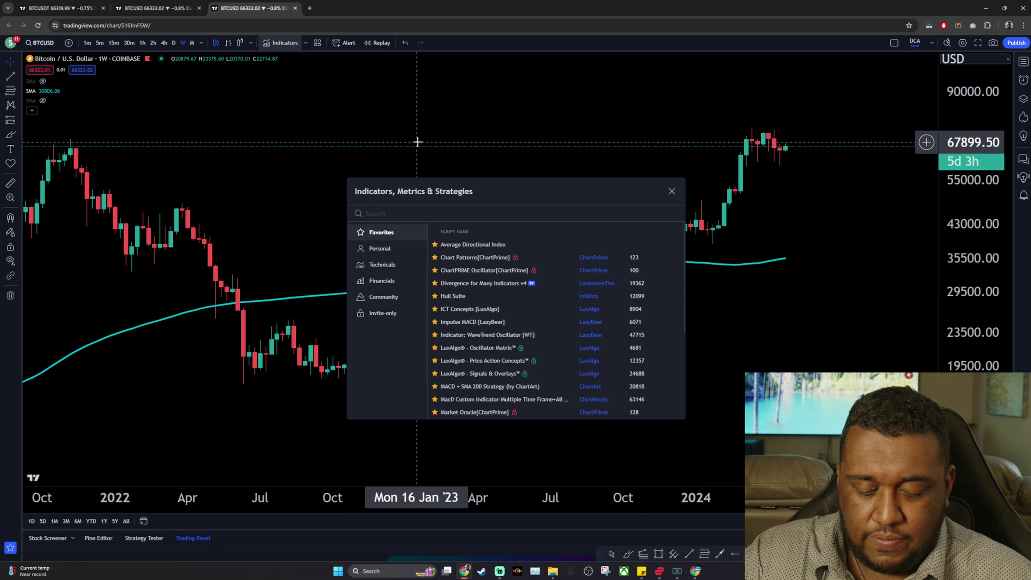
text(smart money)
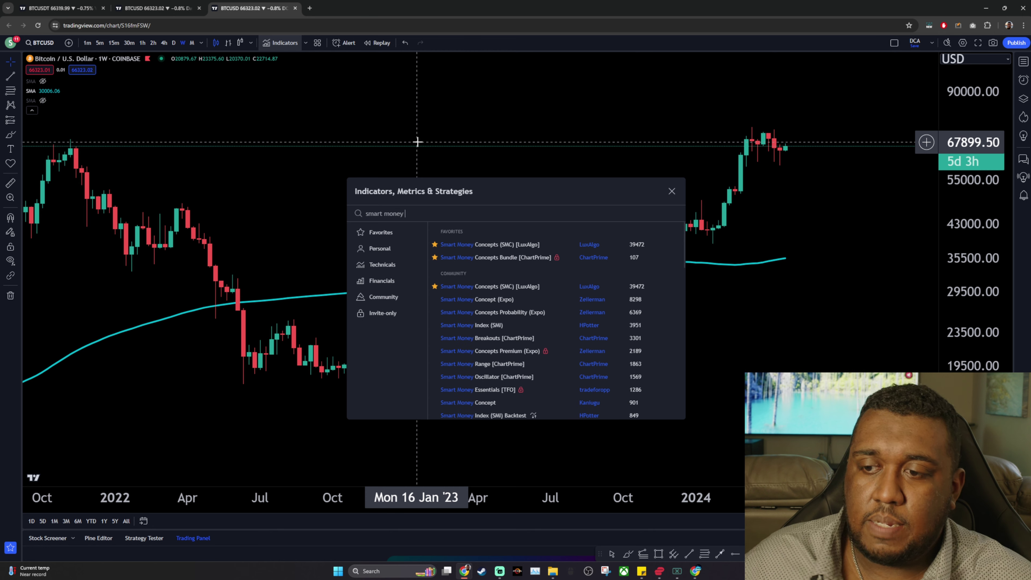
click(525, 244)
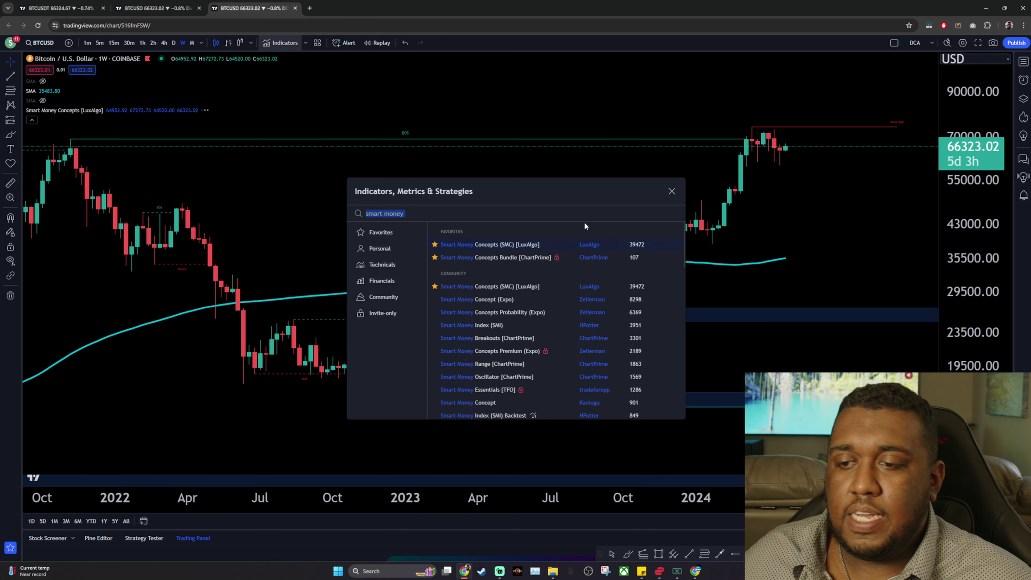
click(670, 192)
Enable Color Candles in the Smart Money Concepts settings and disable internal and swing structure, strong/weak highs/lows, internal order blocks, equal highs/lows and Auto Threshold
mouse_move(60, 113)
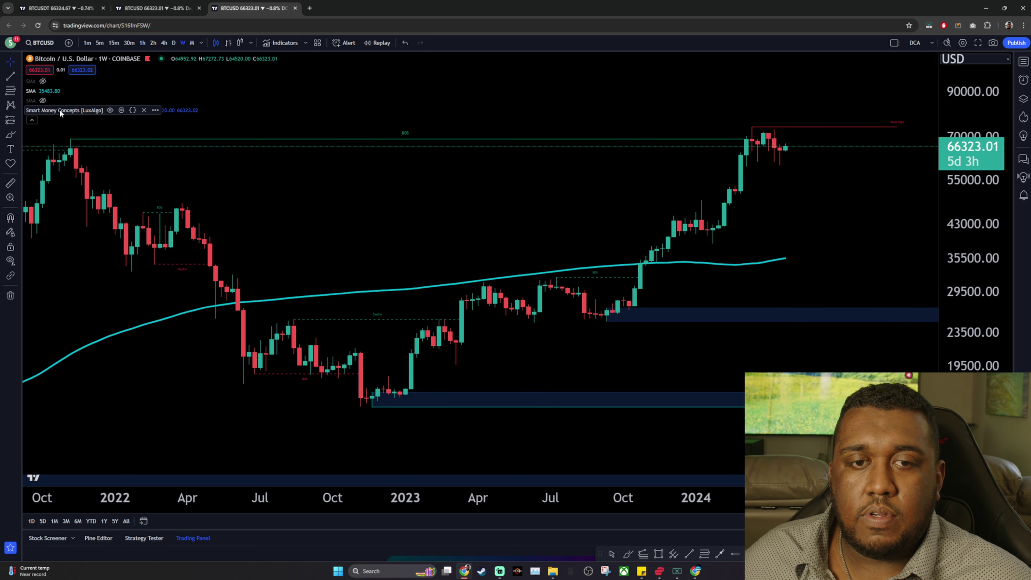
click(280, 42)
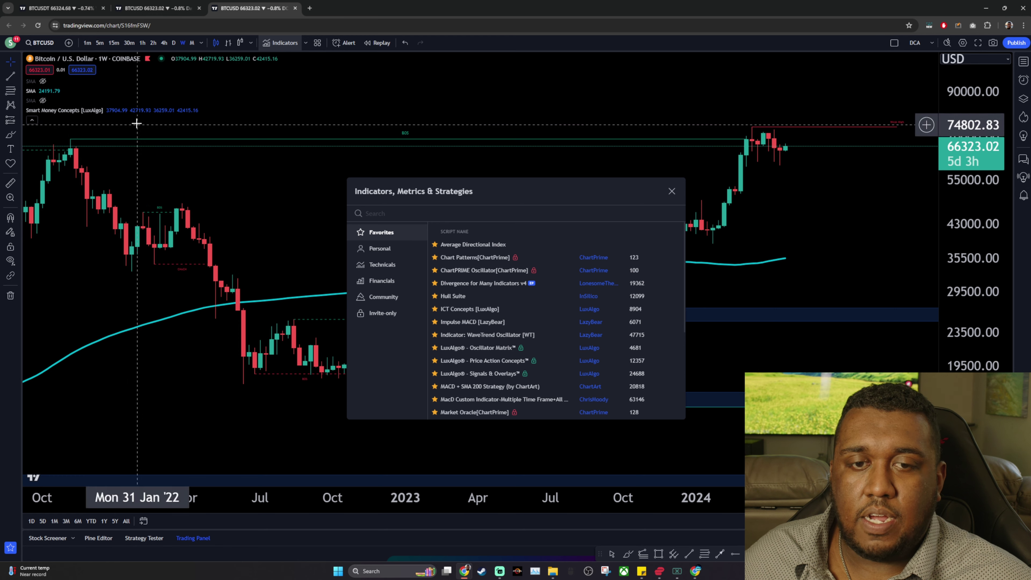
click(60, 110)
click(121, 110)
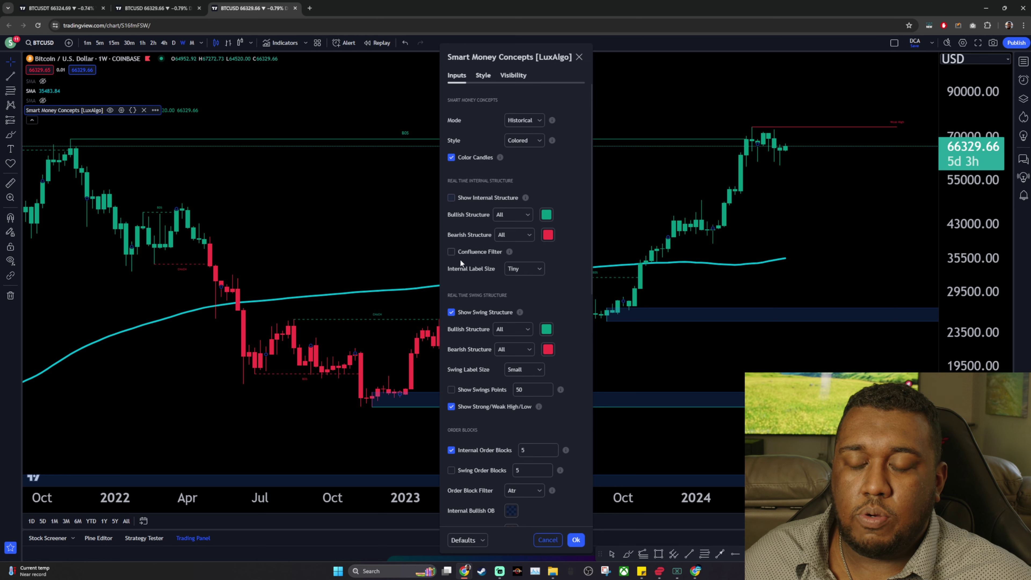
scroll(466, 311, down, 3)
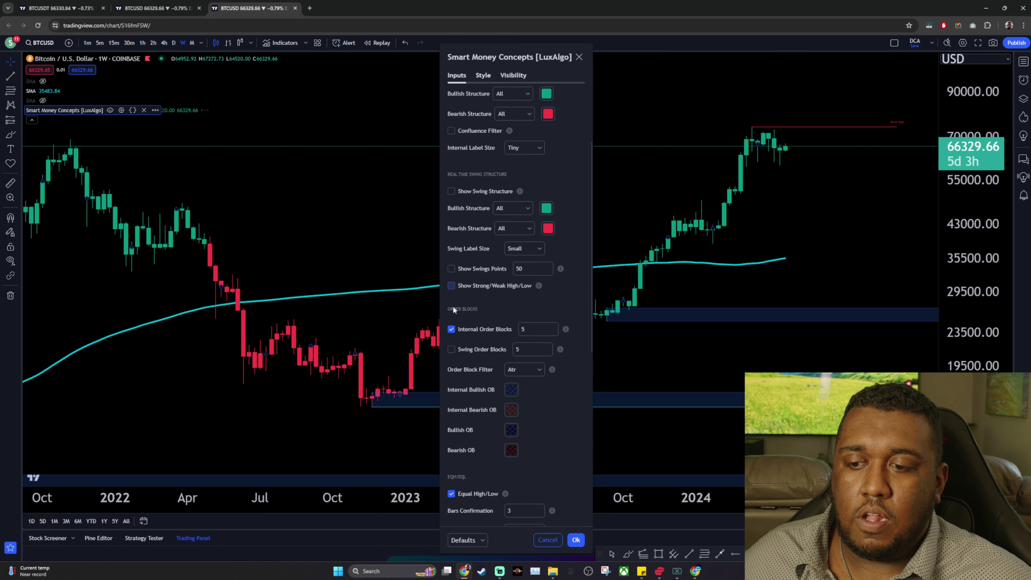
click(451, 329)
scroll(497, 325, down, 5)
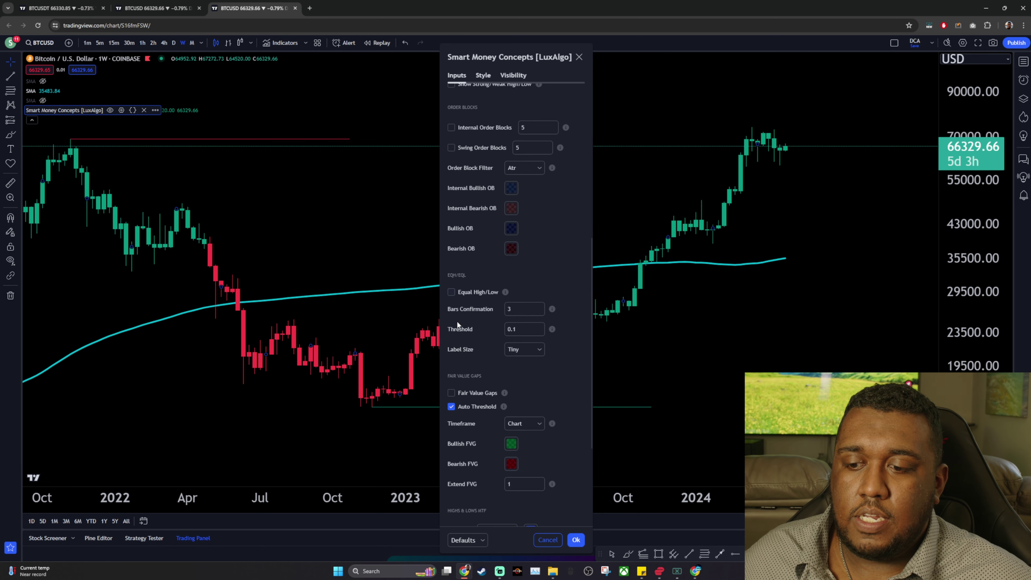
scroll(551, 380, down, 4)
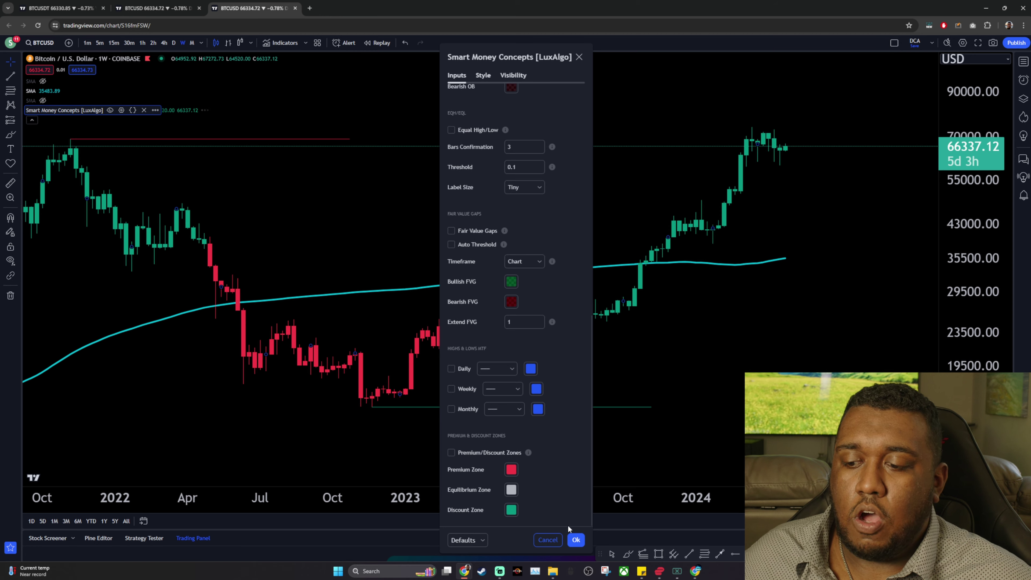
click(576, 539)
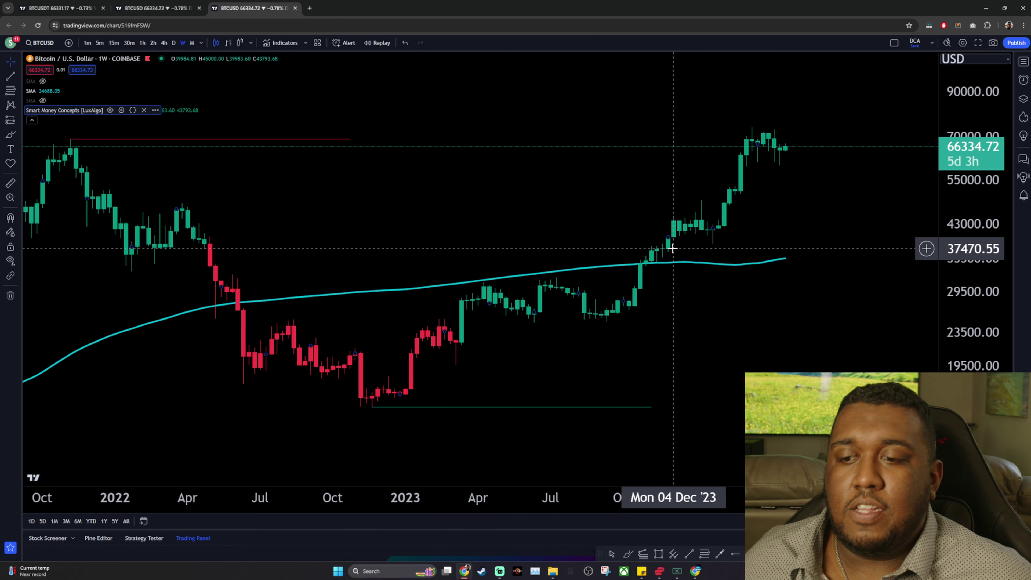
Bring the Smart Money Concepts indicator to the front of the chart's visual order
scroll(672, 248, down, 5)
scroll(670, 244, up, 3)
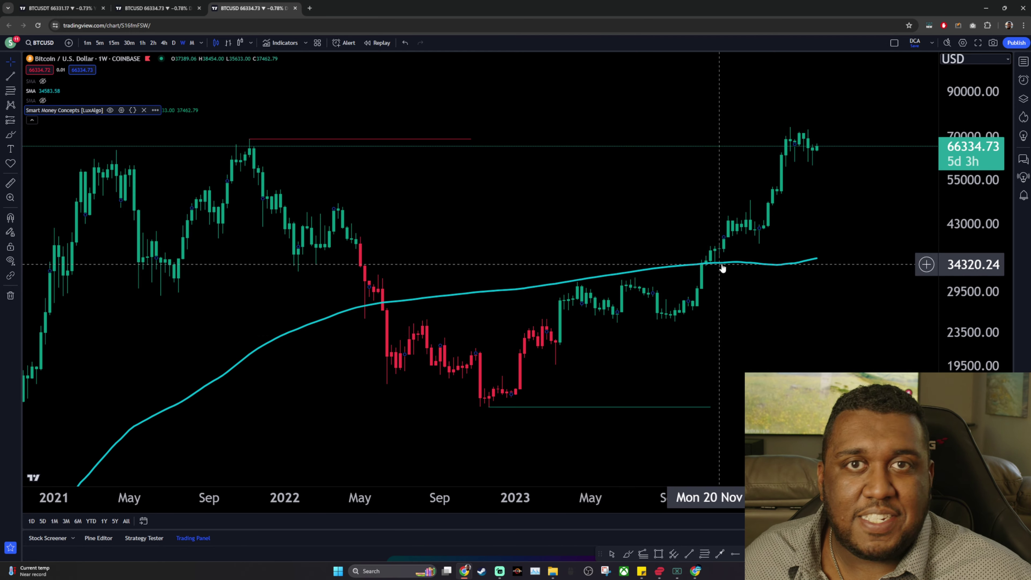
scroll(722, 267, down, 6)
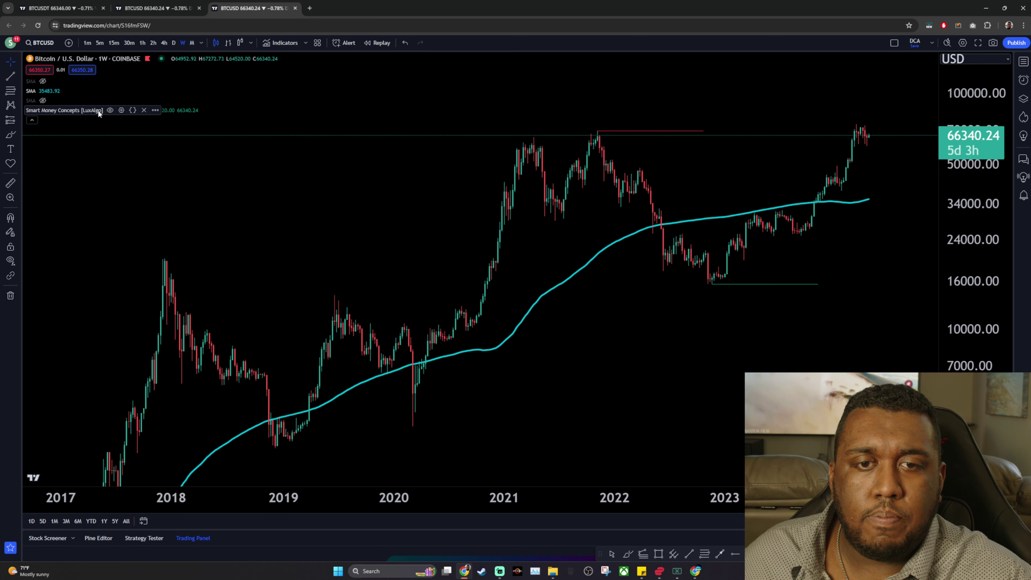
click(155, 110)
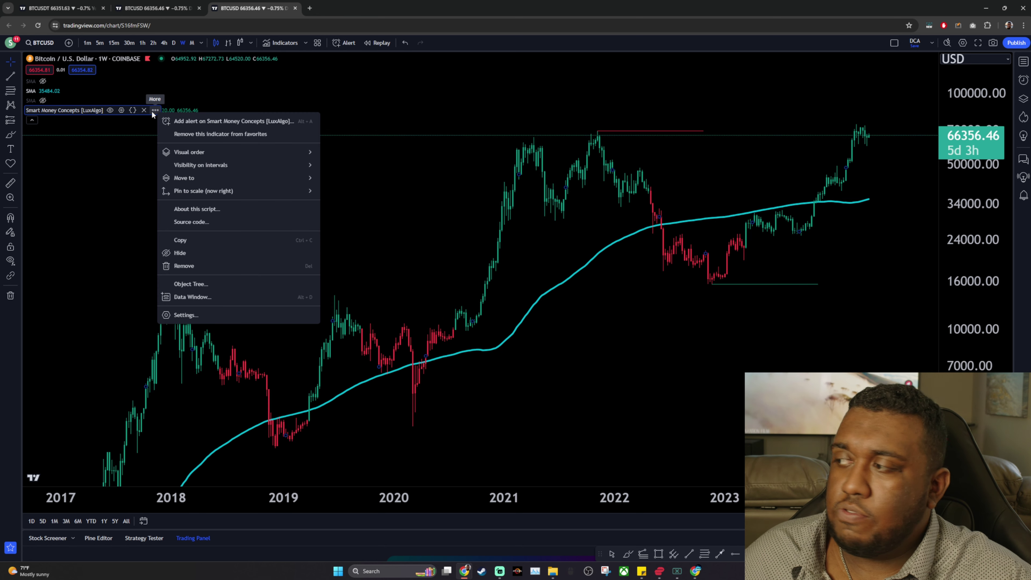
mouse_move(231, 151)
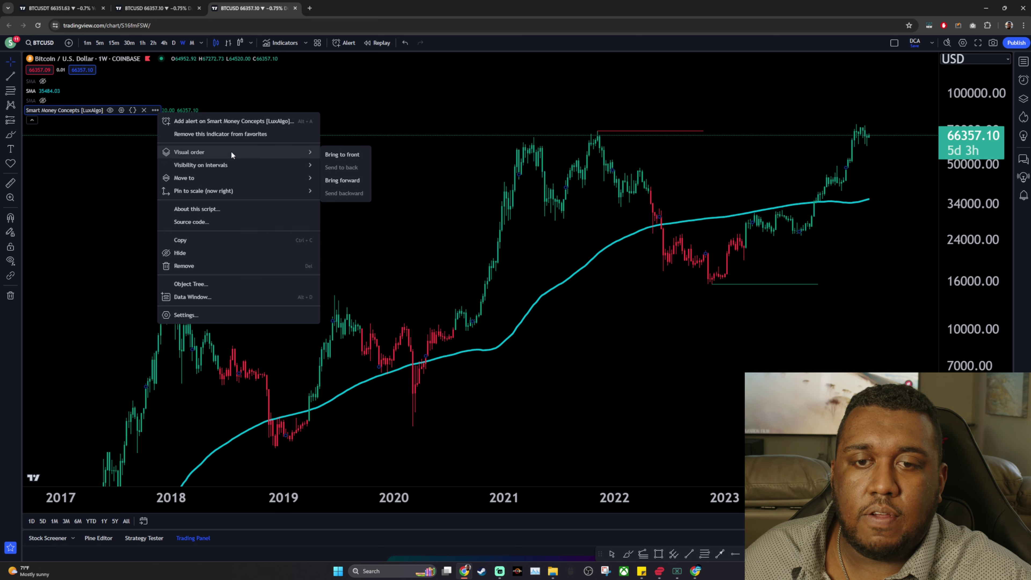
click(342, 155)
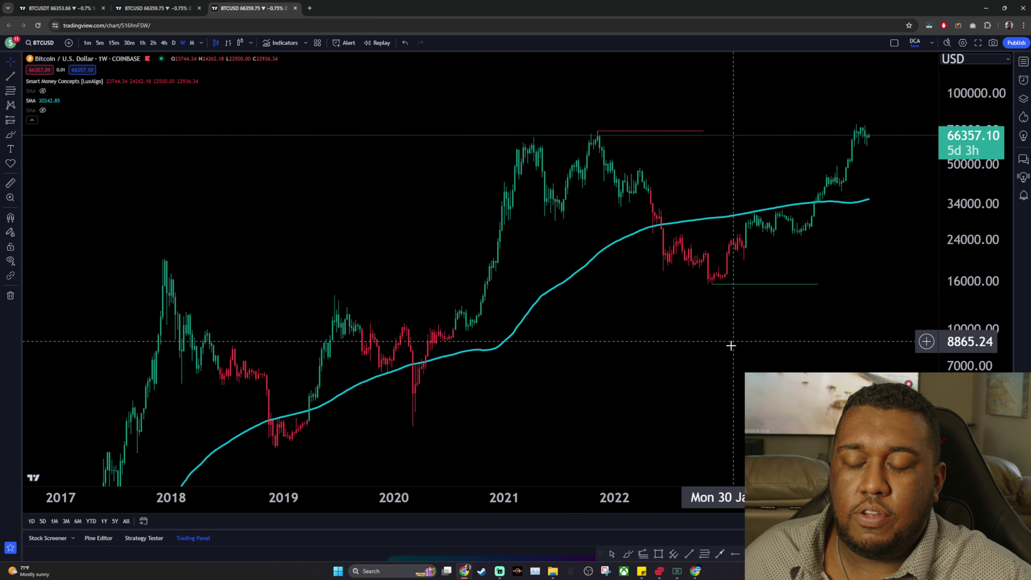
Examine how the green and red trend-colored weekly candles relate to the moving average from 2019 to 2024
scroll(522, 355, up, 2)
drag(523, 356, 536, 339)
scroll(321, 393, up, 2)
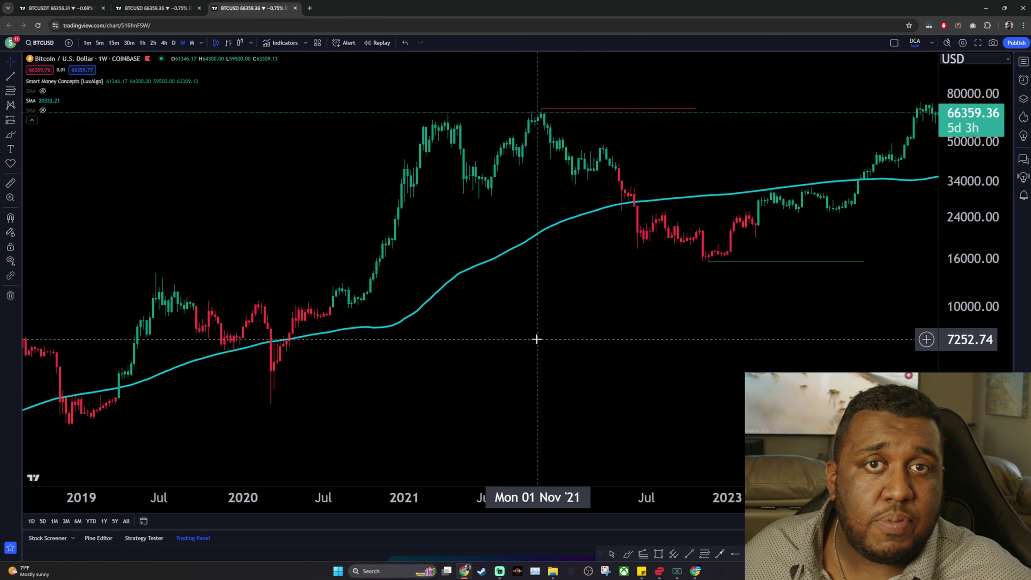
scroll(537, 353, right, 3)
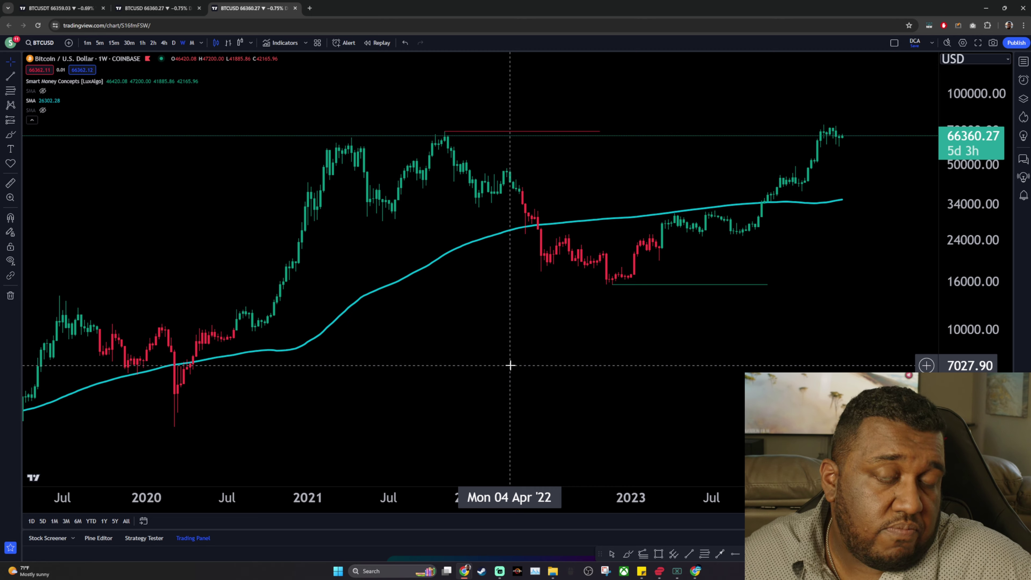
scroll(698, 319, up, 4)
drag(976, 361, 975, 118)
drag(762, 204, 794, 336)
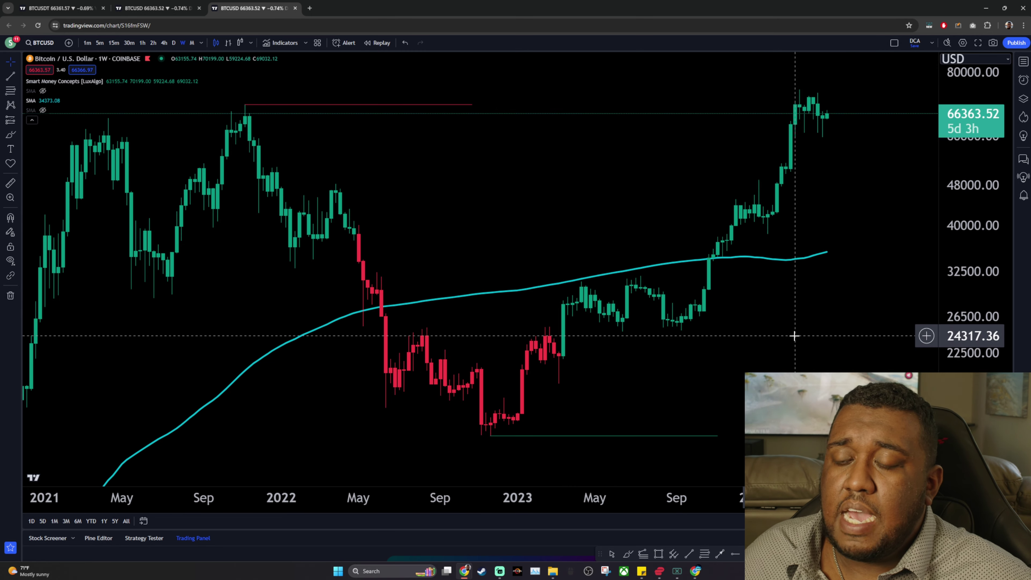
scroll(699, 293, up, 3)
drag(571, 197, 599, 172)
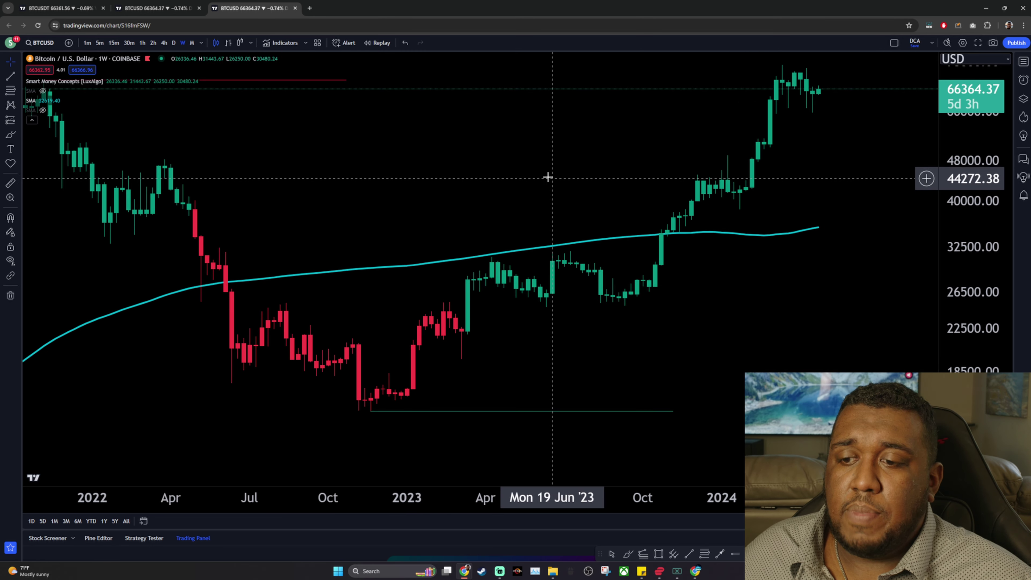
Switch the chart to the daily interval and focus on the price action from late 2022 to mid-2023
click(178, 46)
scroll(649, 231, down, 10)
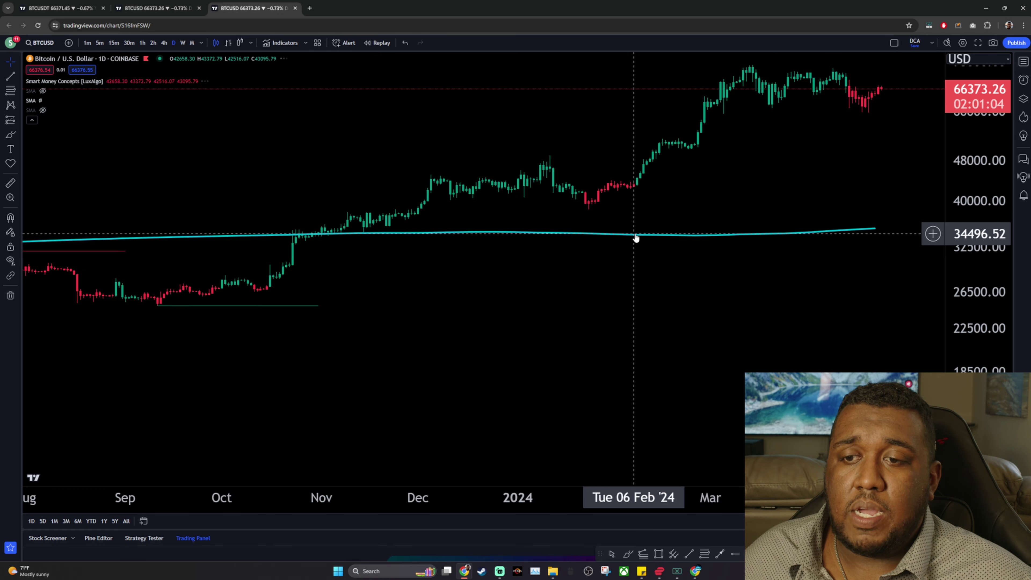
scroll(751, 309, down, 3)
scroll(792, 286, up, 6)
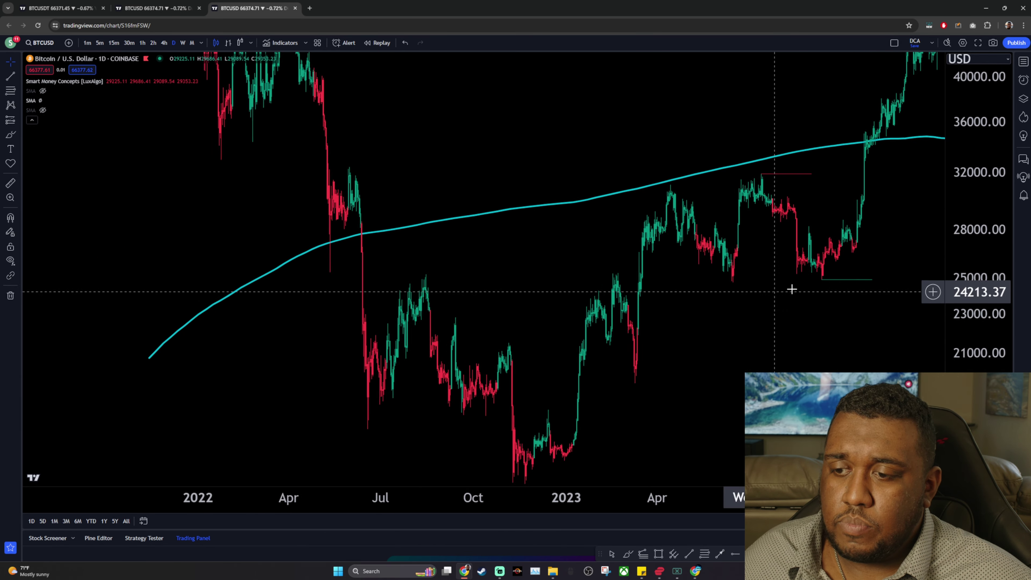
drag(439, 341, 707, 277)
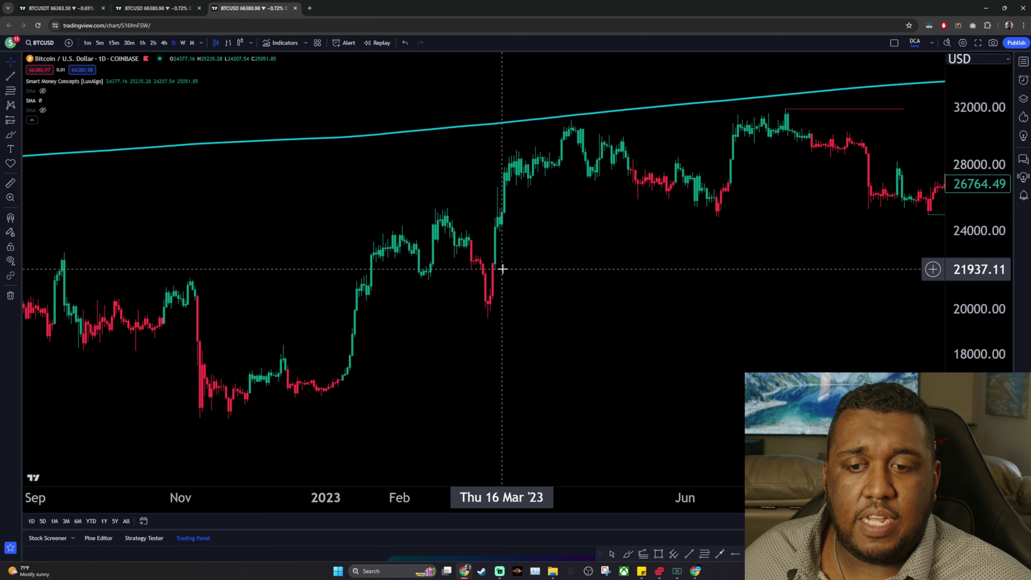
drag(429, 336, 468, 319)
Measure the price rise from the late December 2022 low to early February 2023, and again to 17 January 2023
click(11, 183)
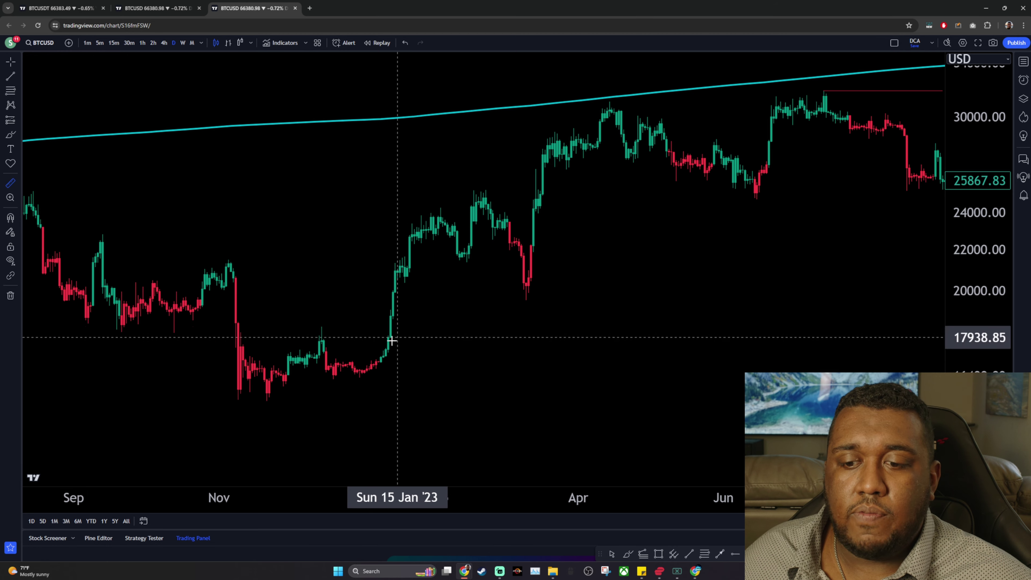
click(361, 378)
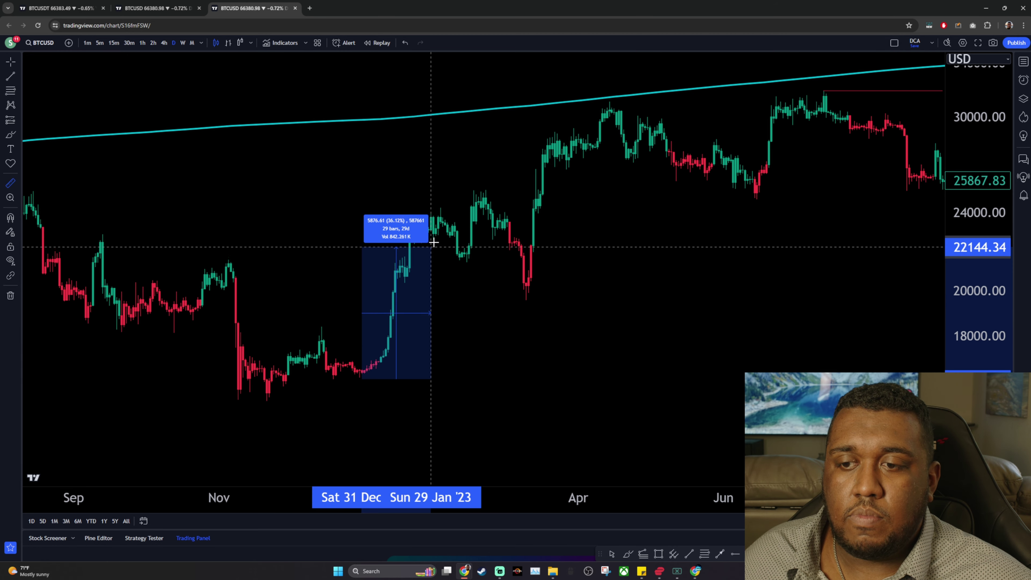
click(439, 205)
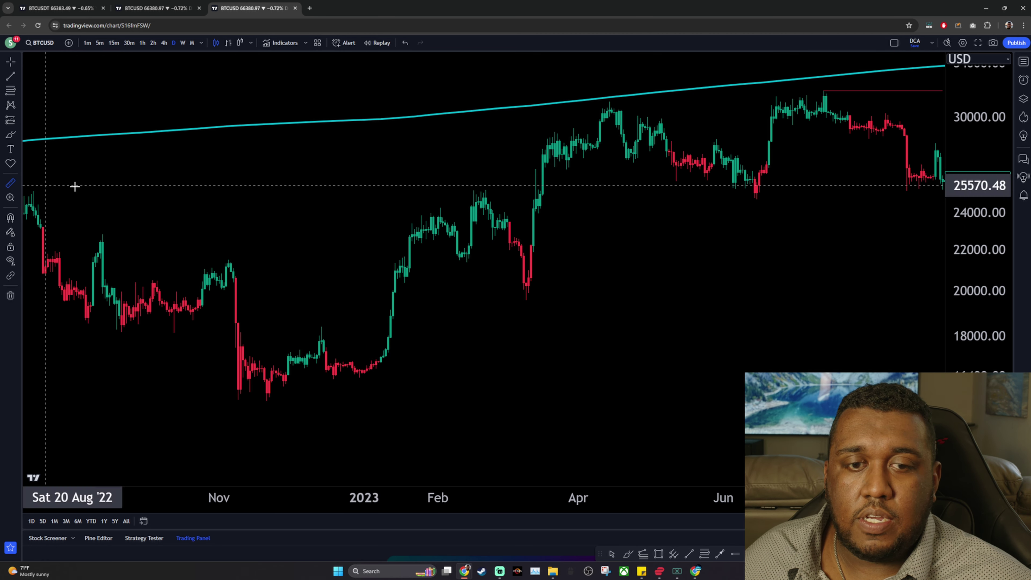
click(357, 377)
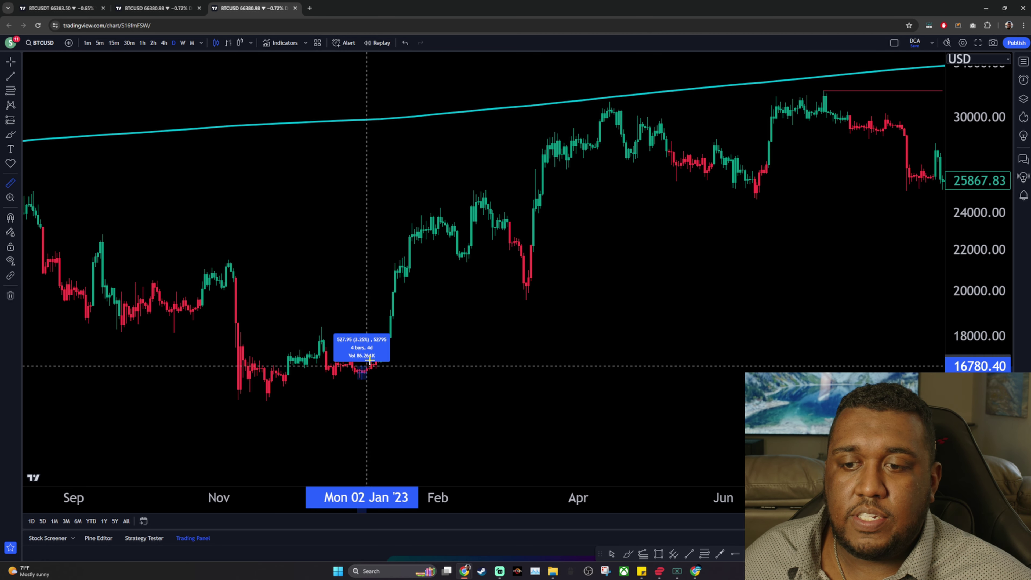
click(402, 252)
Measure the February 2023 rise up to 20 February and the March 2023 rebound from its low to mid-March
drag(445, 251, 383, 286)
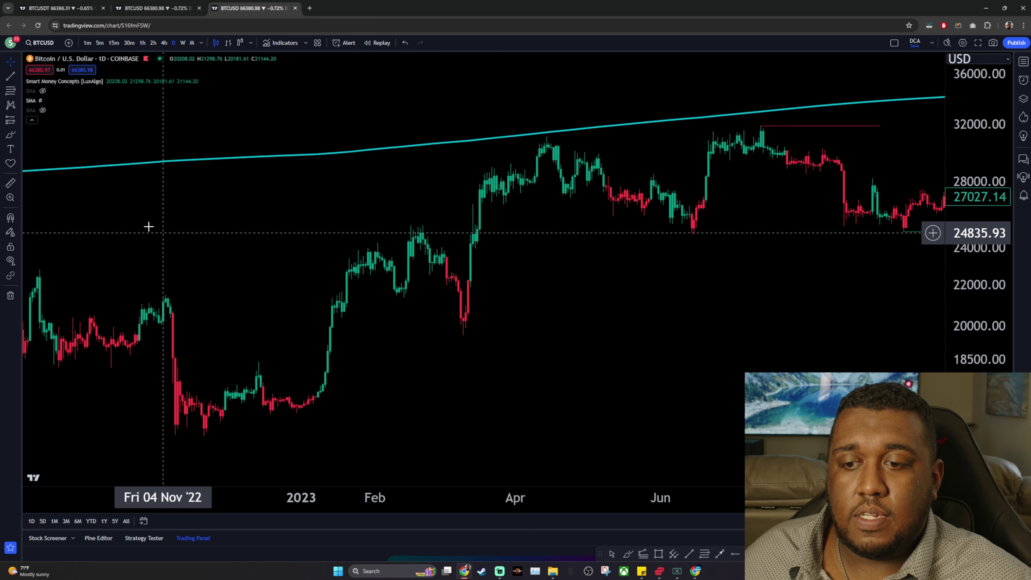
click(11, 184)
click(401, 298)
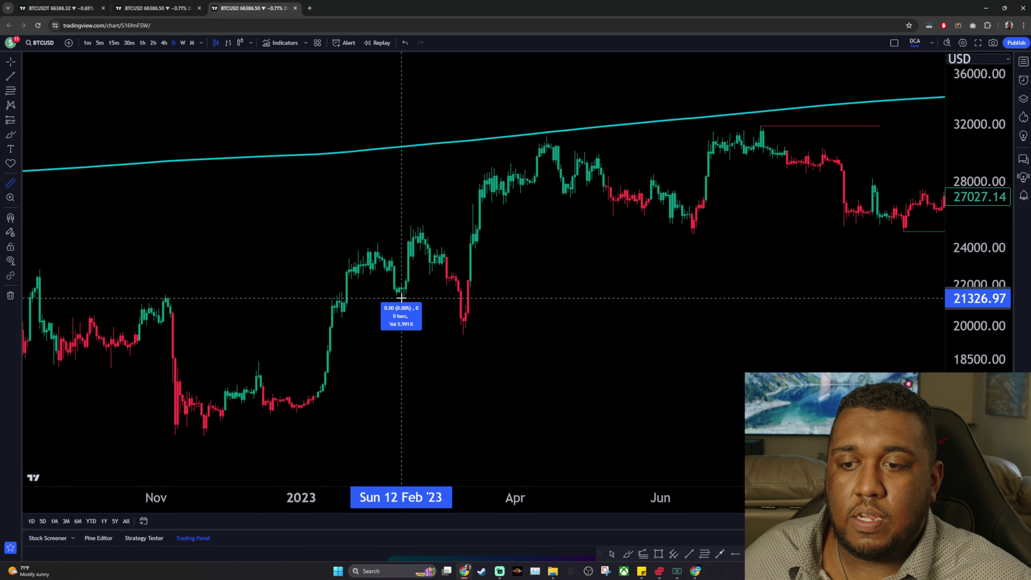
click(420, 220)
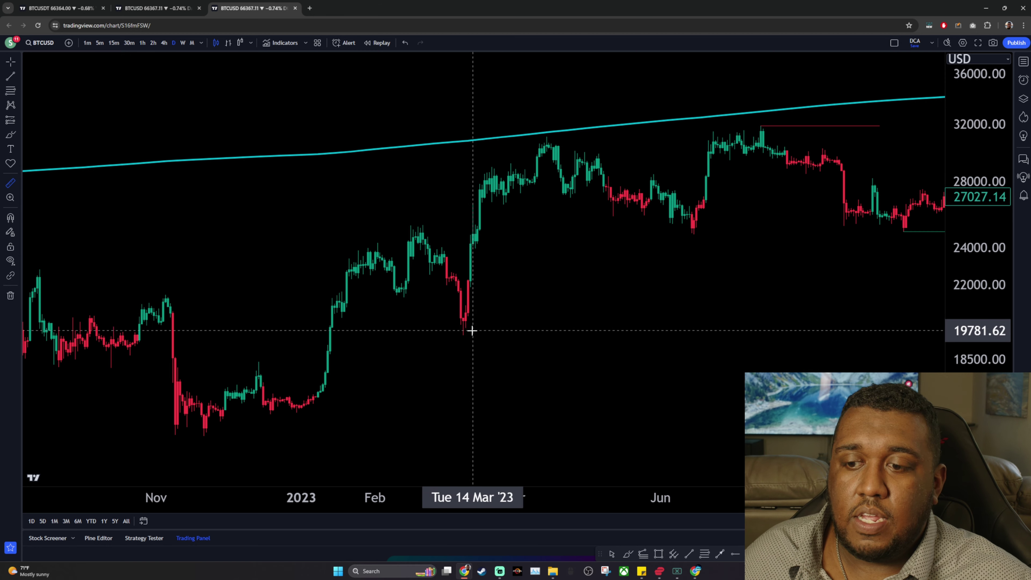
click(463, 335)
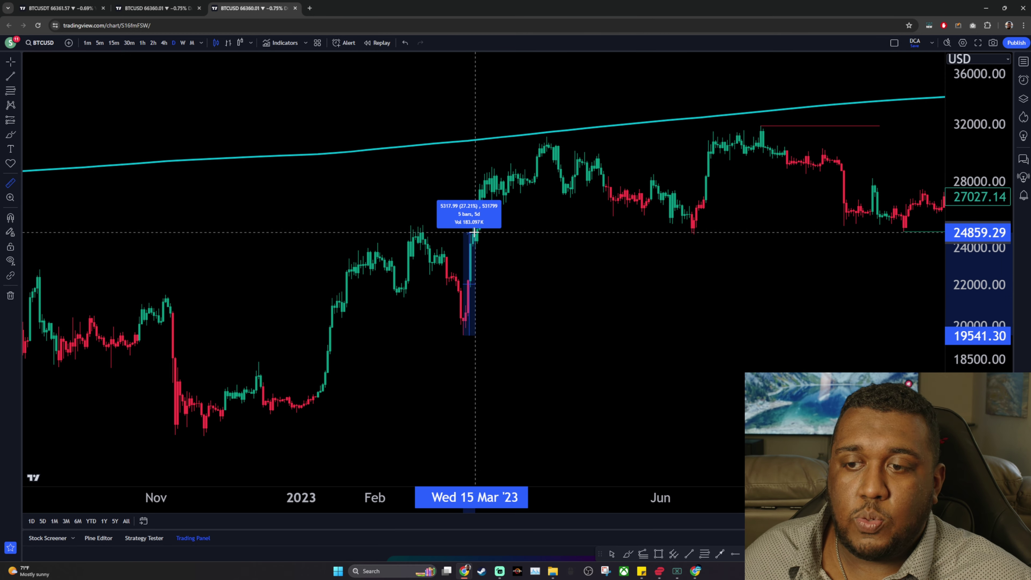
click(474, 220)
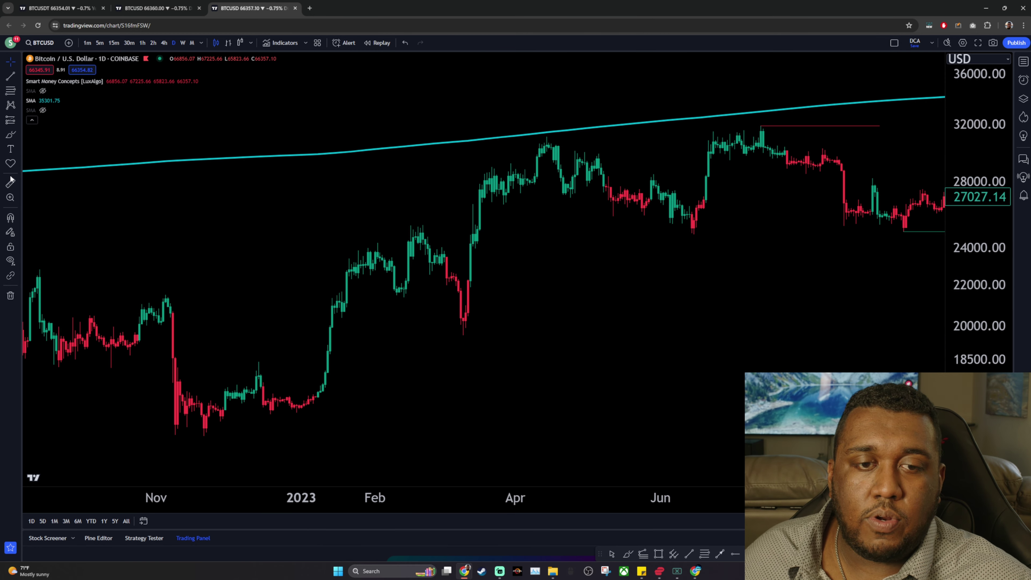
Measure the price rise from the 10 March 2023 low to 25 March 2023
click(469, 315)
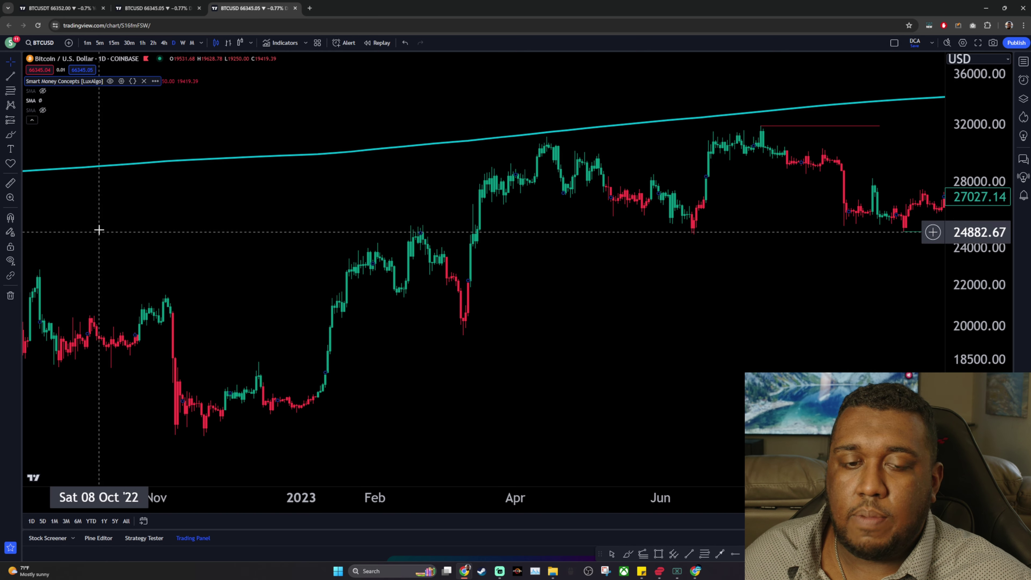
click(10, 183)
click(463, 334)
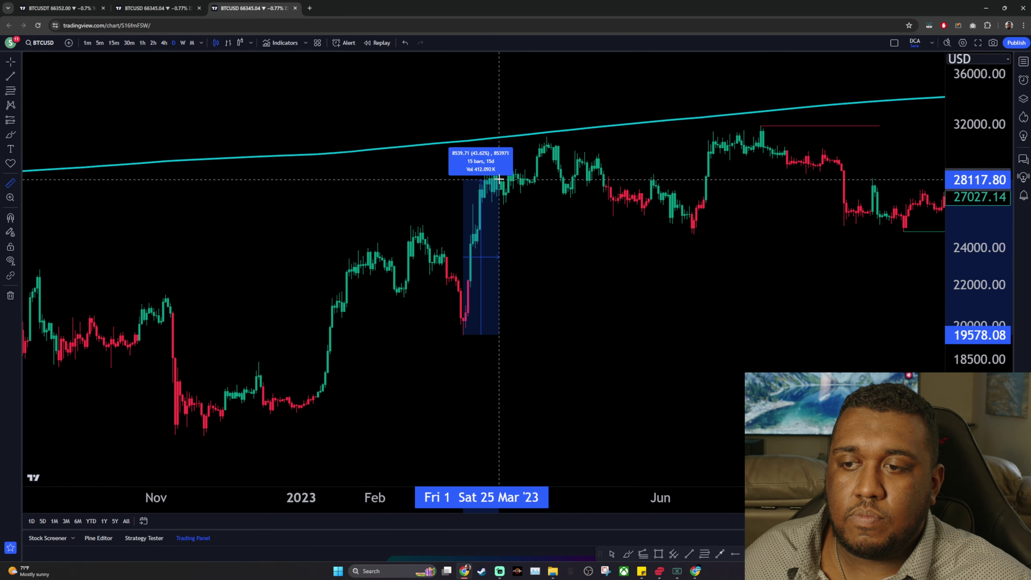
key(Escape)
Examine the green and red daily candles from mid-2022 to late 2023, closing in on December 2022 to March 2023
scroll(767, 264, down, 3)
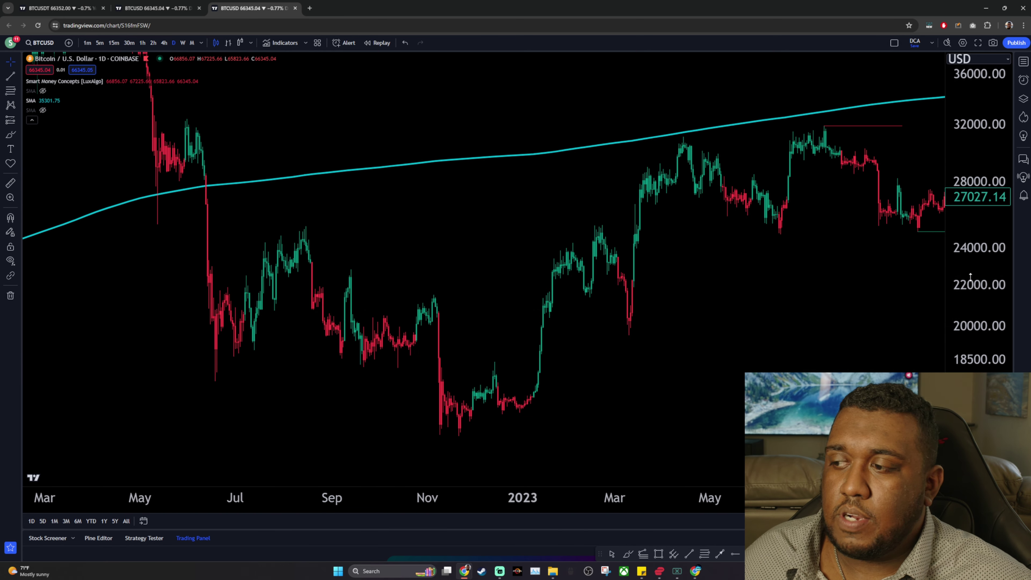
drag(971, 277, 969, 375)
drag(883, 365, 691, 340)
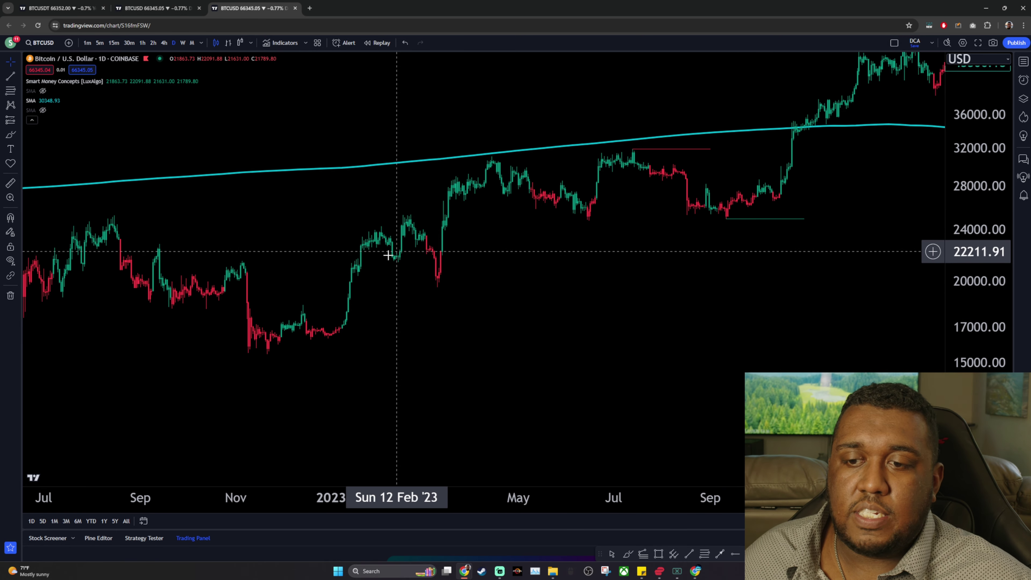
scroll(458, 270, right, 2)
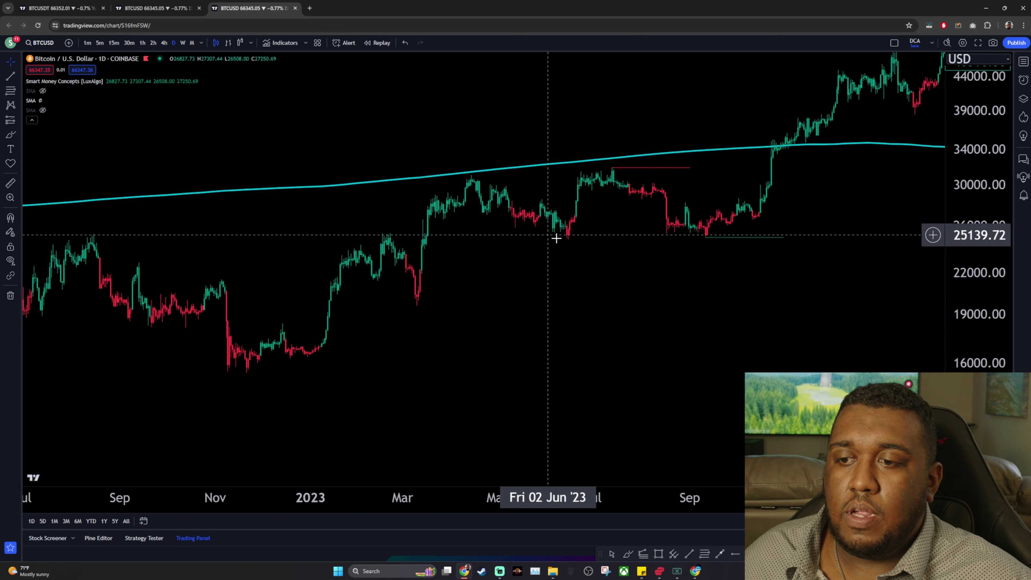
scroll(557, 195, right, 3)
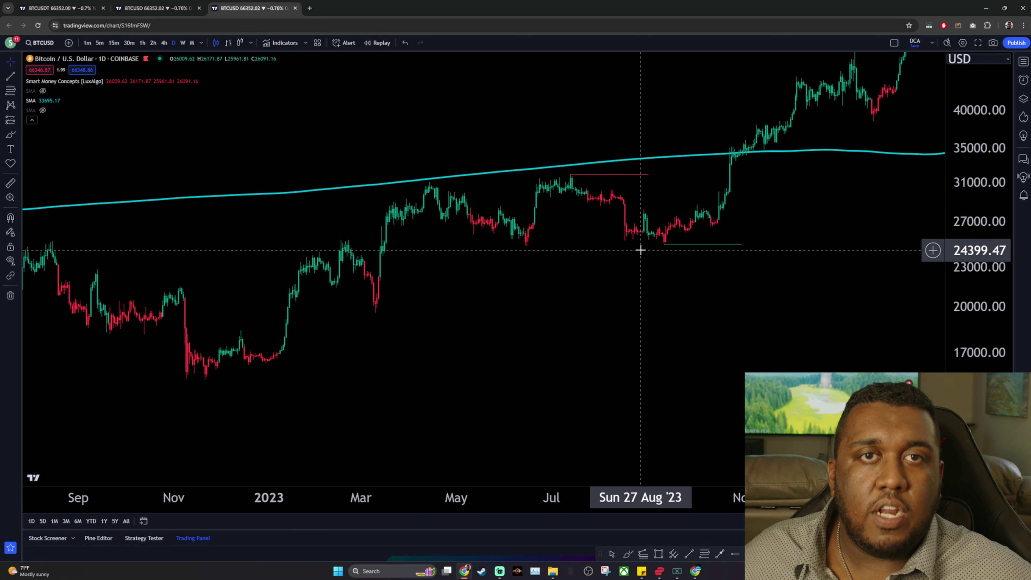
scroll(729, 302, up, 3)
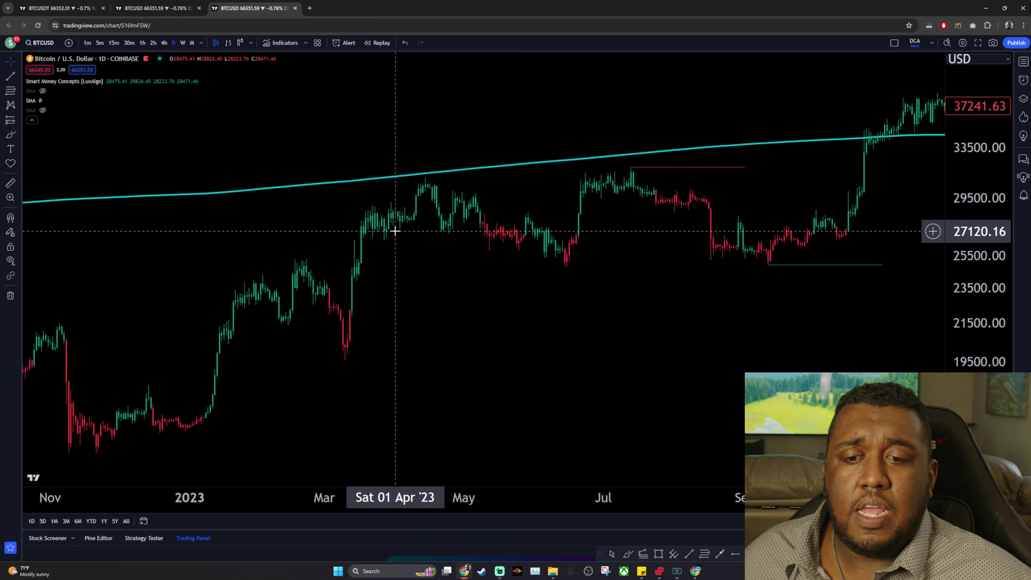
drag(433, 308, 753, 234)
scroll(711, 234, up, 4)
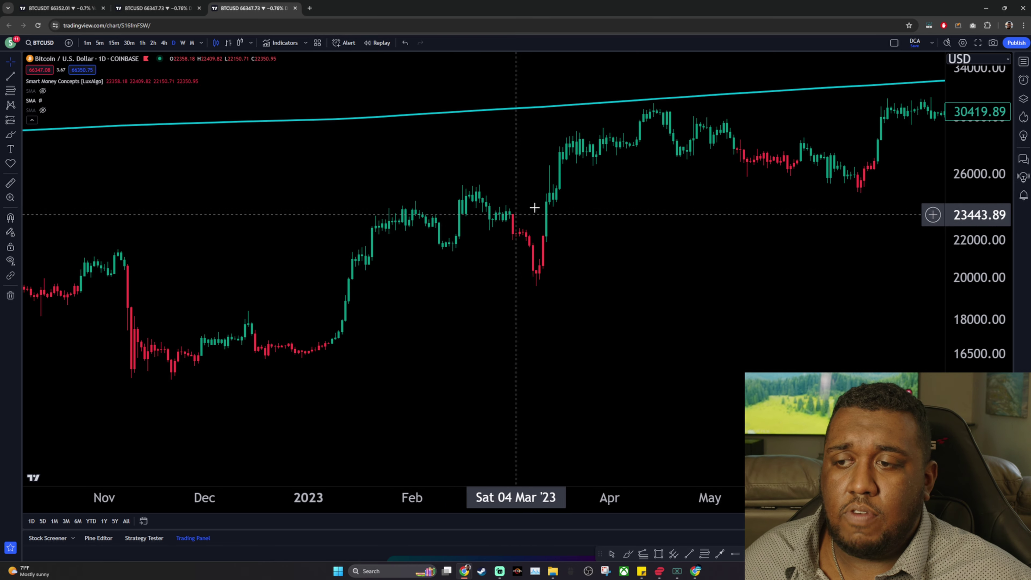
drag(648, 177, 592, 197)
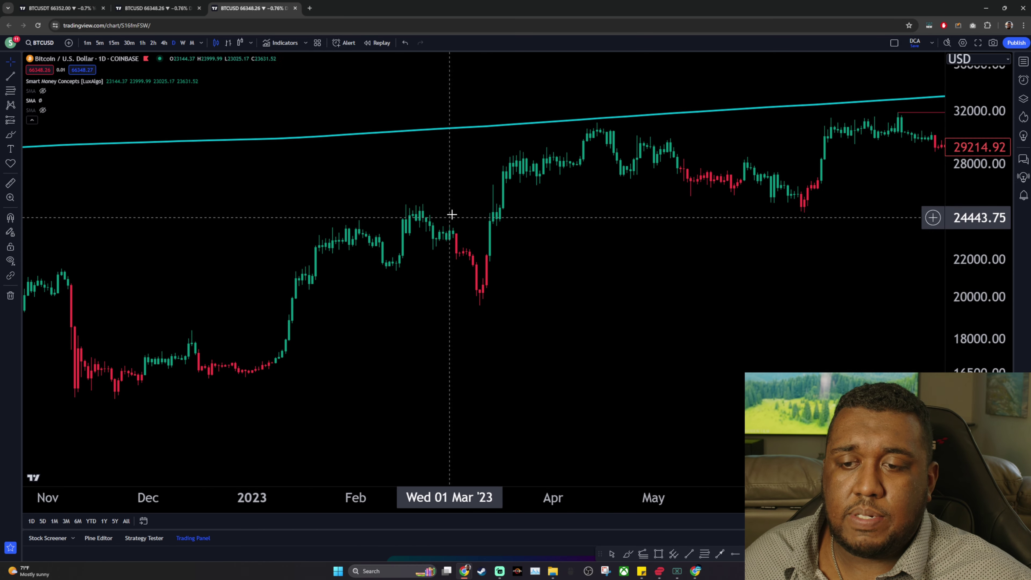
drag(381, 265, 507, 291)
scroll(738, 299, up, 6)
drag(966, 354, 907, 211)
drag(406, 282, 647, 292)
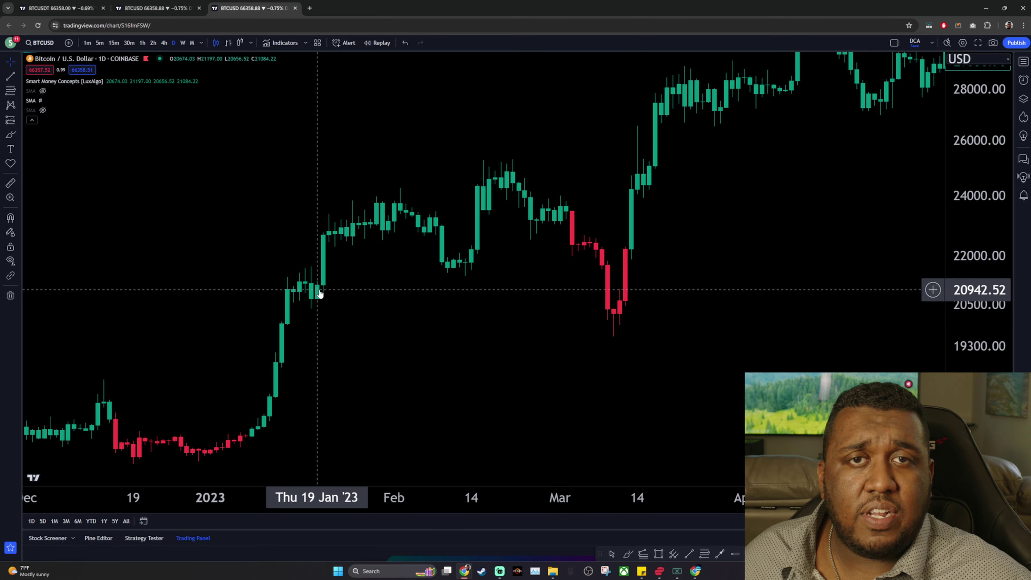
Mark the Mondays 16, 23 and 30 January and 6 February 2023 with vertical lines on the daily chart
drag(328, 323, 405, 287)
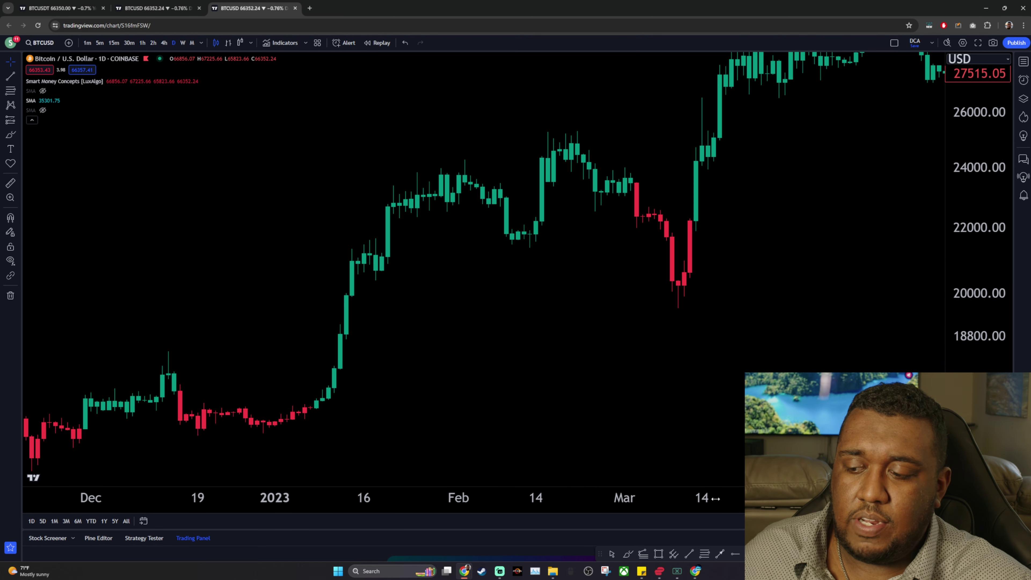
click(364, 273)
scroll(598, 355, right, 3)
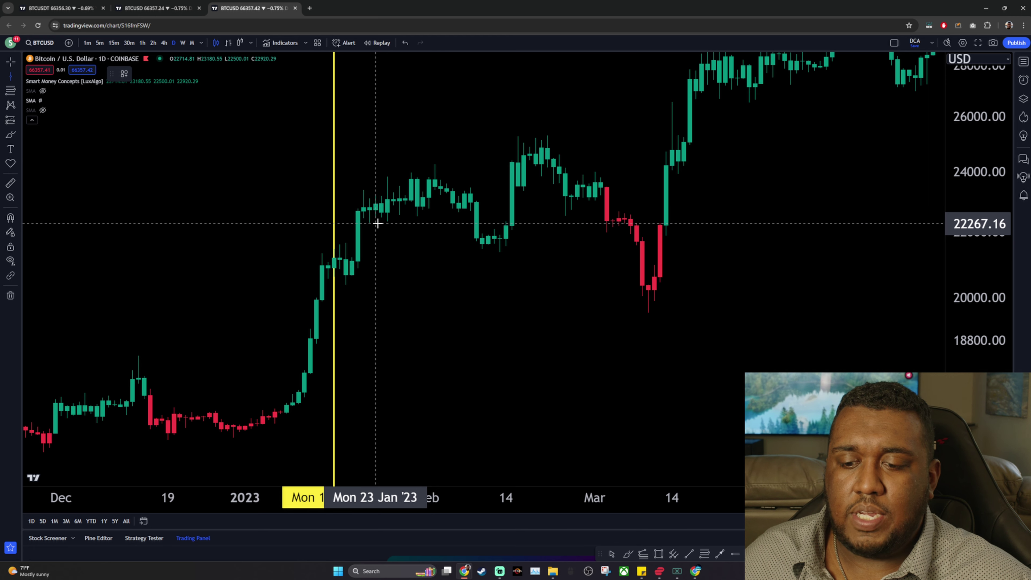
click(375, 269)
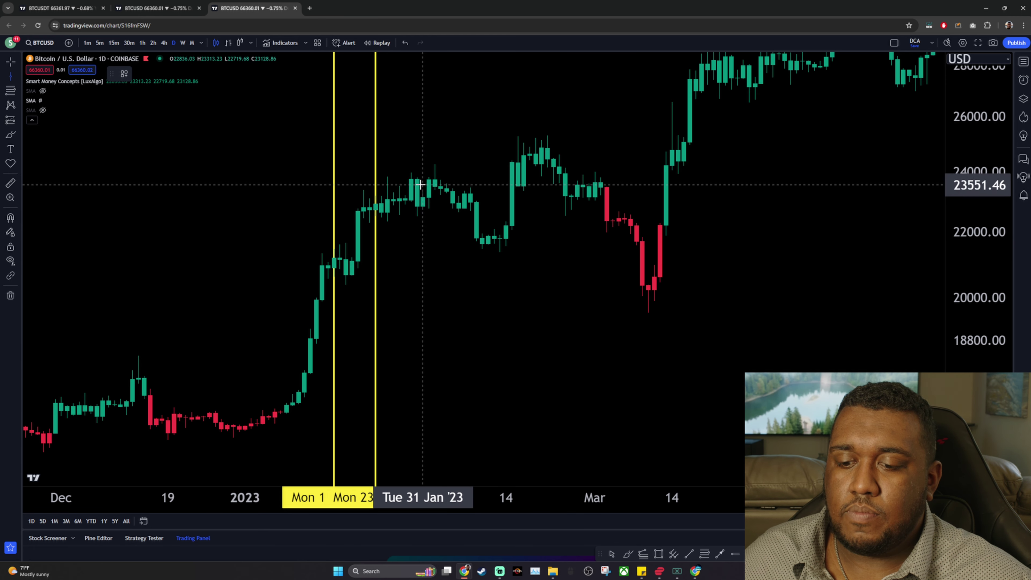
click(416, 269)
click(750, 553)
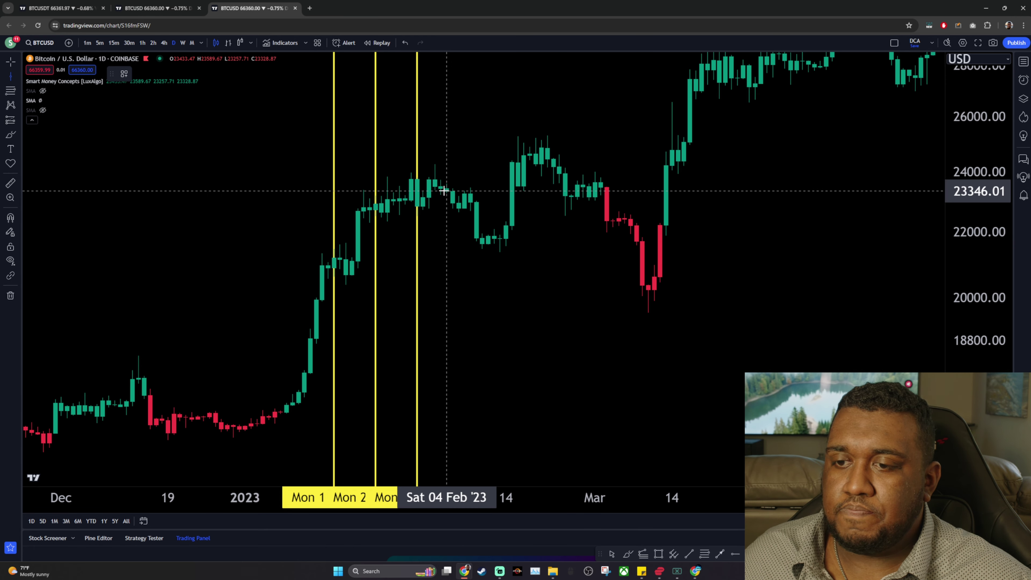
click(458, 201)
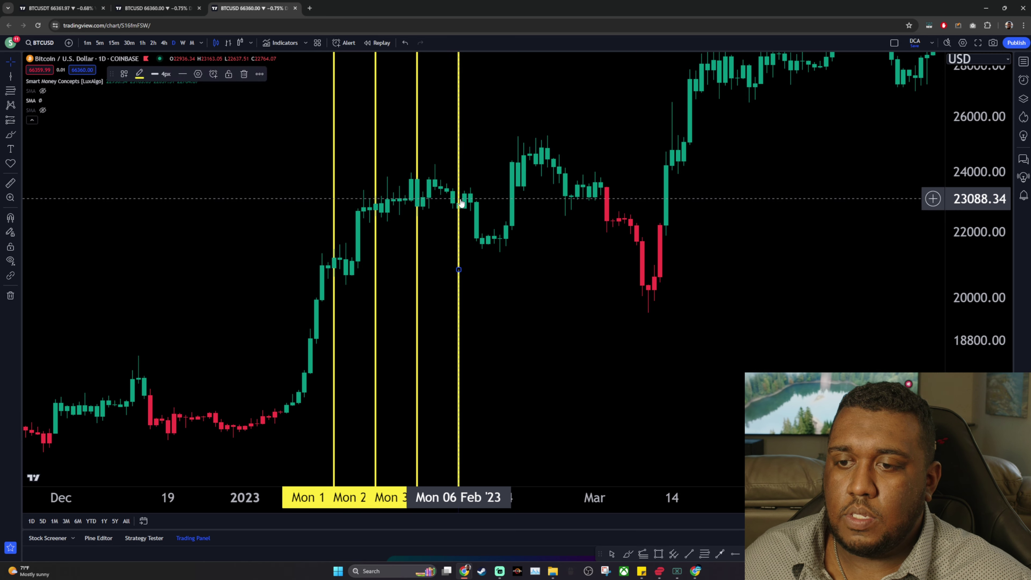
Add vertical lines on the Mondays 13, 20 and 27 February and 6 March 2023
drag(526, 305, 555, 308)
drag(976, 302, 974, 353)
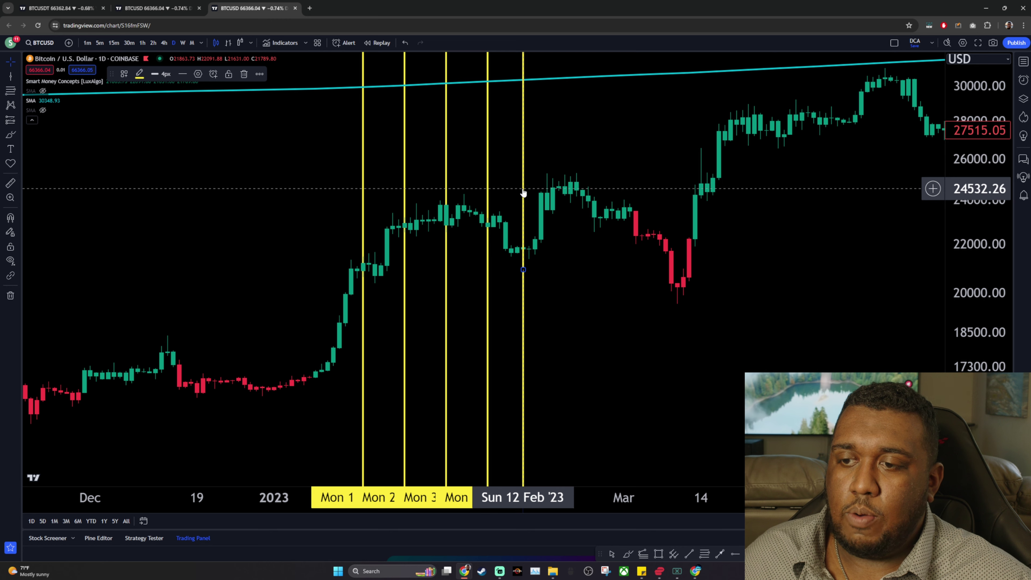
click(528, 190)
click(766, 554)
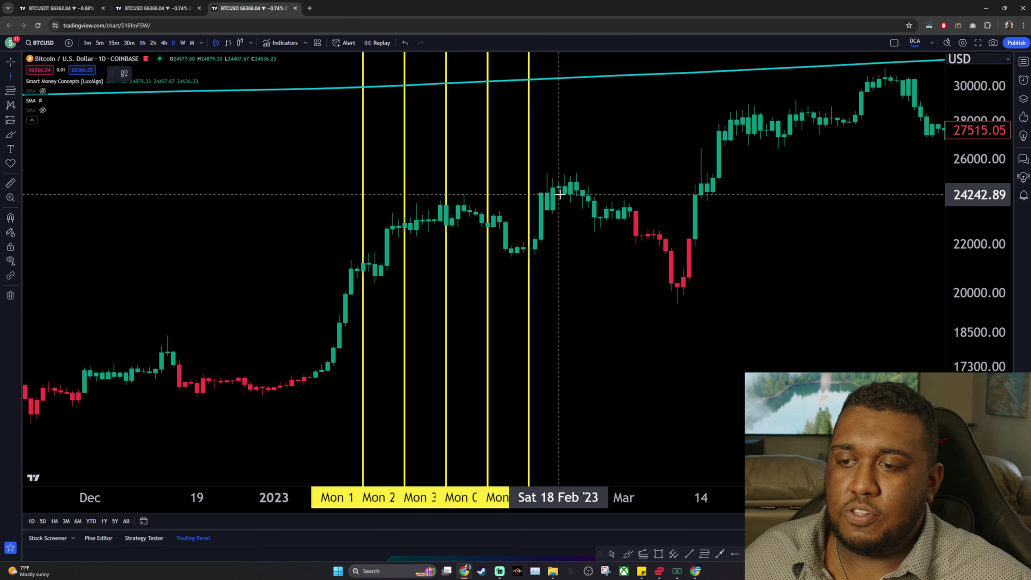
click(570, 269)
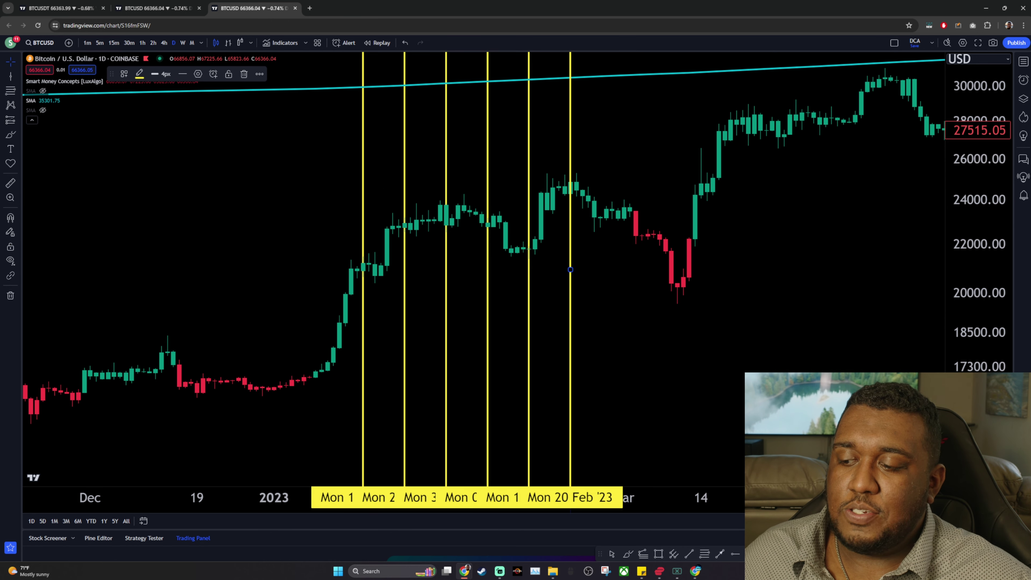
click(612, 234)
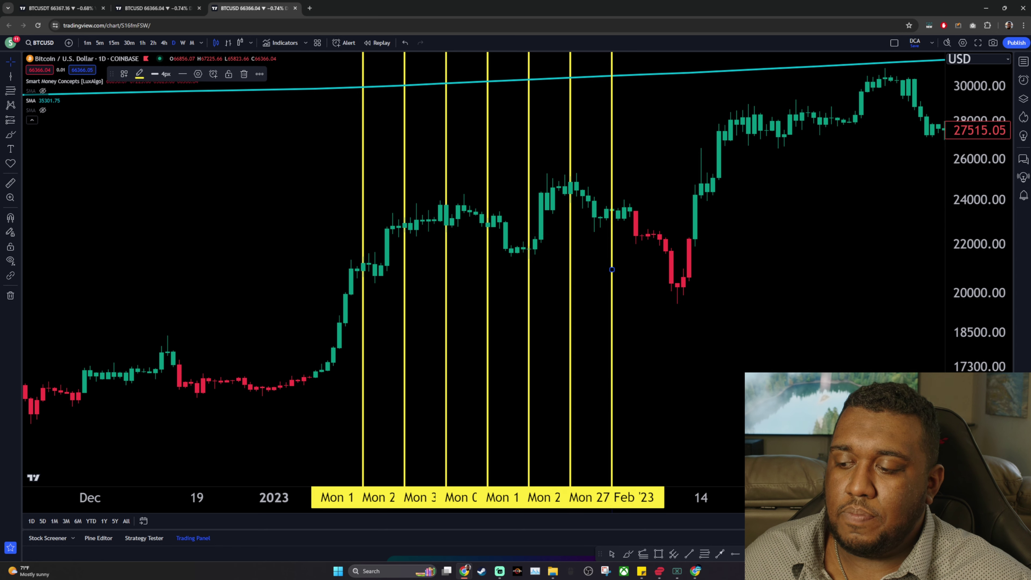
click(652, 251)
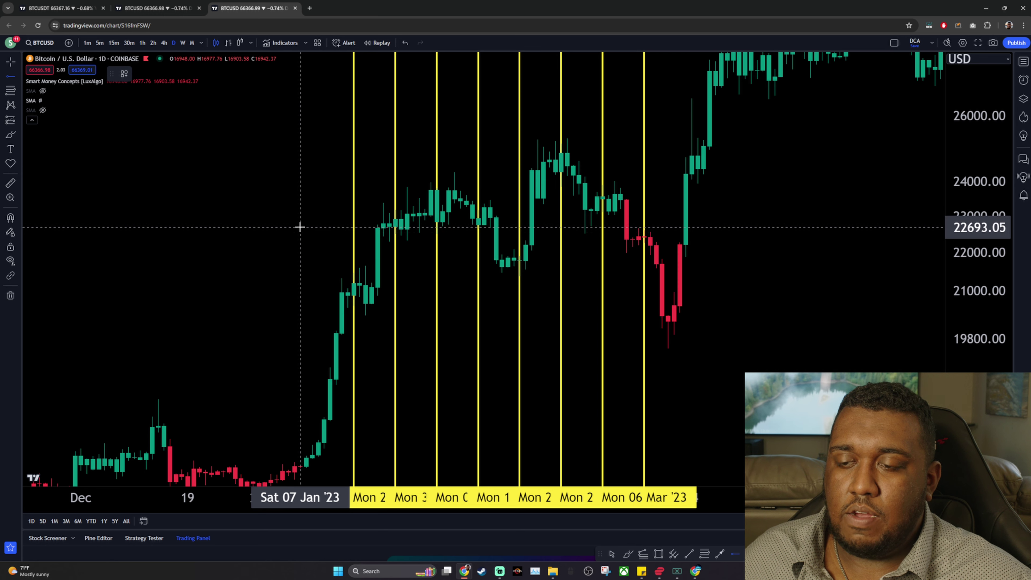
Draw a horizontal ray starting at 6 January 2023 at about 23,281.72 and compare it with the following price action
click(296, 206)
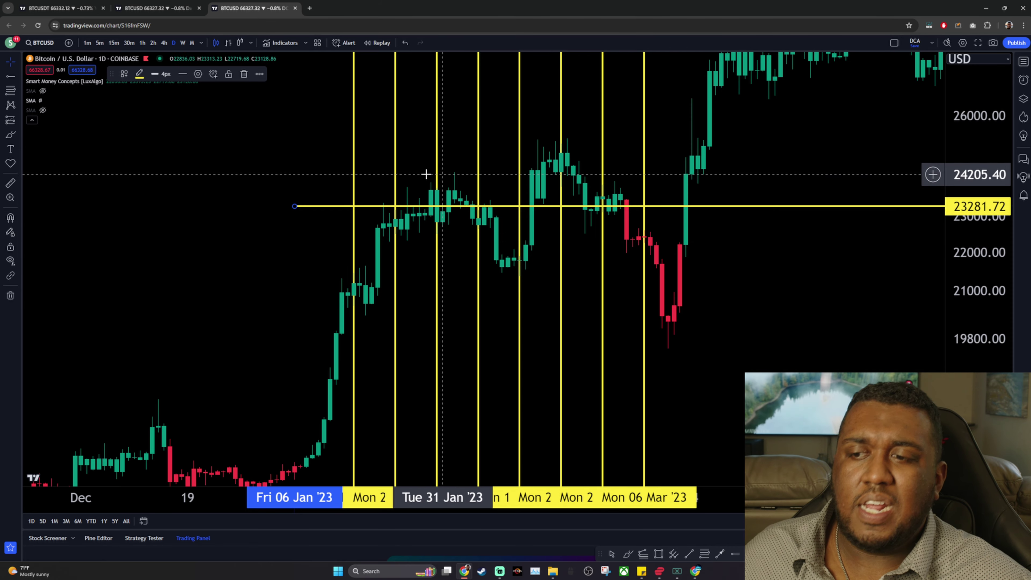
scroll(856, 243, down, 5)
double_click(978, 289)
drag(901, 304, 566, 317)
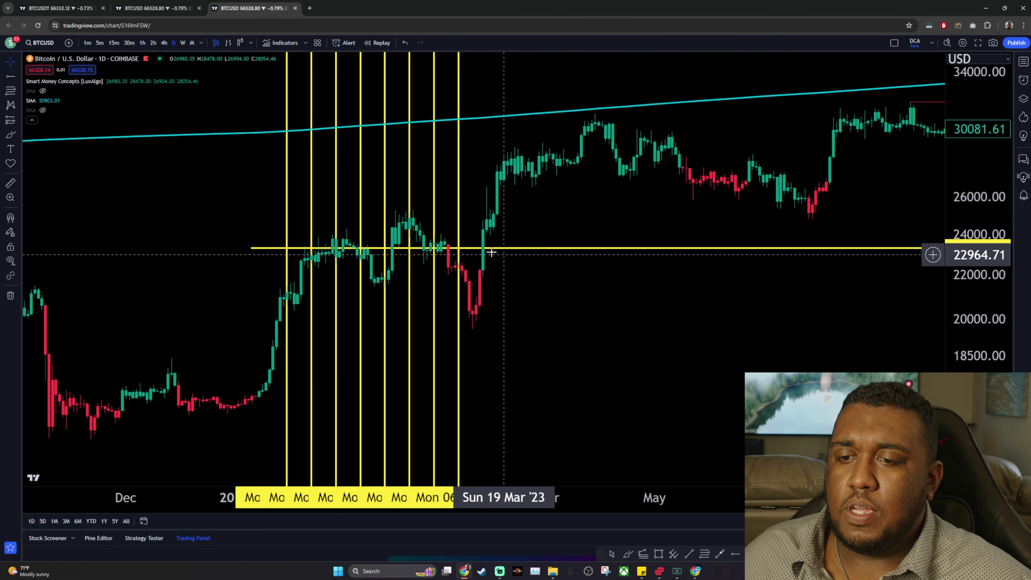
drag(629, 317, 690, 316)
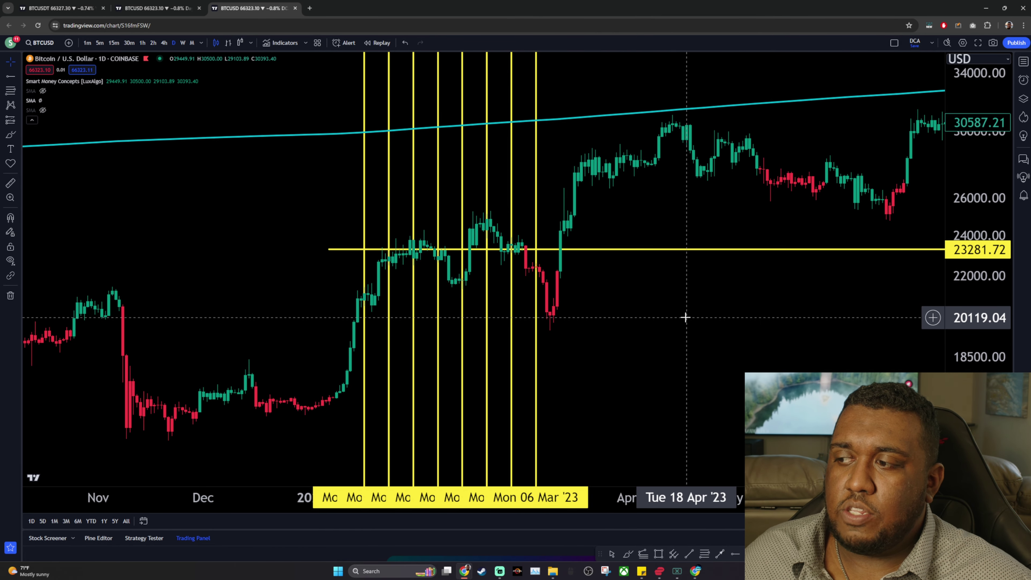
Remove all drawings from the chart
right_click(627, 133)
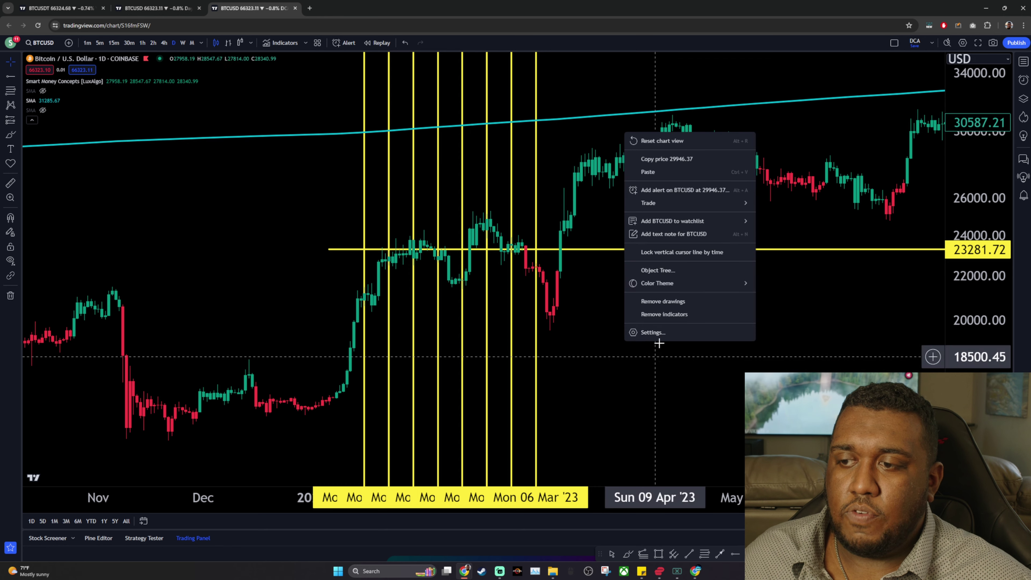
mouse_move(683, 298)
click(773, 286)
Draw a horizontal ray starting in mid-January 2023 at about 23,446.25
click(735, 554)
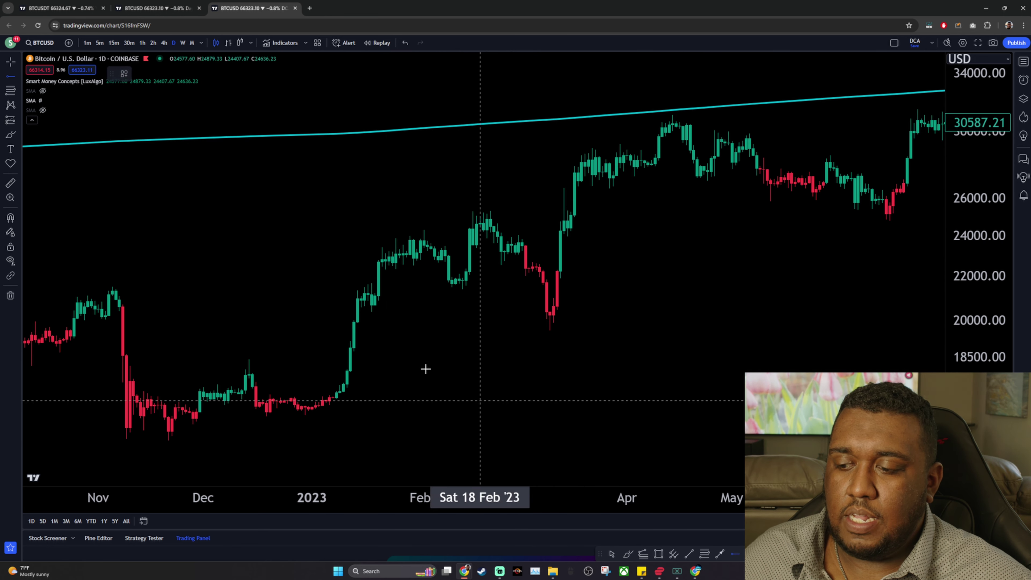
click(360, 247)
scroll(828, 349, down, 4)
drag(877, 349, 779, 346)
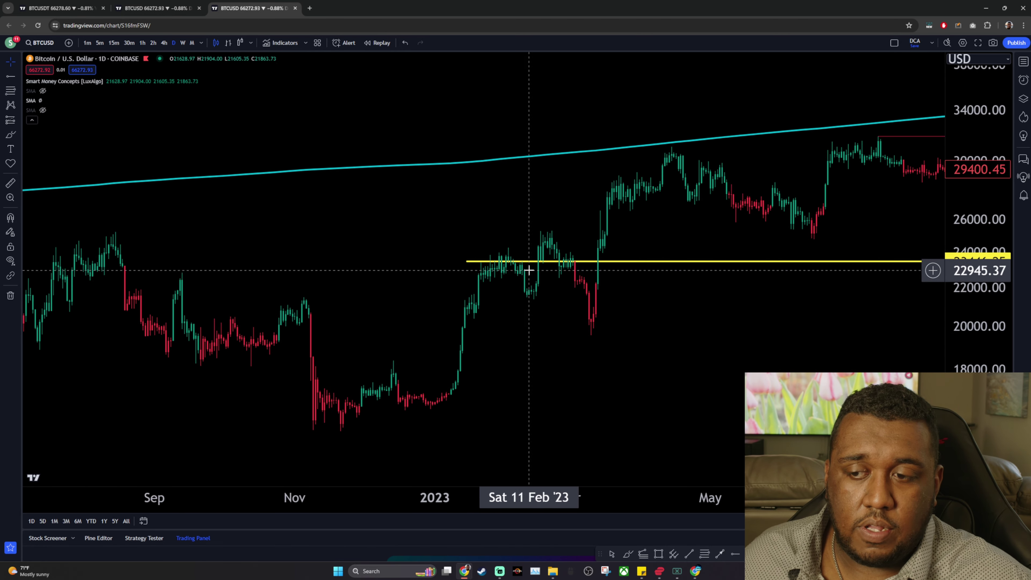
Examine the daily candle colors around the horizontal ray from January 2023 through the March 2023 dip and rebound
drag(578, 295, 832, 379)
scroll(641, 301, up, 5)
scroll(820, 380, up, 3)
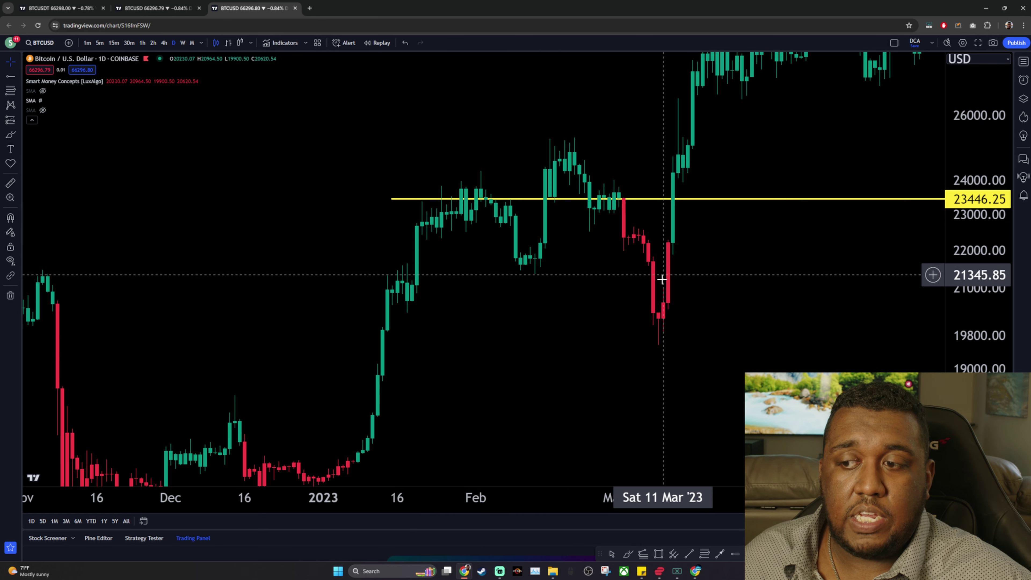
scroll(698, 307, down, 2)
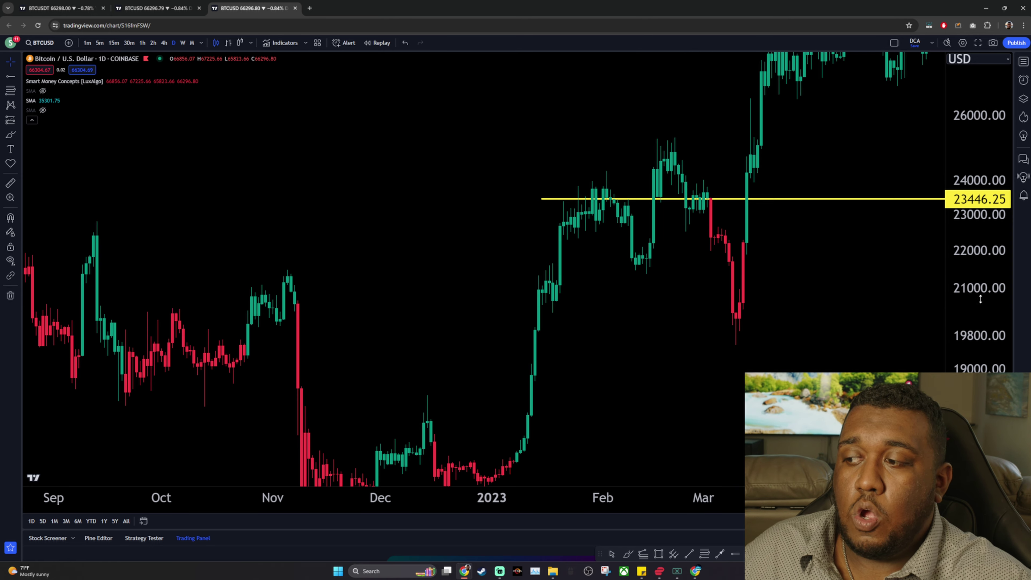
drag(980, 299, 978, 397)
drag(904, 389, 826, 396)
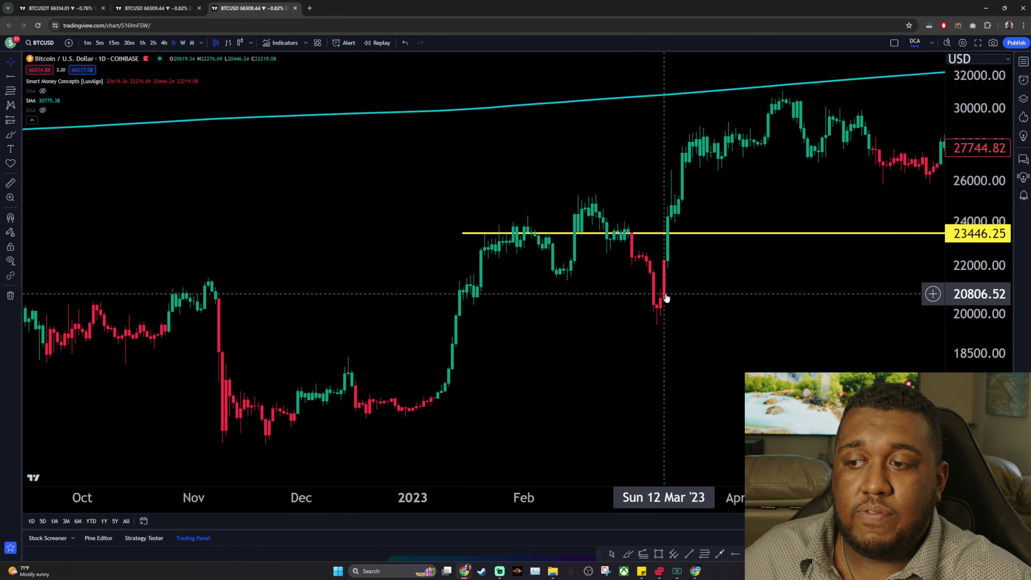
drag(703, 296, 665, 304)
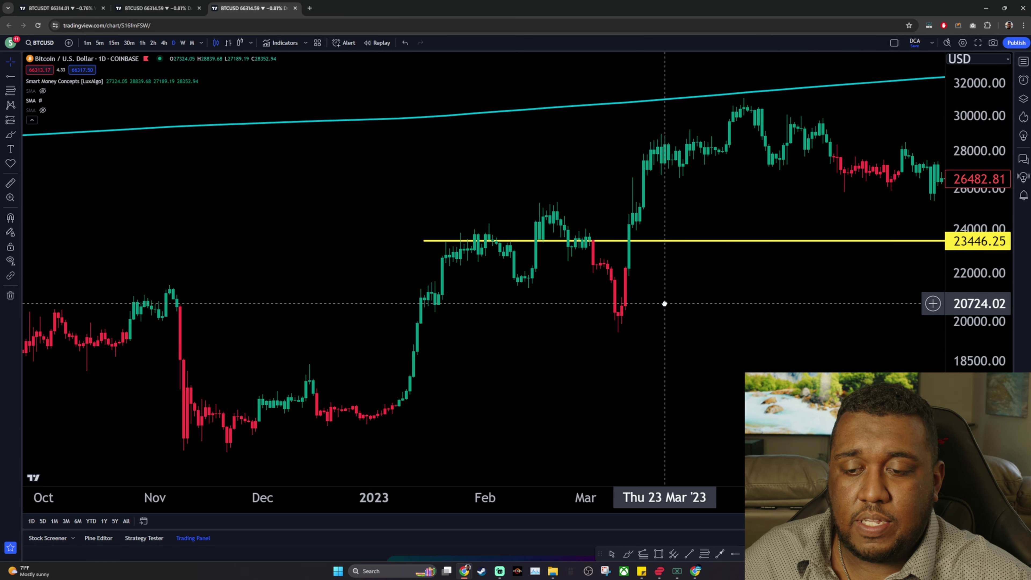
Switch the chart to the weekly interval and compare the early 2023 candle colors with the horizontal ray and moving average
click(183, 43)
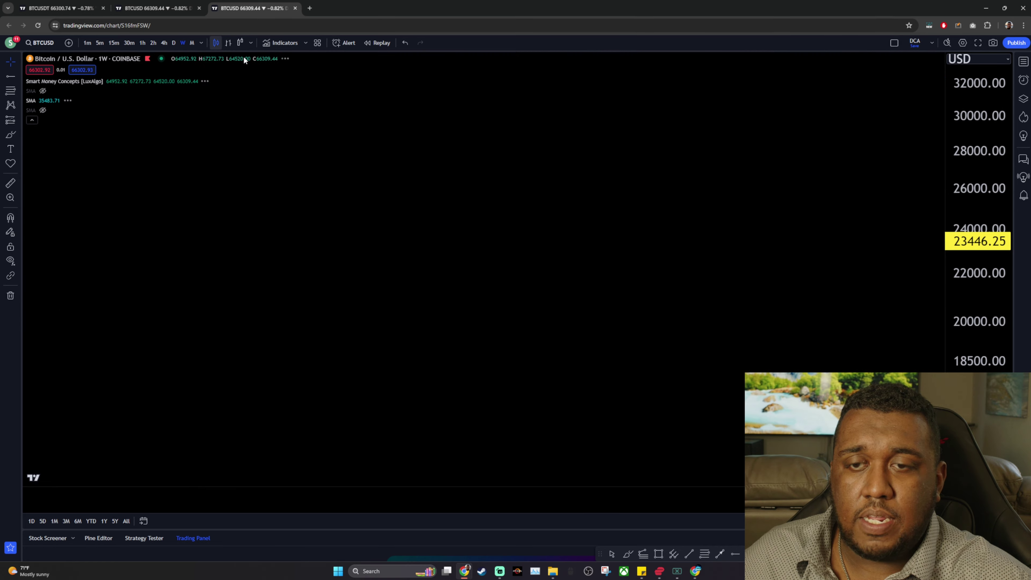
drag(978, 260, 978, 422)
drag(901, 382, 526, 337)
drag(755, 344, 394, 342)
drag(905, 332, 406, 359)
scroll(666, 357, down, 3)
drag(856, 340, 545, 370)
drag(974, 423, 974, 220)
drag(670, 369, 808, 369)
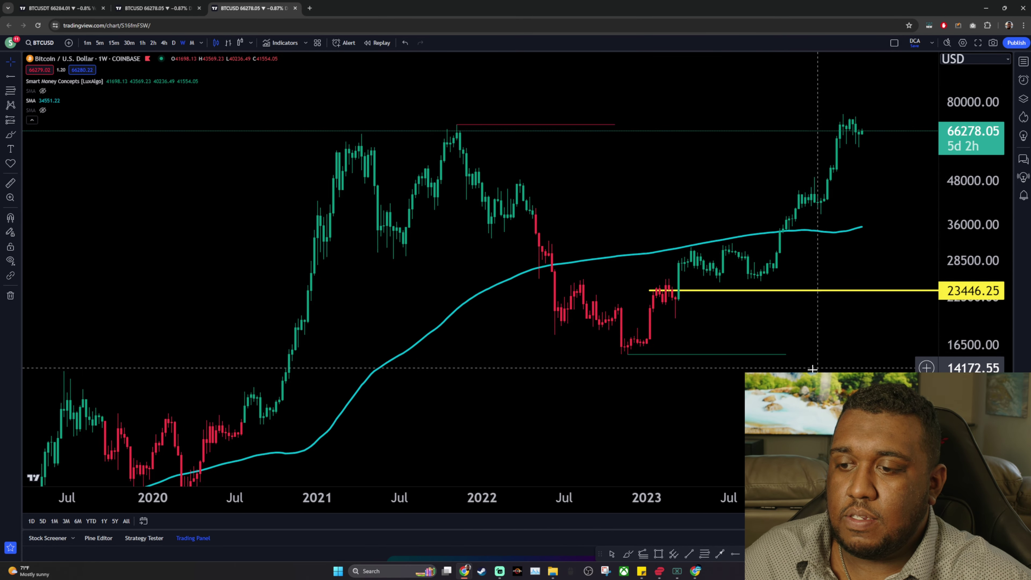
scroll(731, 362, up, 5)
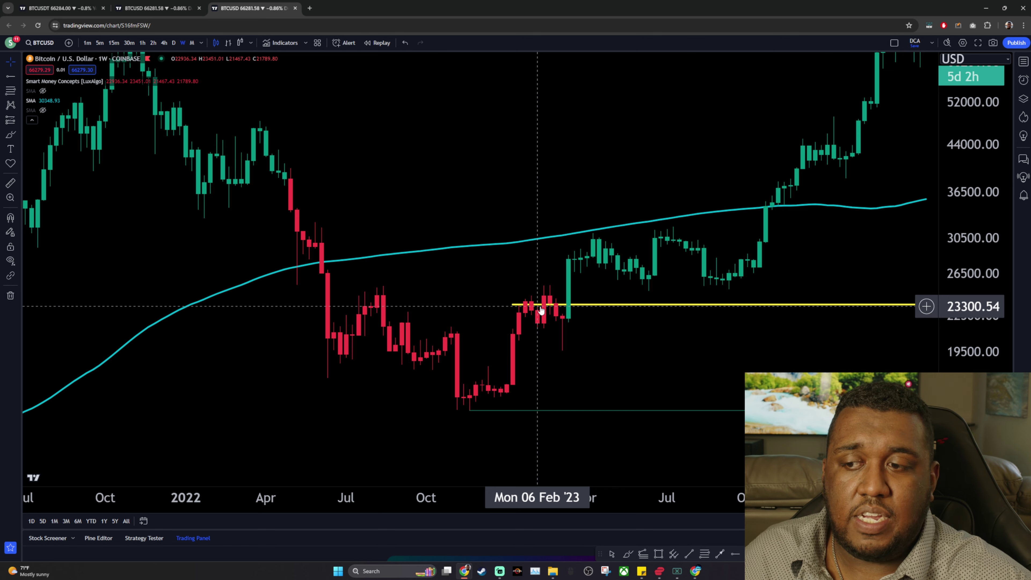
click(540, 308)
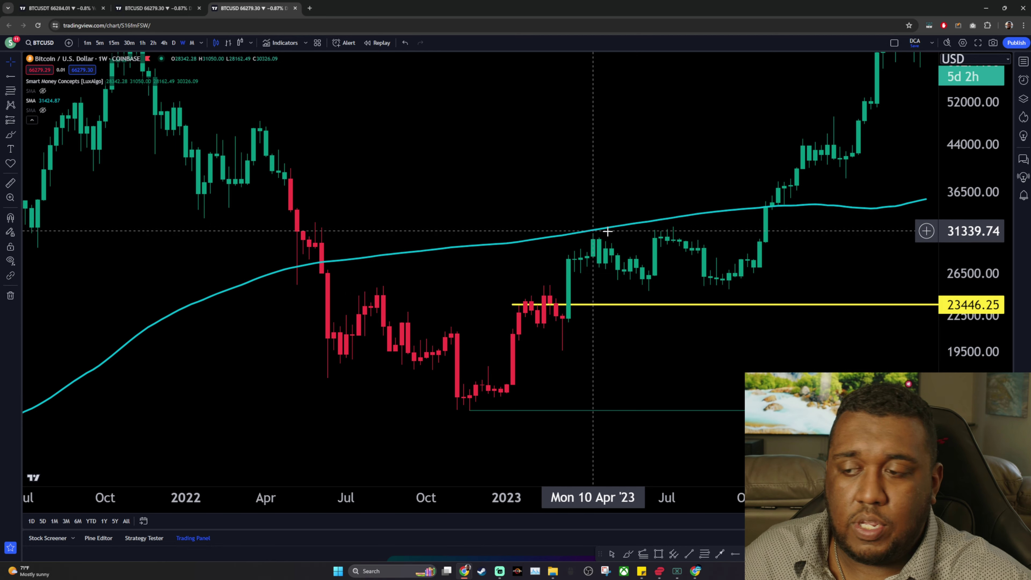
Switch the chart to the daily interval and examine the January to April 2023 candles around the horizontal ray
click(173, 43)
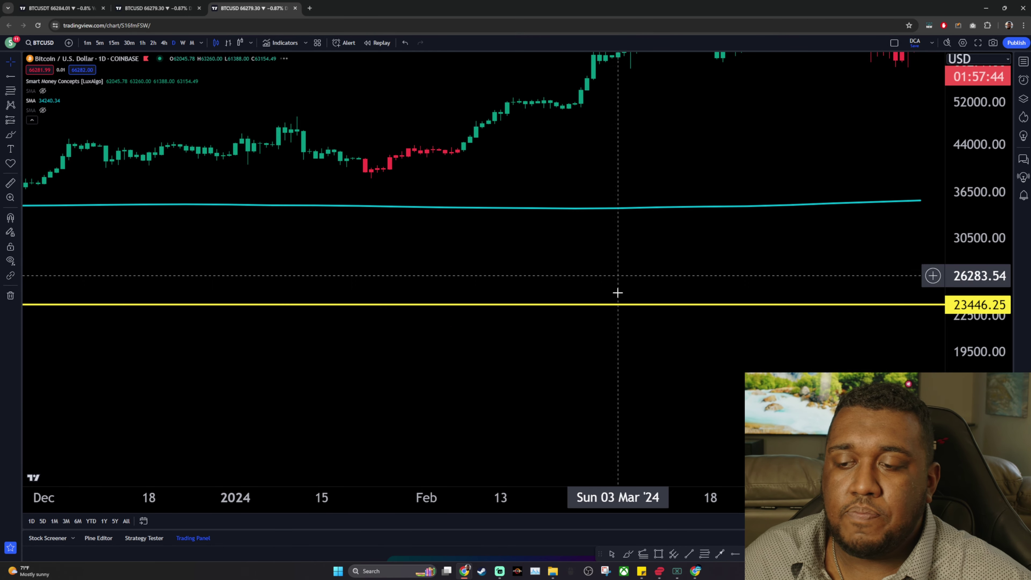
scroll(619, 291, down, 5)
scroll(824, 325, down, 3)
drag(698, 369, 887, 332)
scroll(676, 364, up, 9)
drag(345, 357, 771, 334)
scroll(709, 338, up, 5)
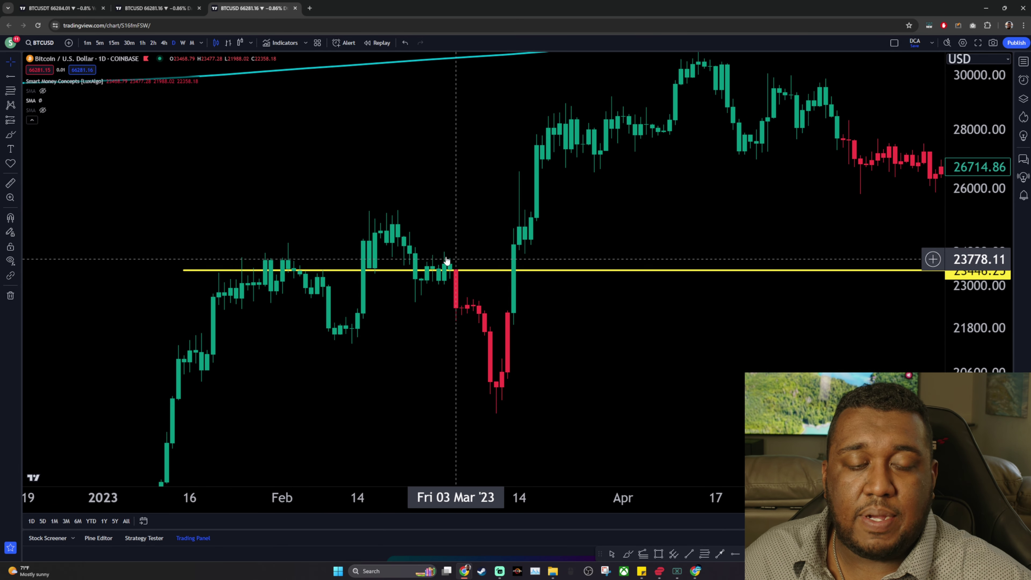
Measure the price move from the horizontal ray on 7 March 2023 up to the spring 2023 price levels
click(11, 183)
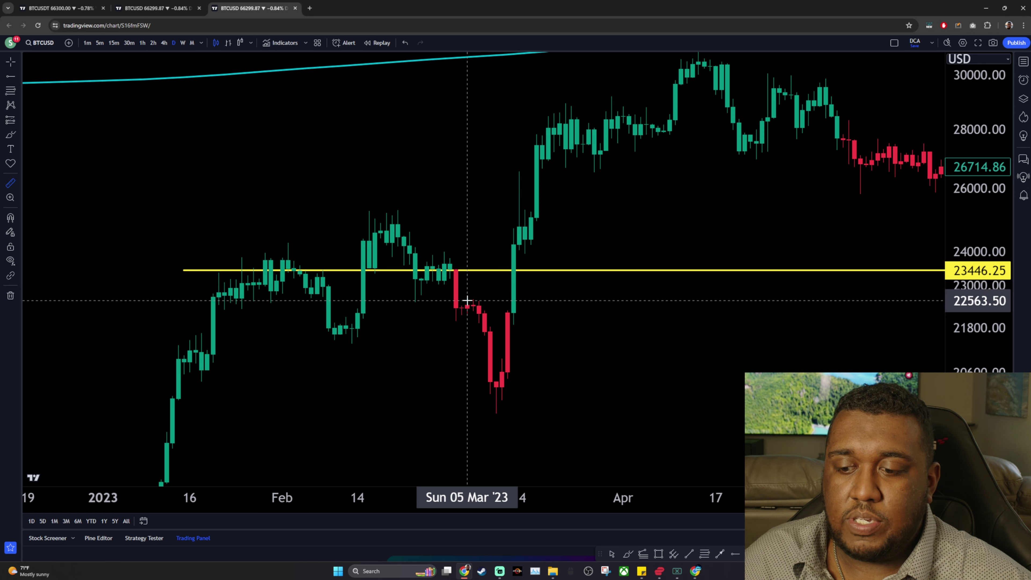
click(479, 270)
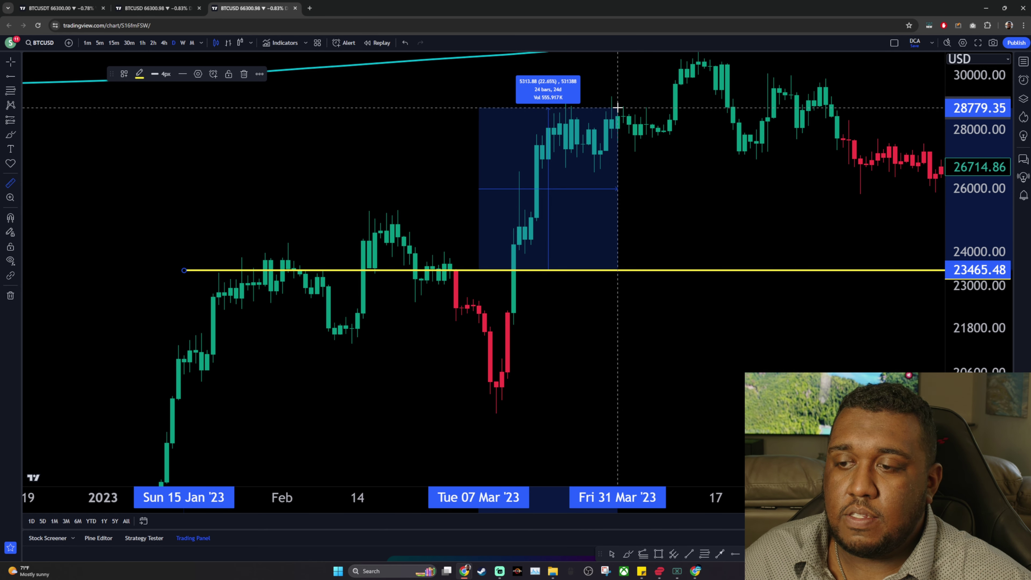
scroll(714, 136, down, 3)
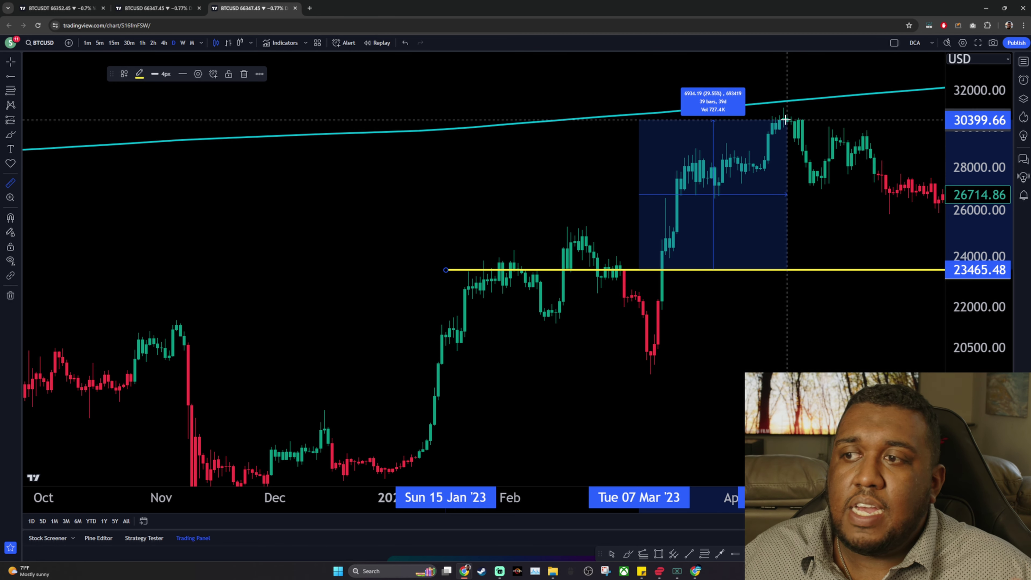
click(863, 158)
drag(837, 215, 722, 236)
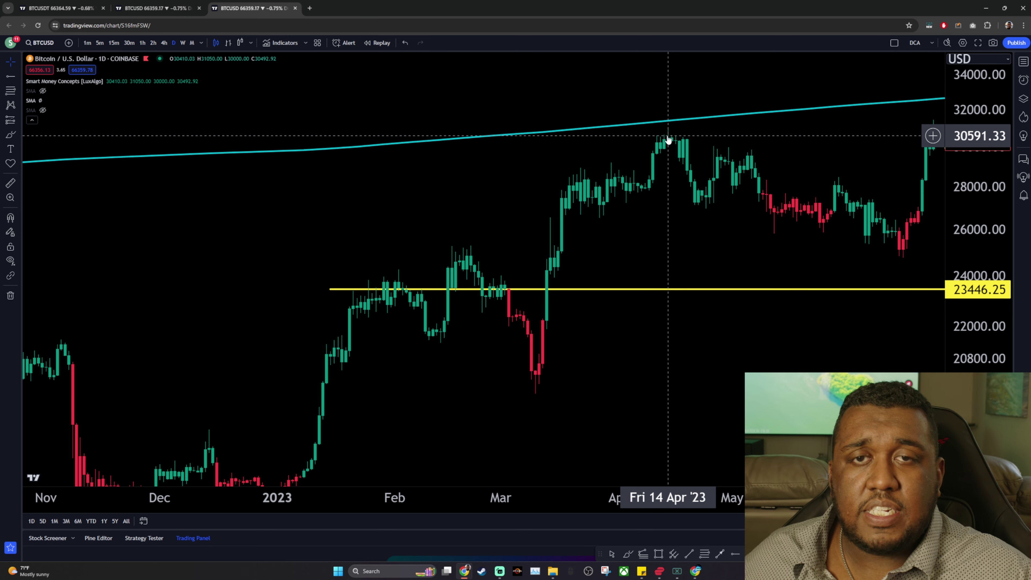
Examine the daily candle colors from April through October 2023 against the horizontal ray and moving average
scroll(808, 254, down, 3)
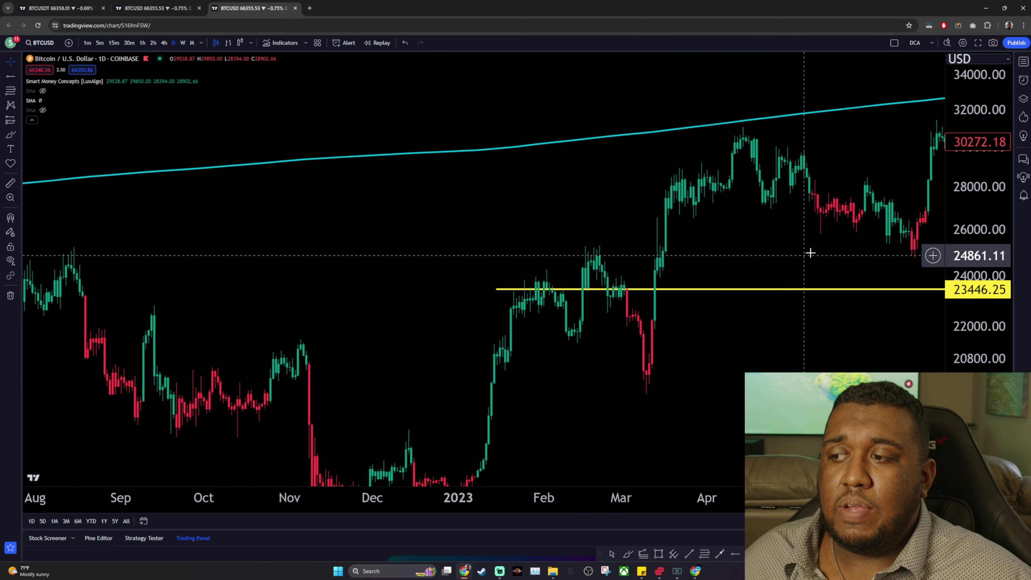
drag(832, 247, 402, 251)
drag(648, 233, 530, 265)
Switch the chart to the weekly interval and examine the 2023 candles between the horizontal ray and the moving average
click(182, 43)
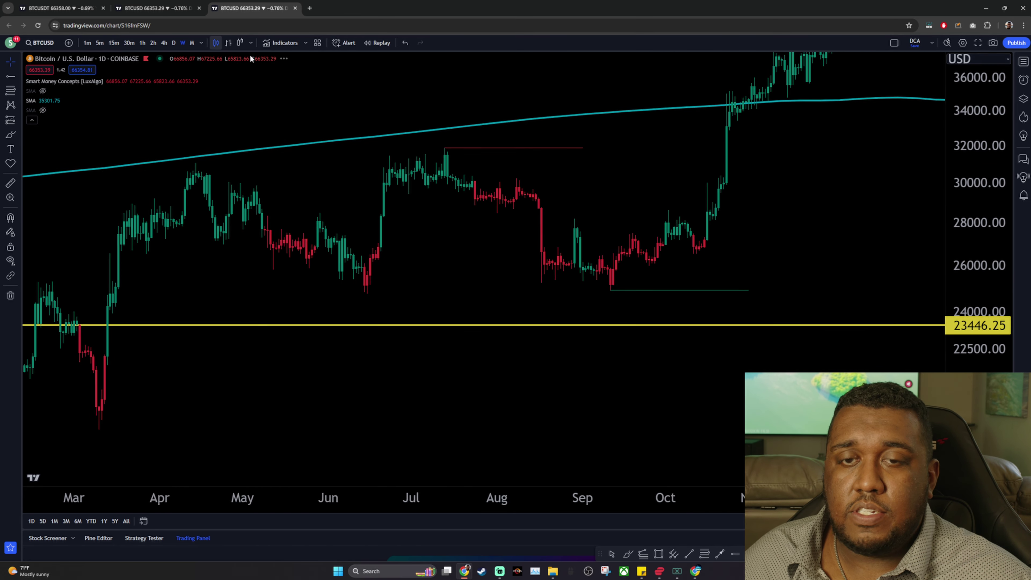
drag(974, 246, 974, 445)
drag(852, 378, 852, 190)
scroll(736, 281, up, 1)
drag(735, 260, 126, 439)
scroll(656, 341, up, 3)
drag(656, 341, 720, 218)
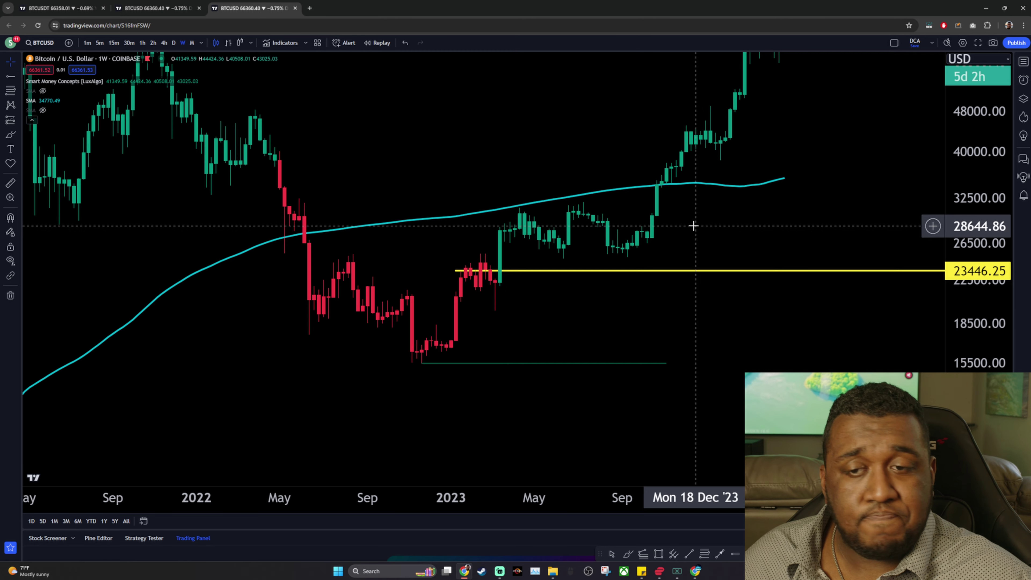
scroll(602, 310, up, 4)
drag(602, 309, 727, 323)
scroll(727, 322, up, 3)
drag(955, 367, 955, 235)
drag(588, 250, 689, 272)
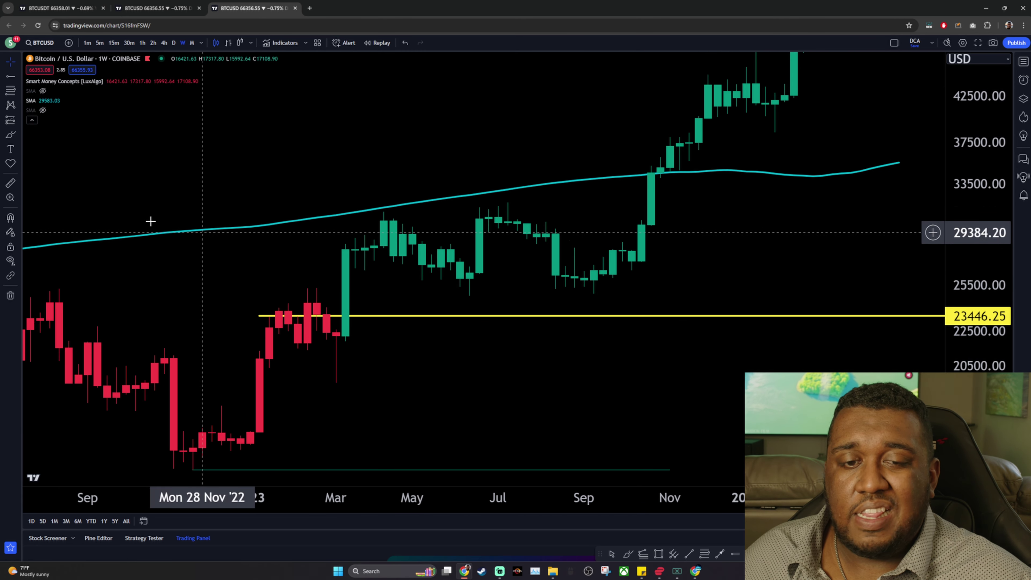
Measure the weekly price swing from the June 2023 low up to the July 2023 high
click(10, 183)
click(470, 296)
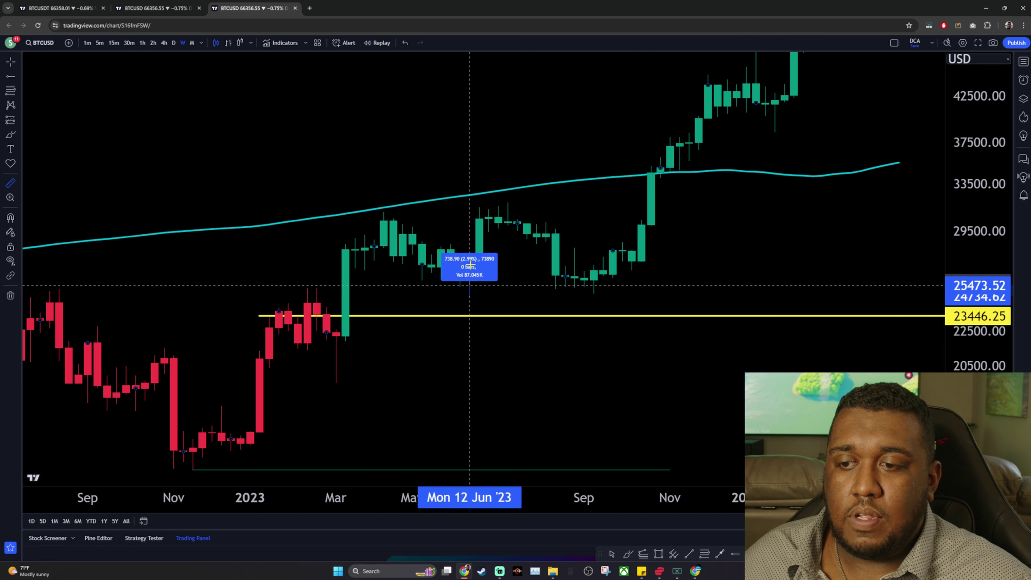
click(511, 202)
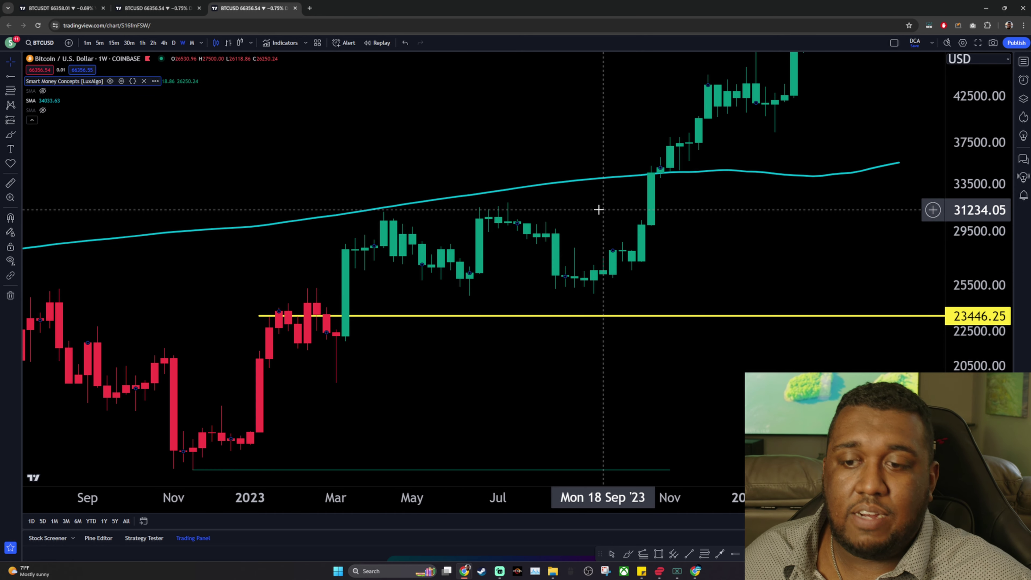
Measure from the March 2023 weekly low to the mid-April high, and to the top of the 13 March candle
click(10, 183)
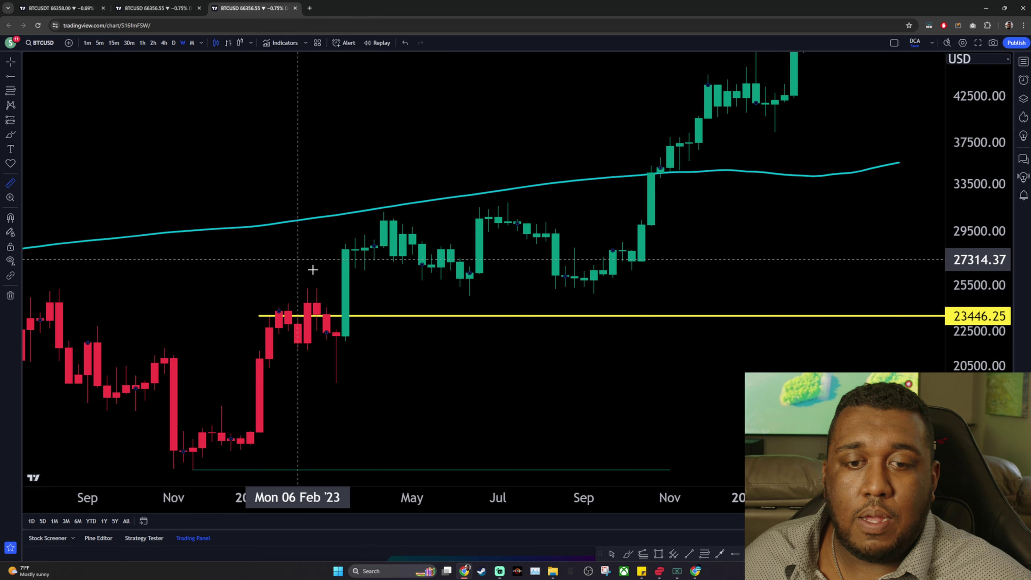
click(336, 378)
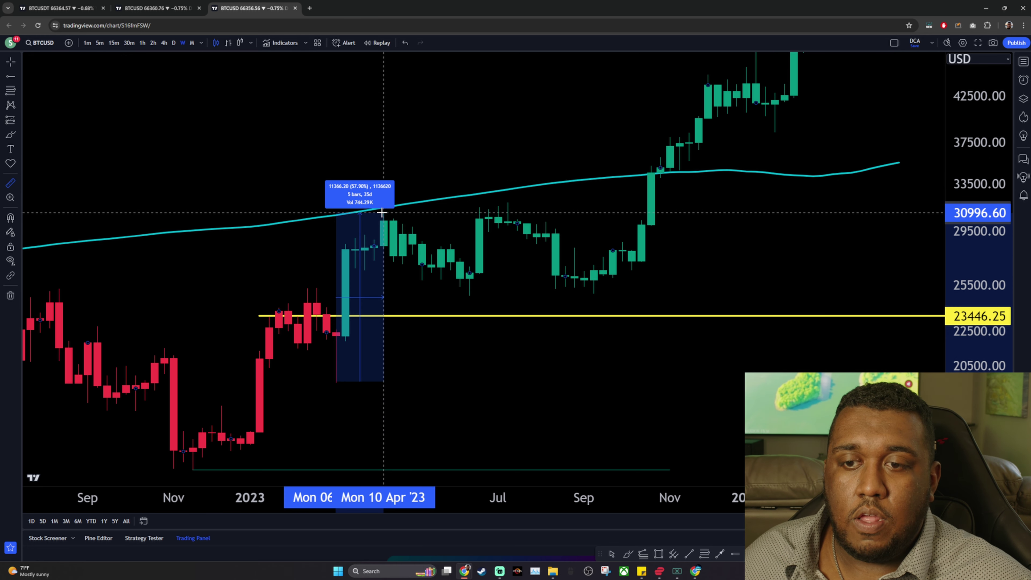
key(Escape)
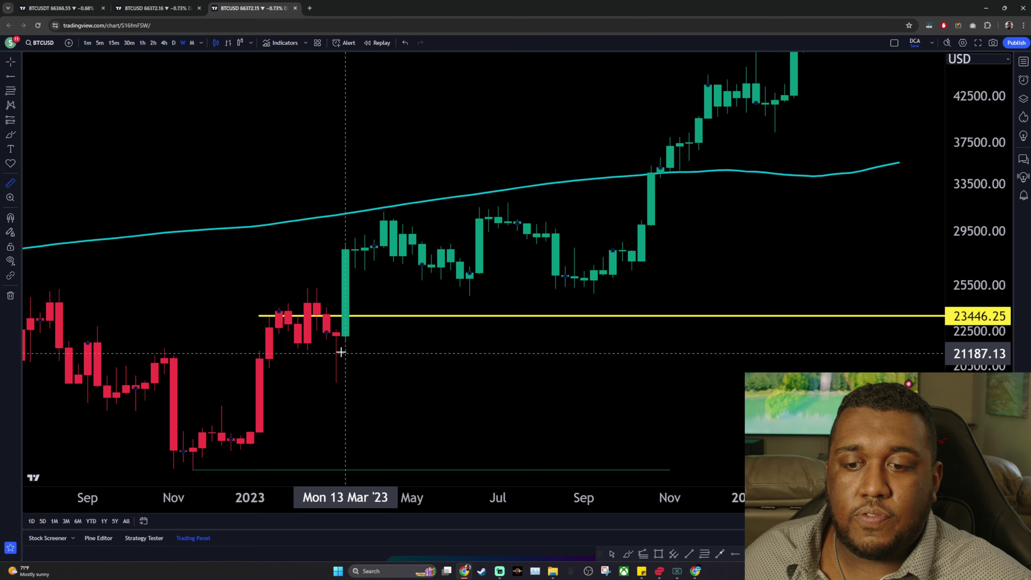
click(336, 381)
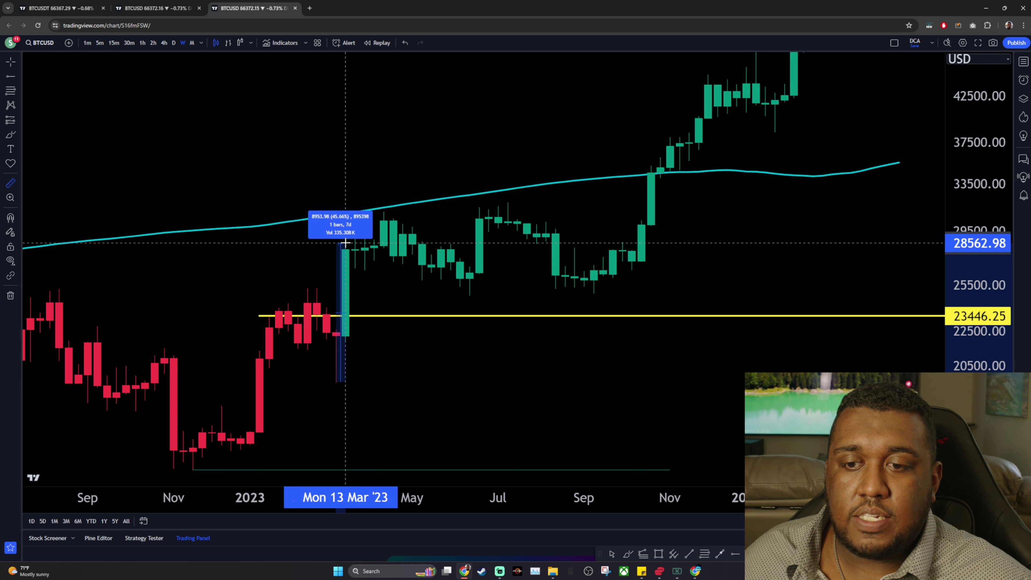
key(Escape)
Draw a vertical line on the first green weekly candle, dated 13 March 2023
drag(425, 295, 770, 333)
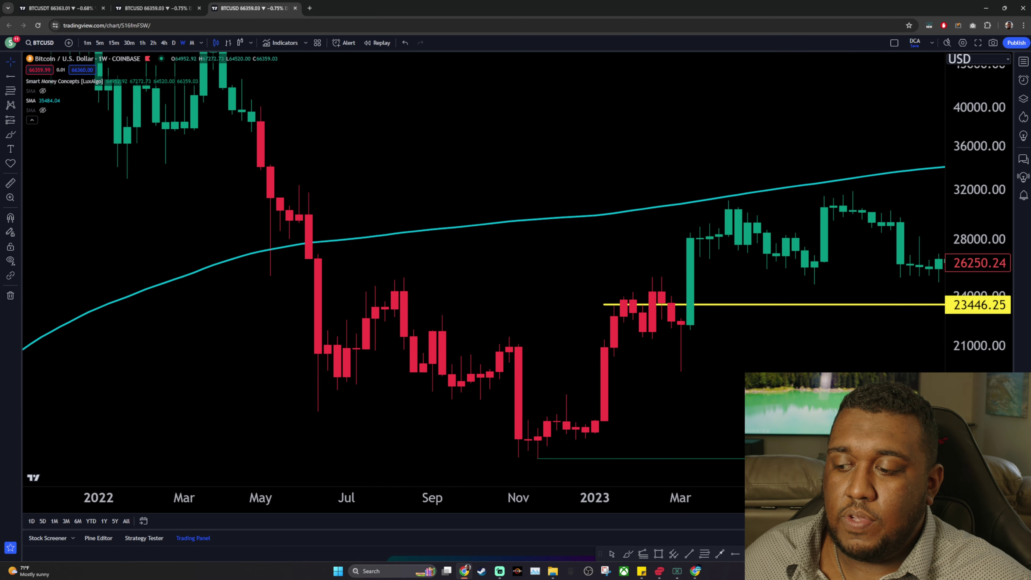
click(750, 554)
click(689, 281)
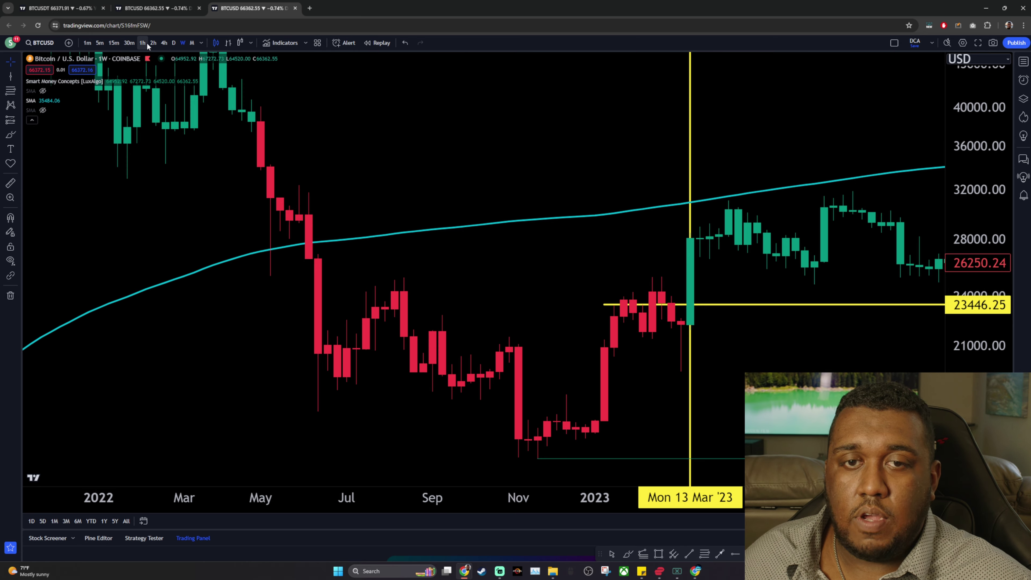
Switch the chart to the daily interval and examine the candles around the vertical line on 13 March 2023
click(173, 41)
scroll(600, 248, down, 2)
drag(345, 265, 754, 269)
scroll(753, 270, up, 4)
drag(548, 359, 789, 278)
scroll(789, 278, up, 4)
drag(487, 290, 662, 289)
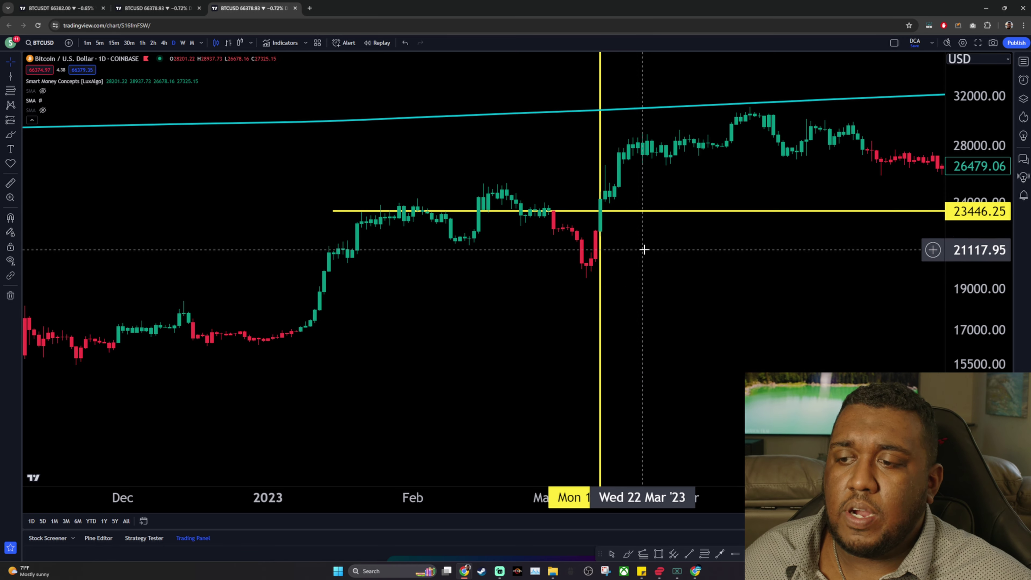
scroll(682, 281, up, 5)
drag(990, 341, 732, 334)
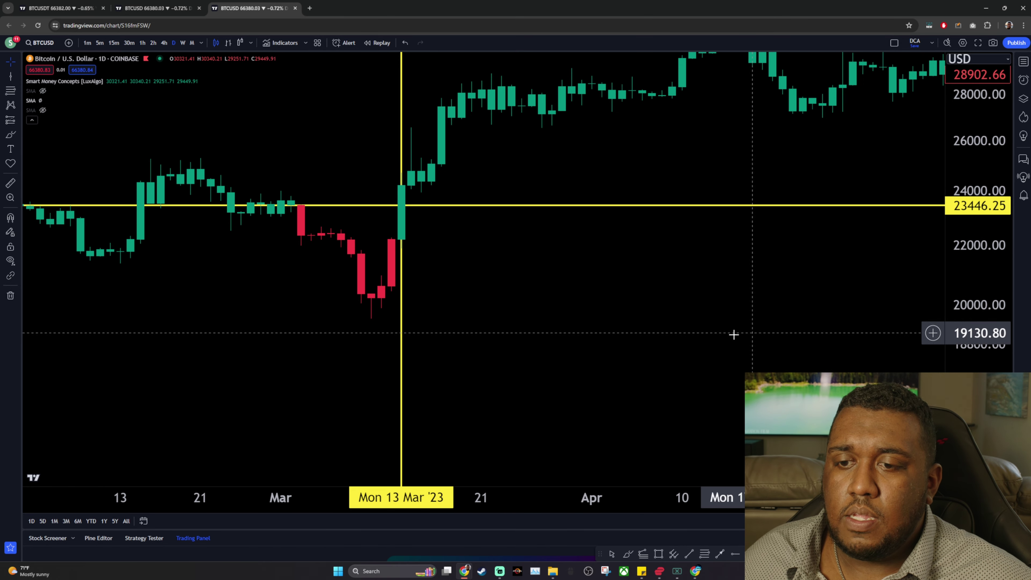
Clear all drawings from the daily chart and place a new vertical line on 13 March 2023
right_click(380, 113)
drag(508, 215, 543, 257)
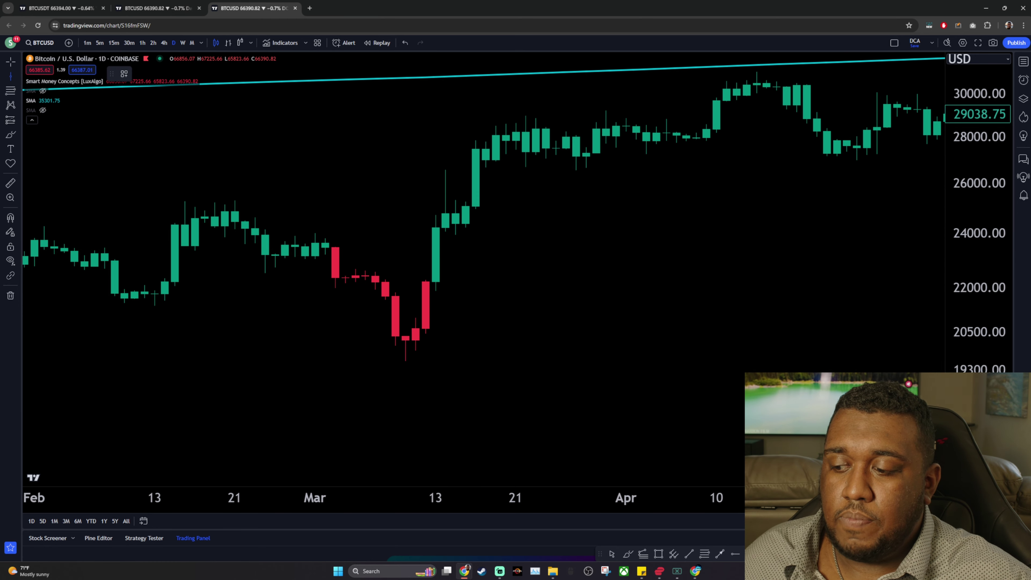
click(437, 248)
Add vertical lines on every Monday from 20 March through 1 May 2023 to mark the weekly buys
drag(547, 272, 471, 264)
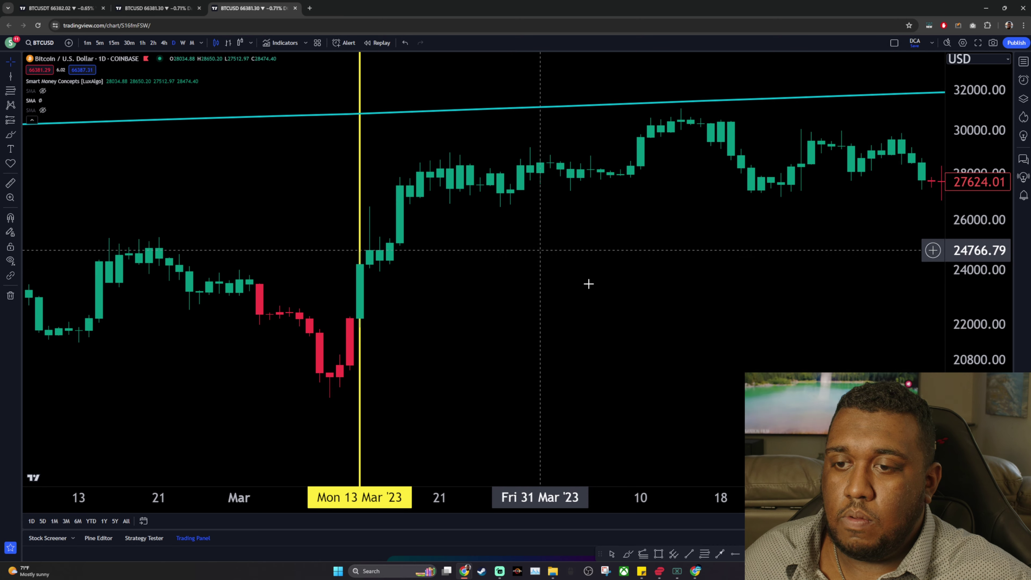
click(430, 269)
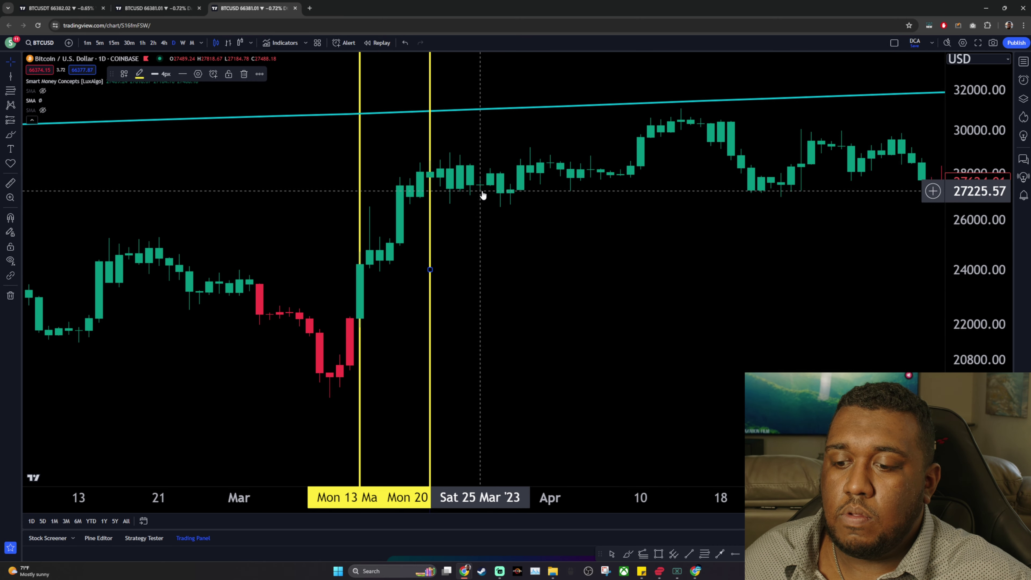
click(501, 197)
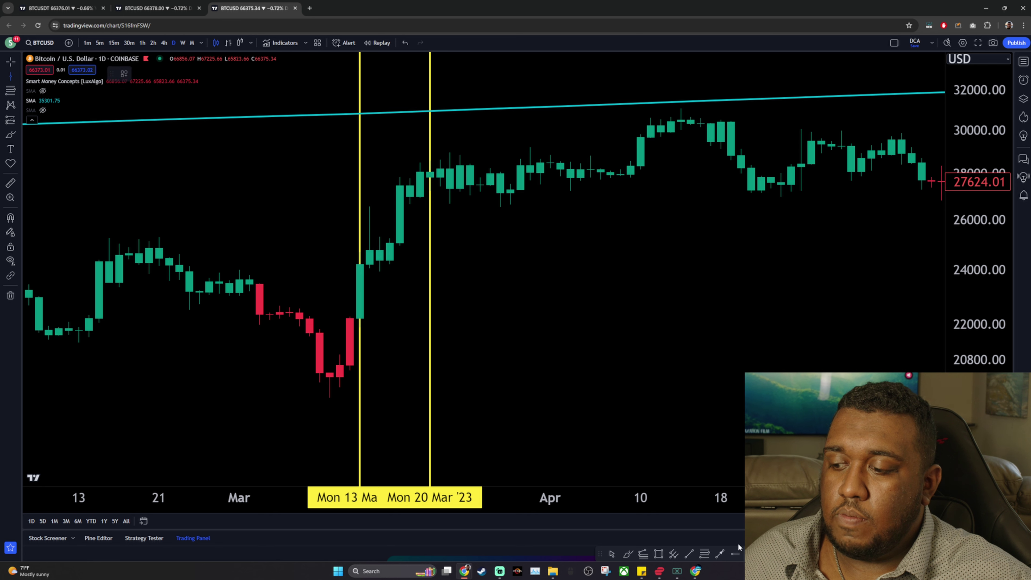
drag(601, 554, 461, 258)
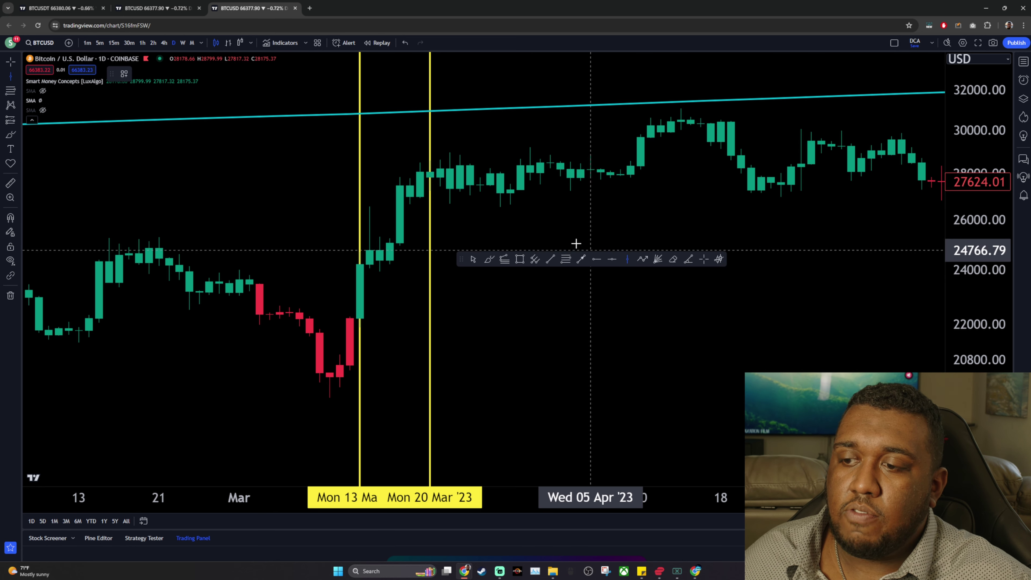
click(500, 175)
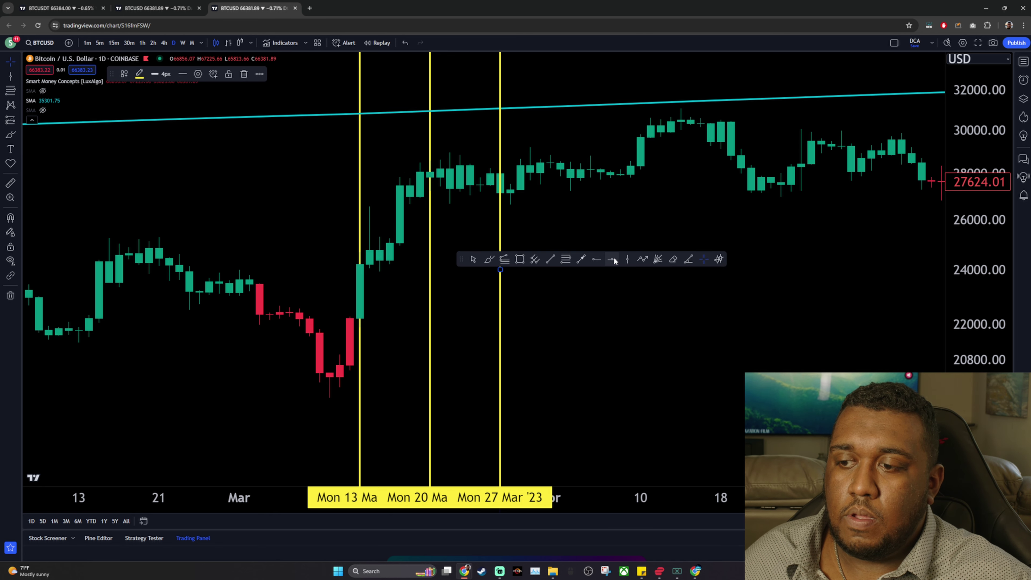
click(570, 178)
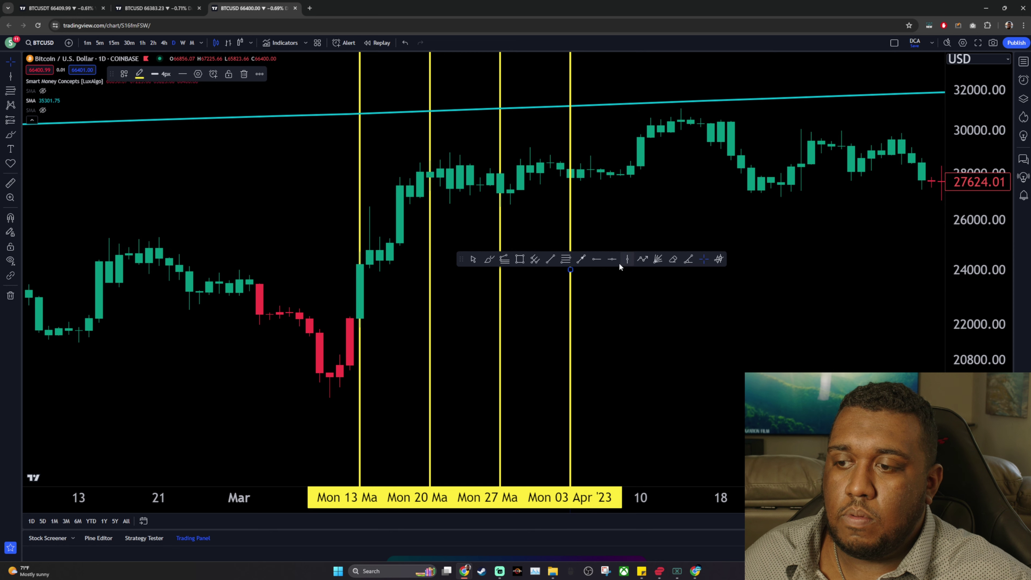
click(638, 180)
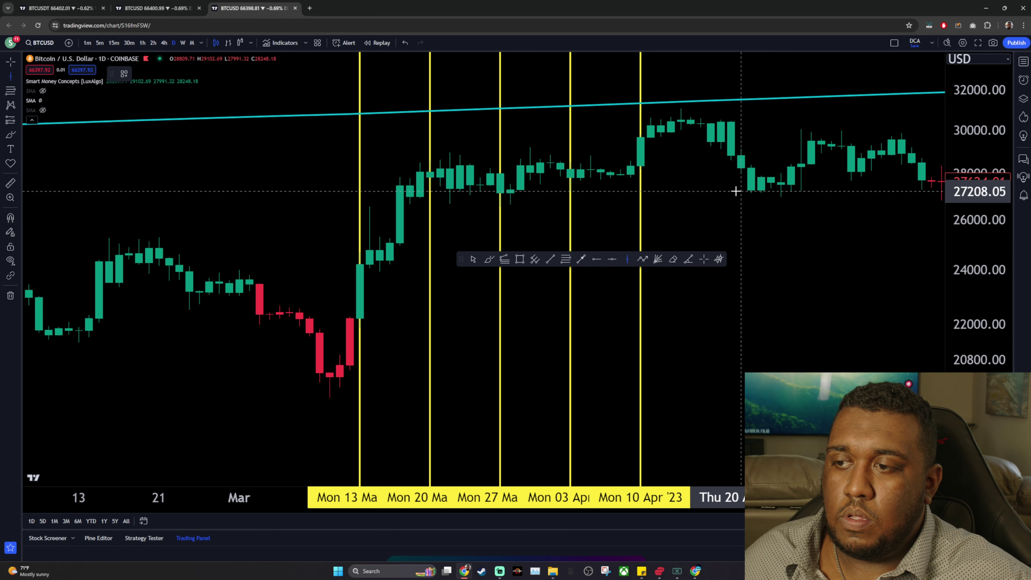
click(711, 181)
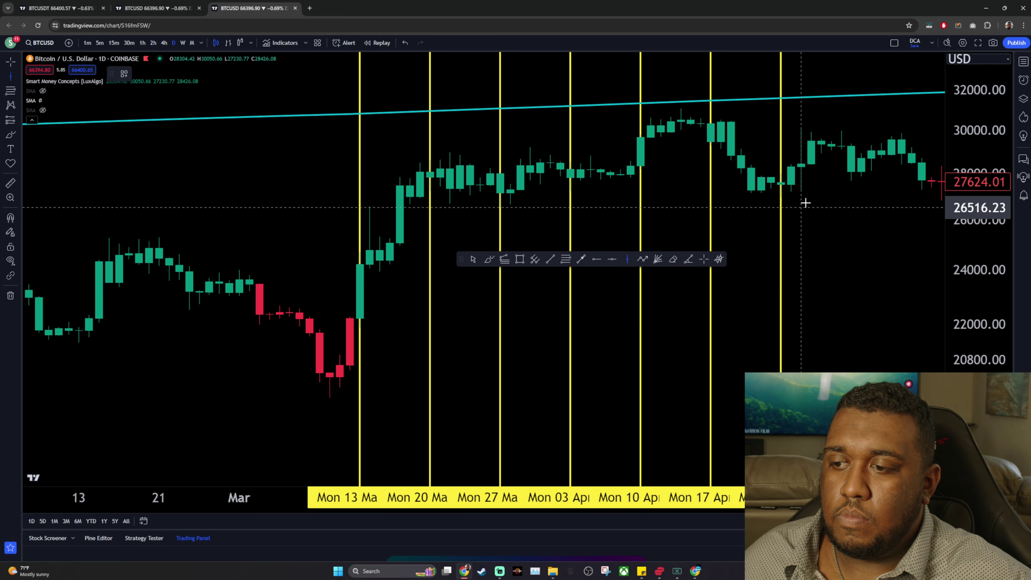
click(851, 184)
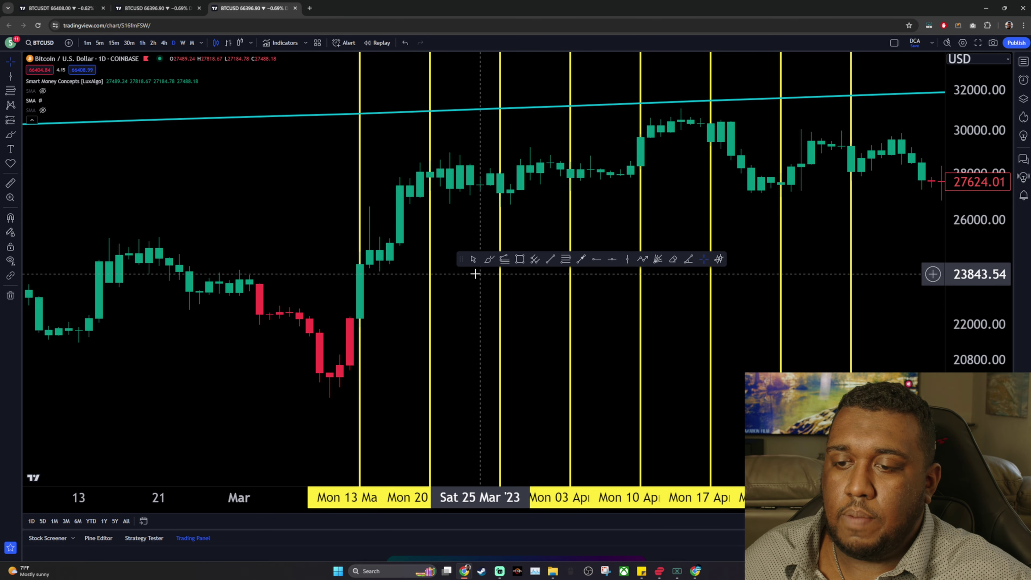
Move the floating drawing toolbar away from the marked weeks and review the daily candles through September 2023
mouse_move(460, 259)
mouse_down()
mouse_move(364, 455)
mouse_move(78, 444)
mouse_up()
scroll(684, 294, down, 10)
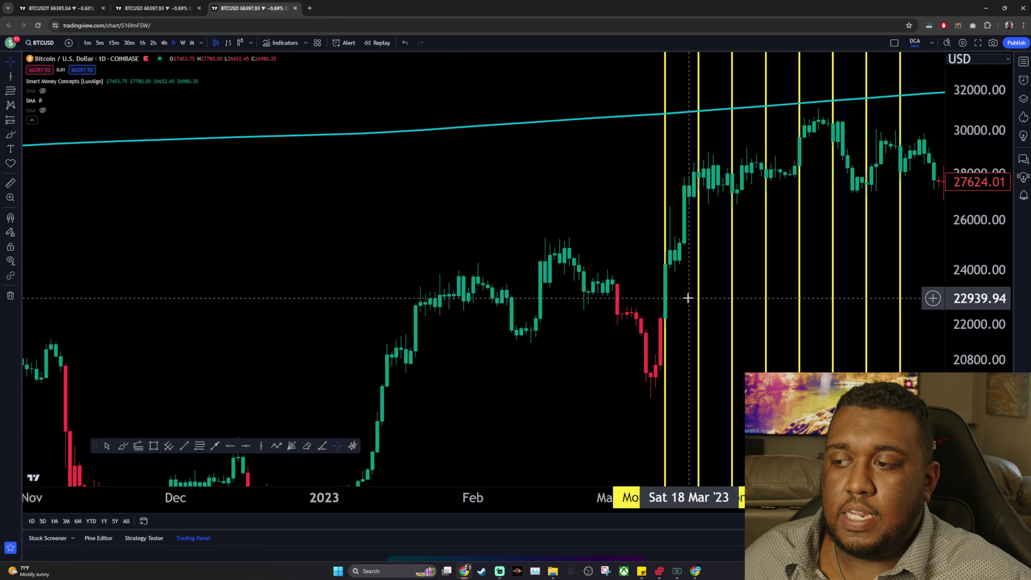
scroll(855, 322, up, 5)
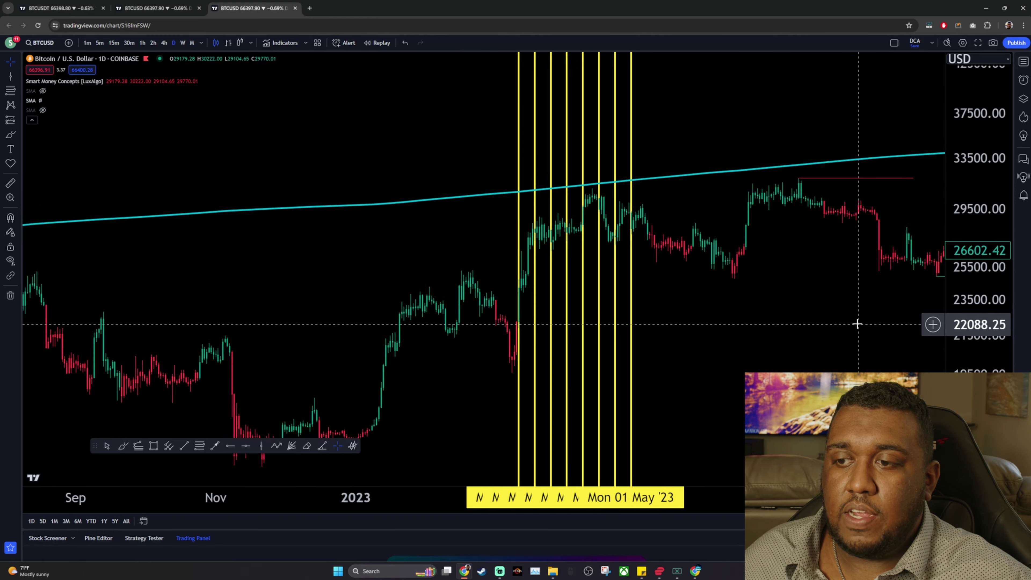
drag(974, 325, 974, 159)
drag(836, 312, 750, 323)
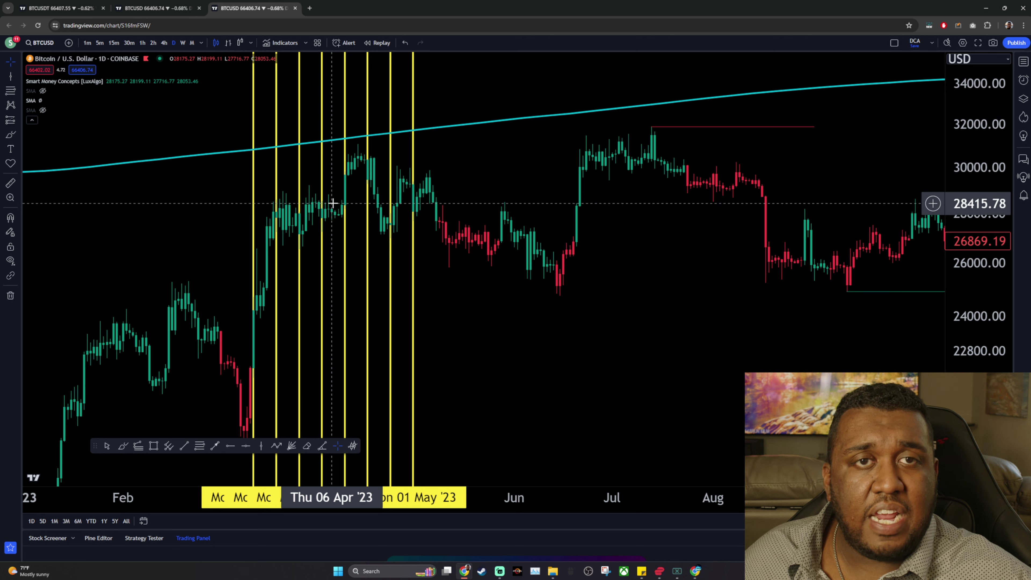
Remove all the weekly vertical lines from the chart
right_click(512, 264)
click(573, 435)
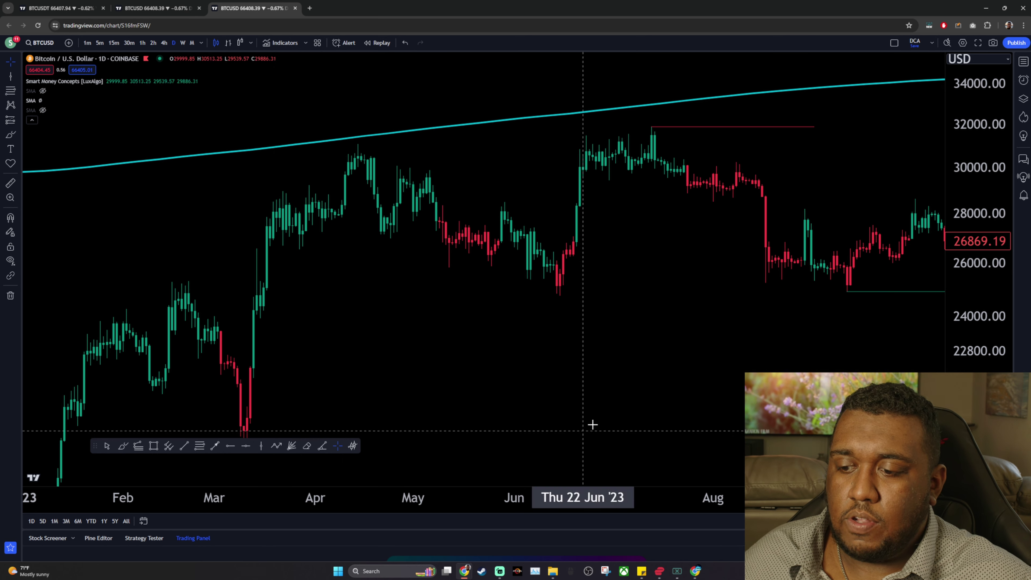
Draw a horizontal ray from 13 March 2023 at 28,501.61 to mark the average entry price
click(230, 446)
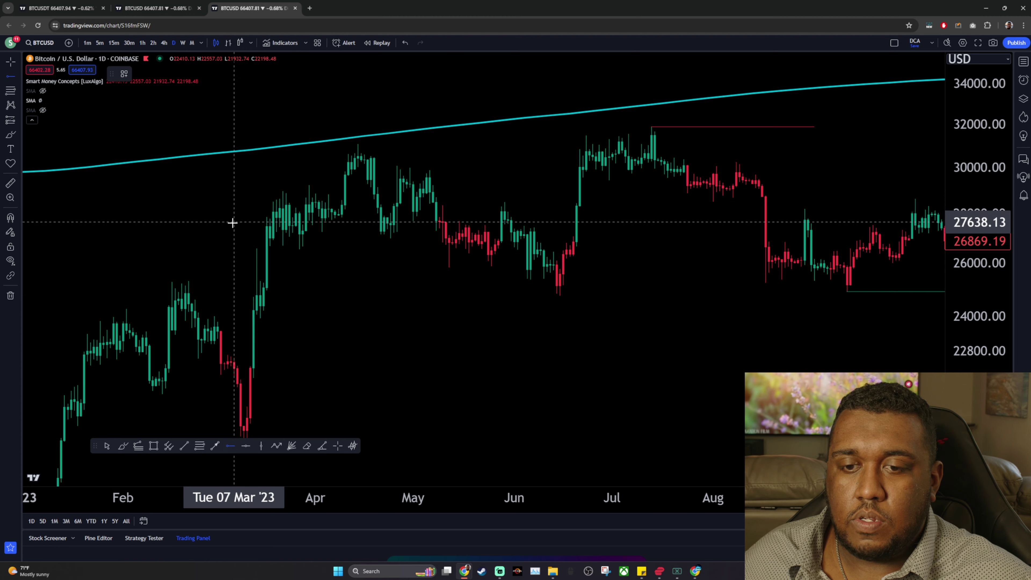
click(252, 201)
scroll(504, 292, down, 3)
scroll(485, 293, up, 3)
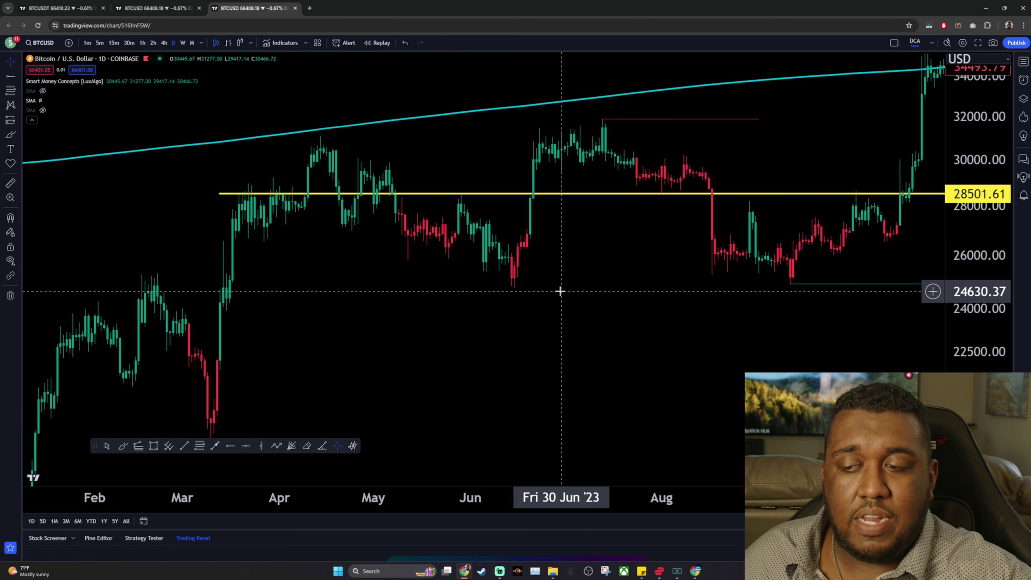
Measure the price and time range from 14 March 2023 at about 24,638 to 10 June 2023 at about 26,563
scroll(656, 304, down, 2)
scroll(656, 304, up, 5)
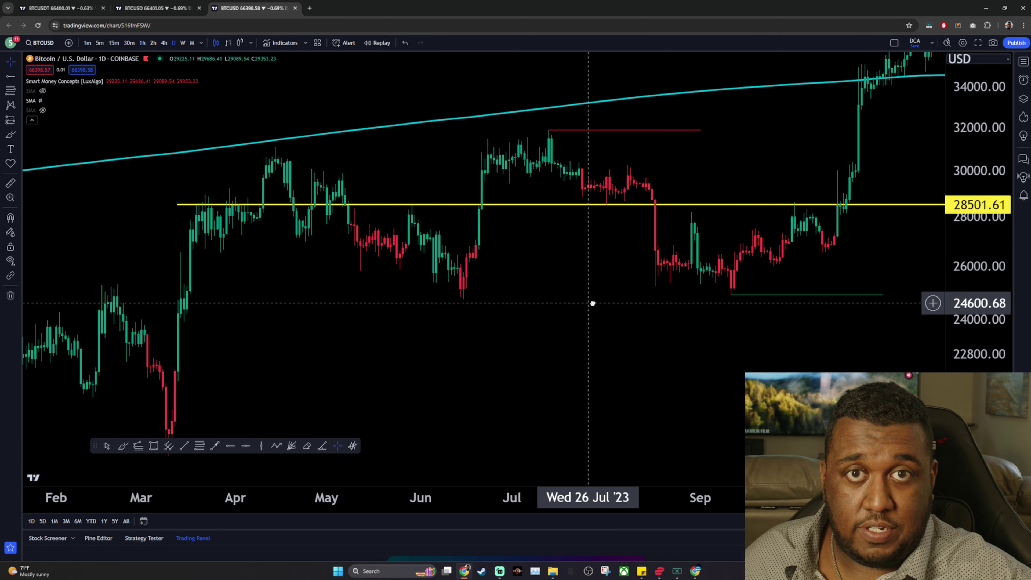
drag(639, 306, 571, 322)
scroll(650, 319, down, 1)
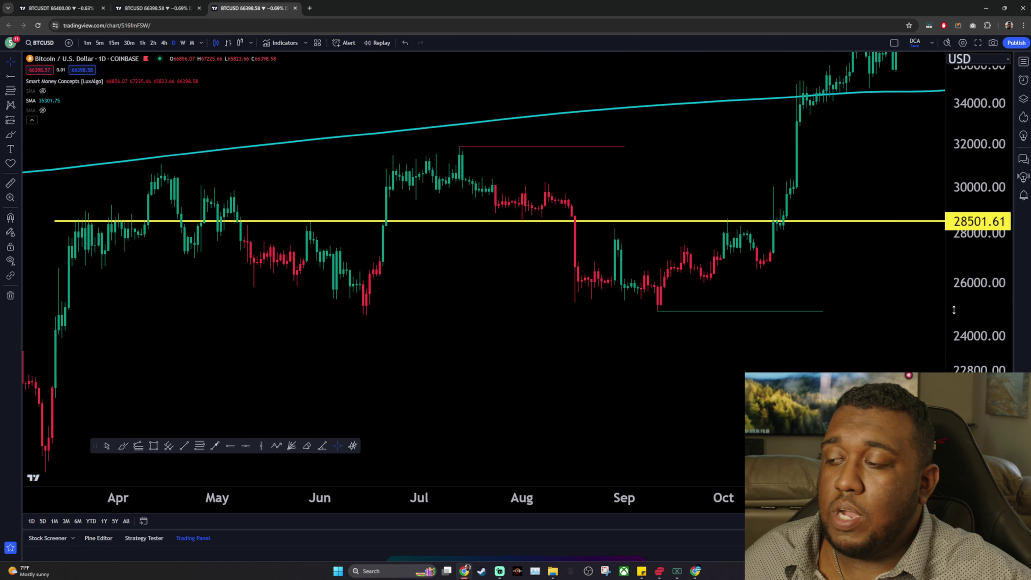
drag(976, 328, 970, 246)
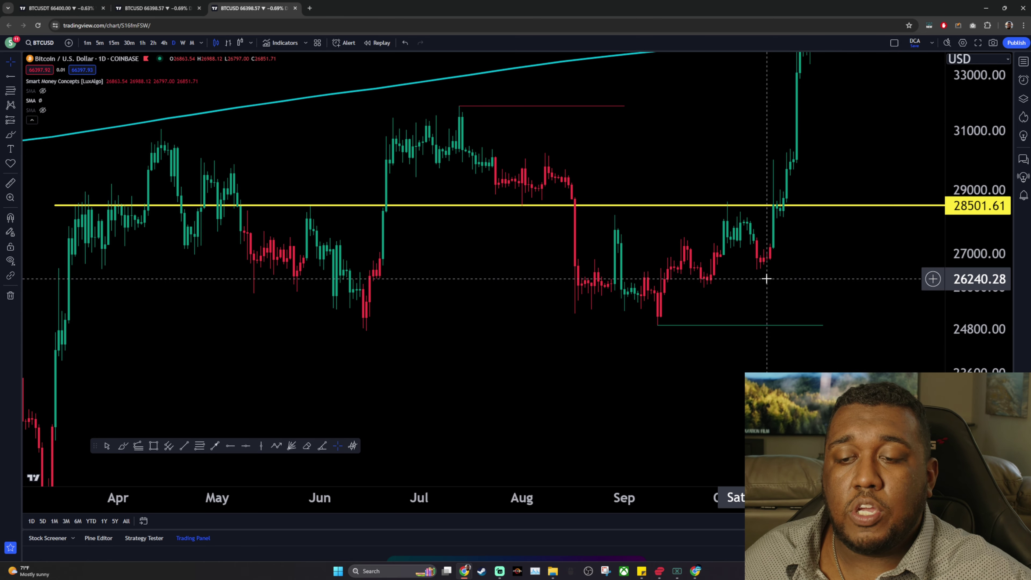
drag(522, 311, 565, 301)
drag(131, 241, 215, 219)
click(11, 183)
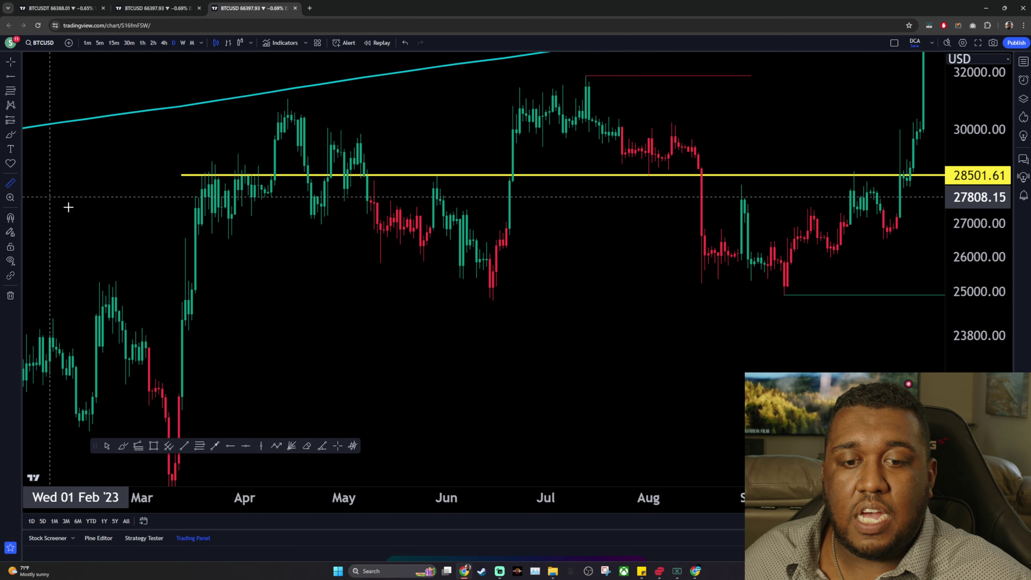
click(185, 304)
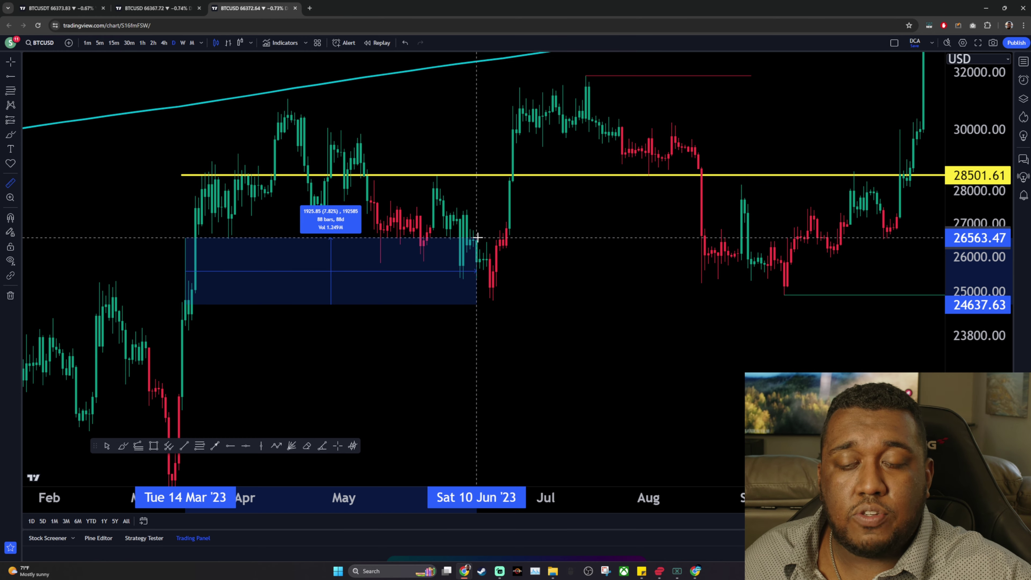
Measure the rise from 22 May 2023 at about 26,822 to 18 October 2023 at about 35,594, and clear the measurement
scroll(640, 276, down, 10)
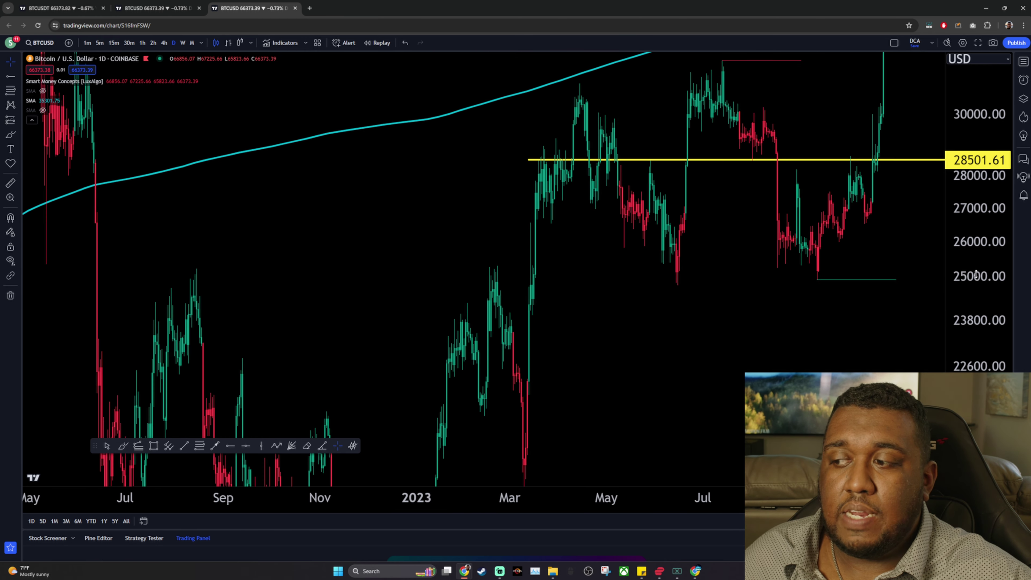
drag(818, 337, 647, 345)
scroll(647, 346, up, 2)
drag(440, 304, 445, 312)
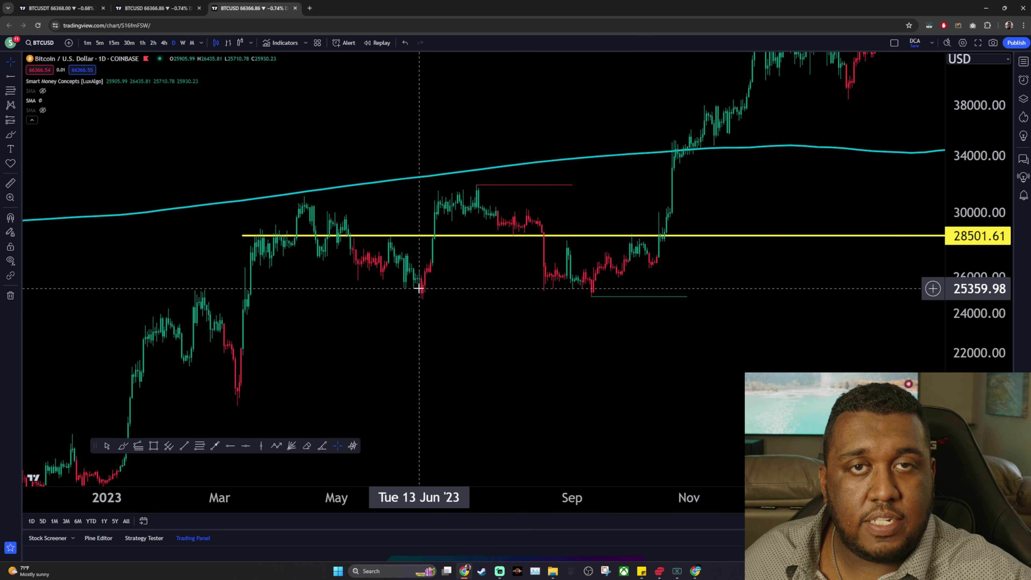
click(14, 183)
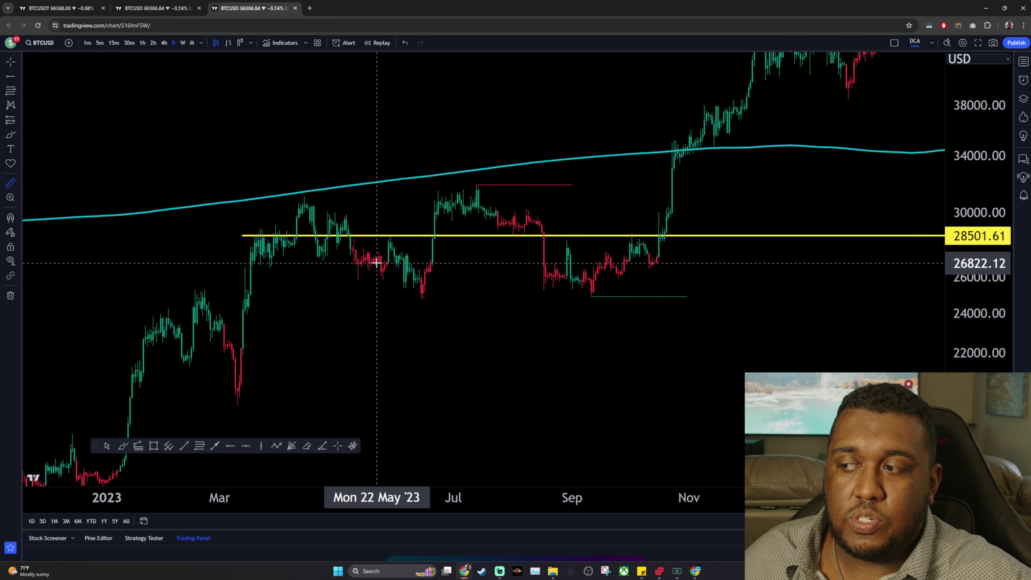
click(376, 263)
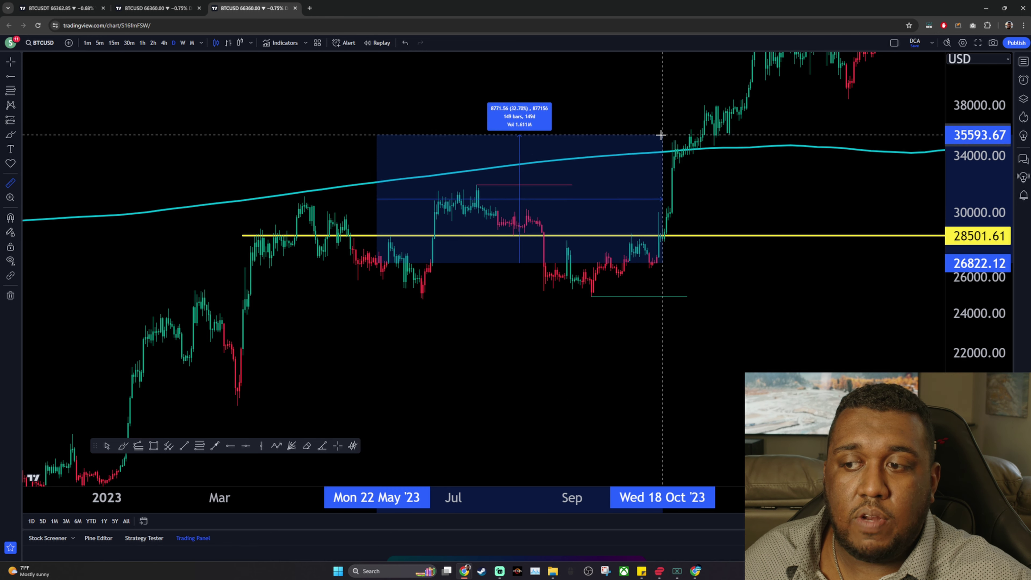
key(Escape)
click(659, 239)
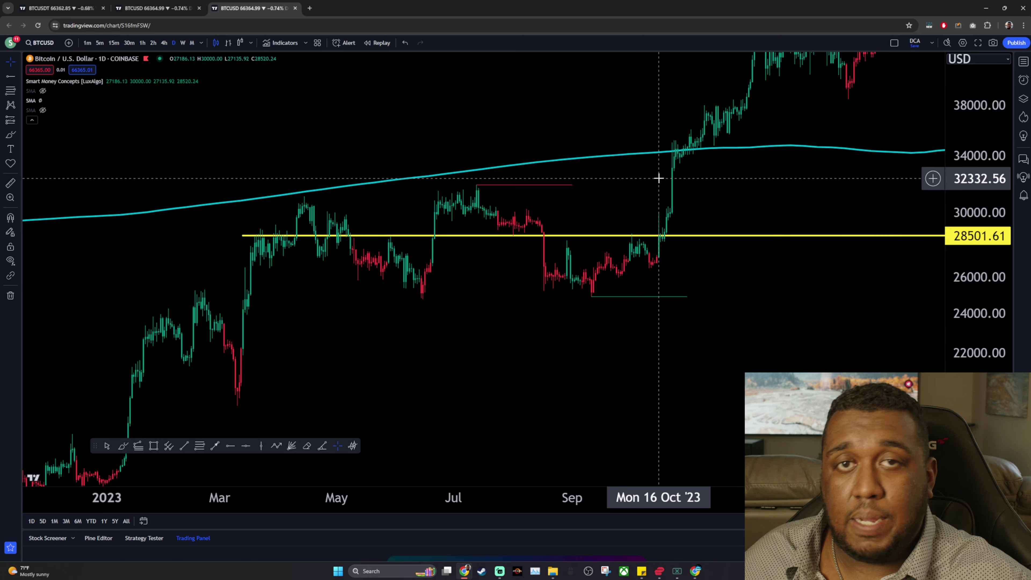
Measure the gain from 28 May 2023 at about 26,942 to the moving-average crossing on 24 October 2023 at about 34,250
drag(721, 182, 730, 227)
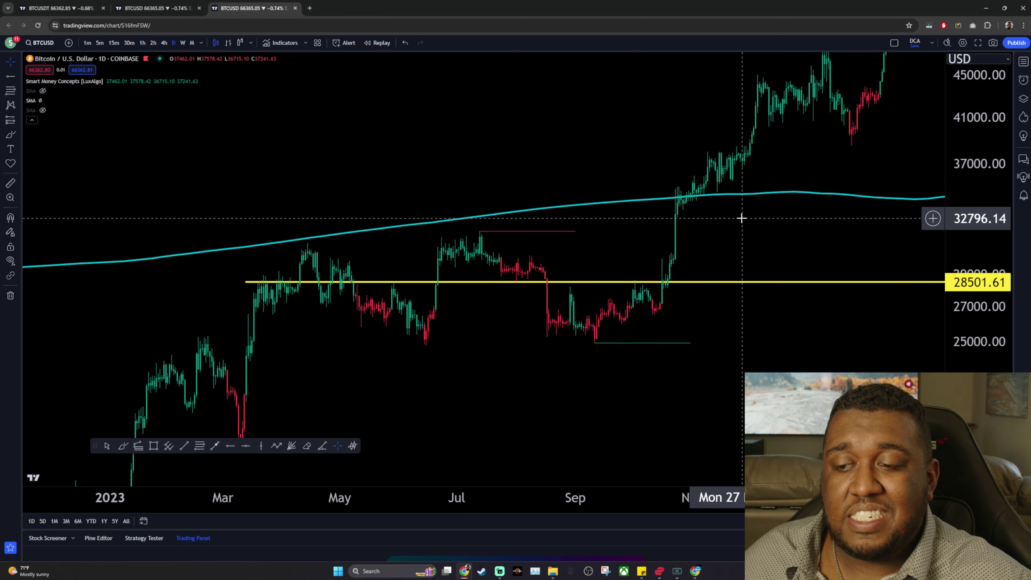
drag(952, 350, 950, 274)
drag(699, 244, 756, 219)
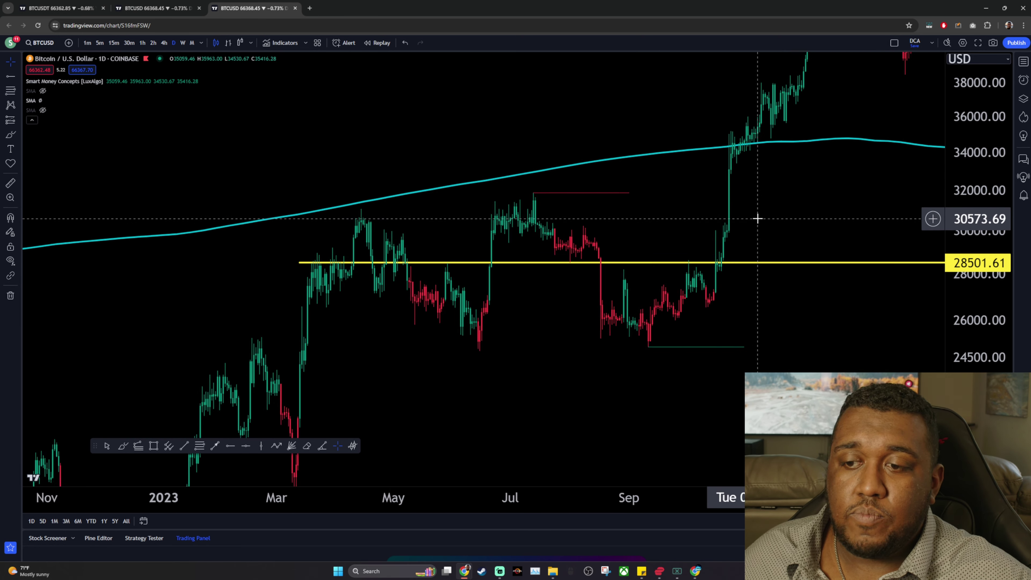
scroll(686, 239, up, 3)
drag(735, 90, 572, 237)
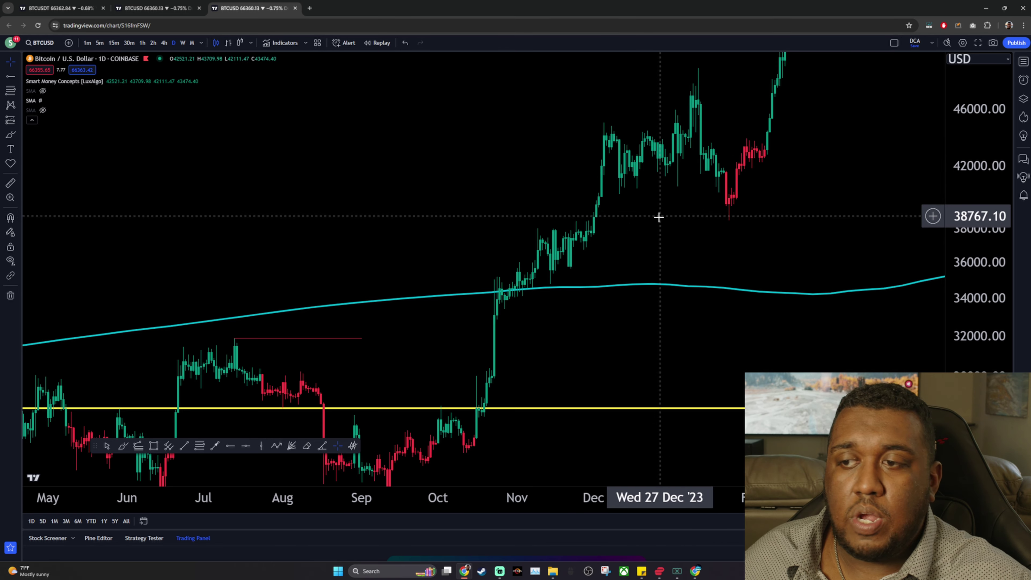
drag(562, 275, 707, 174)
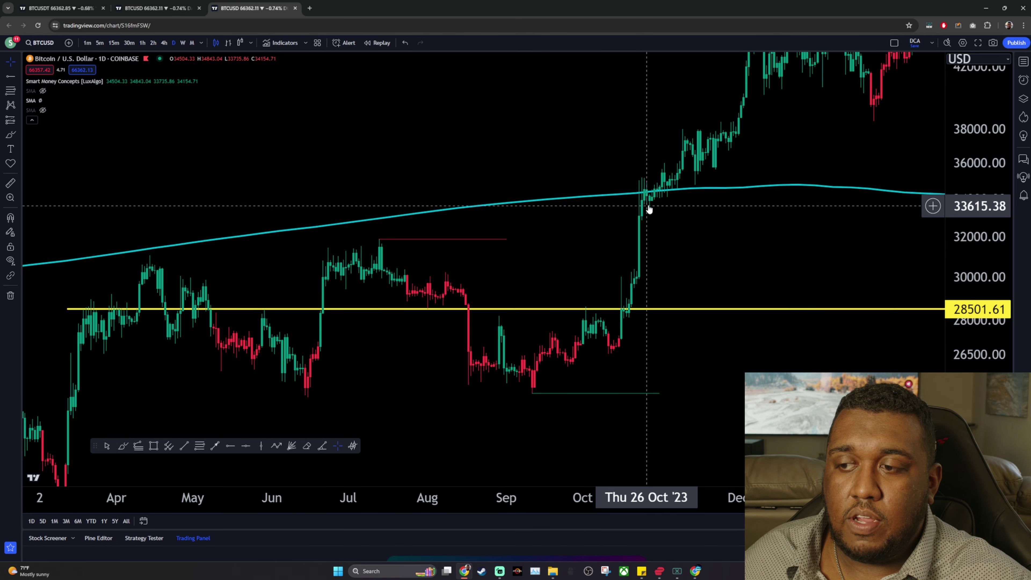
scroll(646, 203, left, 3)
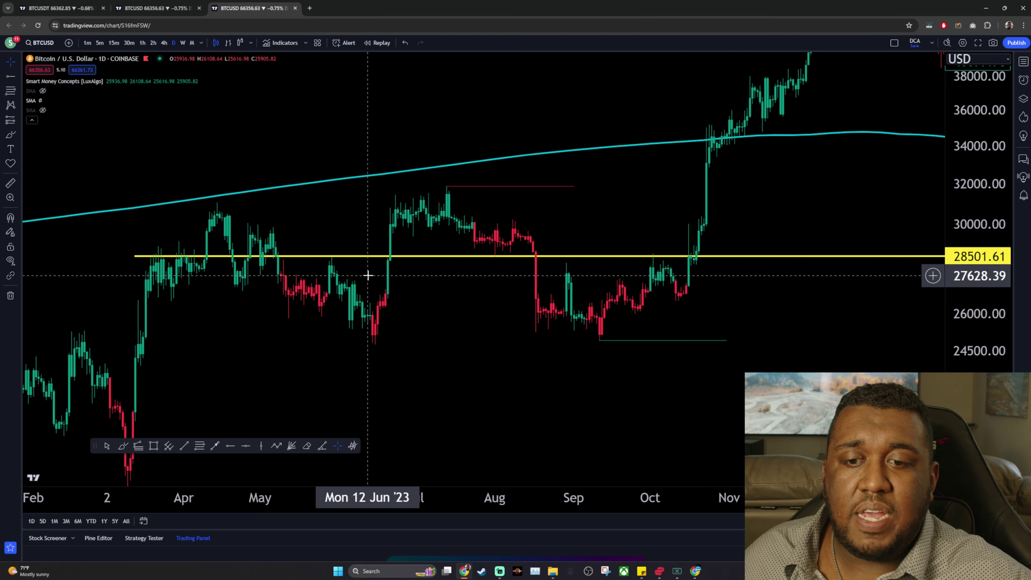
click(10, 183)
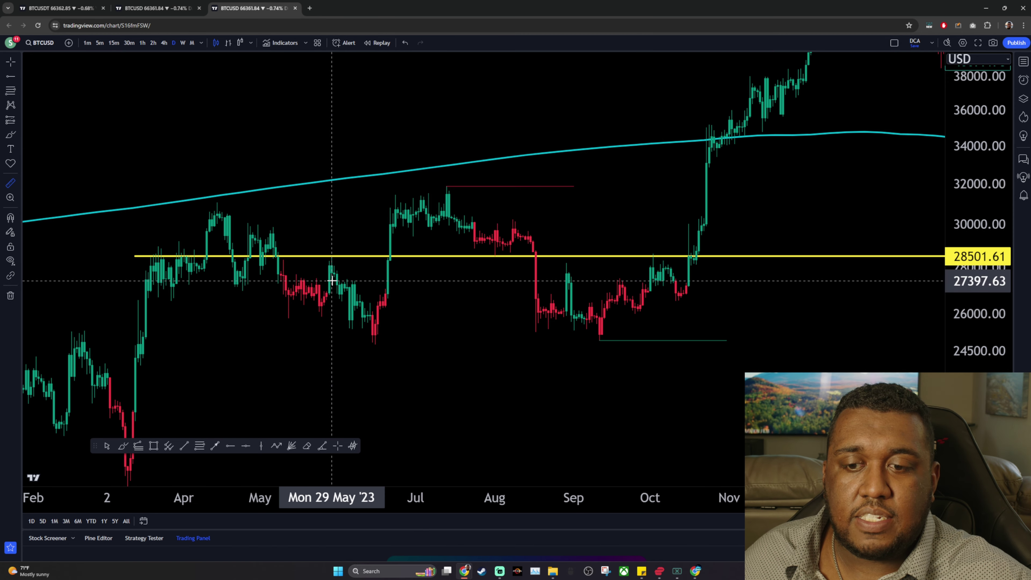
click(329, 291)
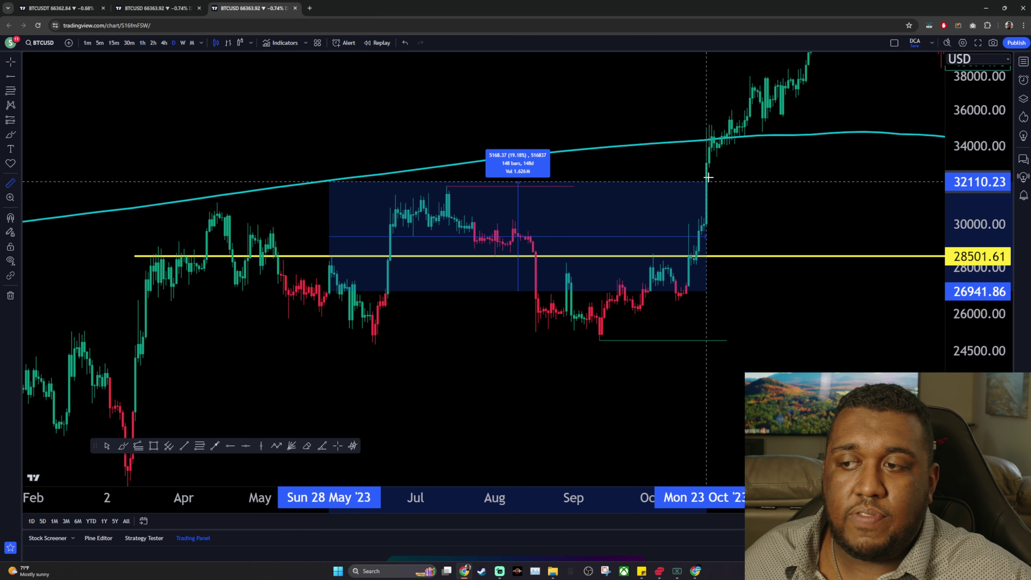
click(709, 141)
Examine the 2023 daily candles around the average entry line, from the March buys through the late-October breakout
scroll(836, 187, down, 5)
drag(985, 168, 985, 284)
drag(850, 329, 673, 357)
scroll(771, 280, down, 2)
drag(780, 271, 690, 260)
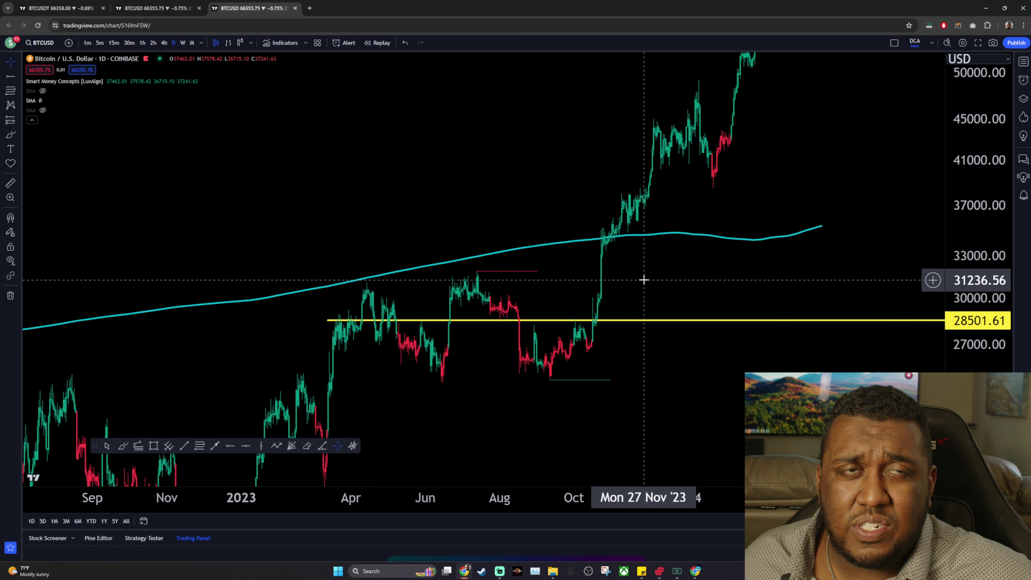
scroll(683, 271, down, 2)
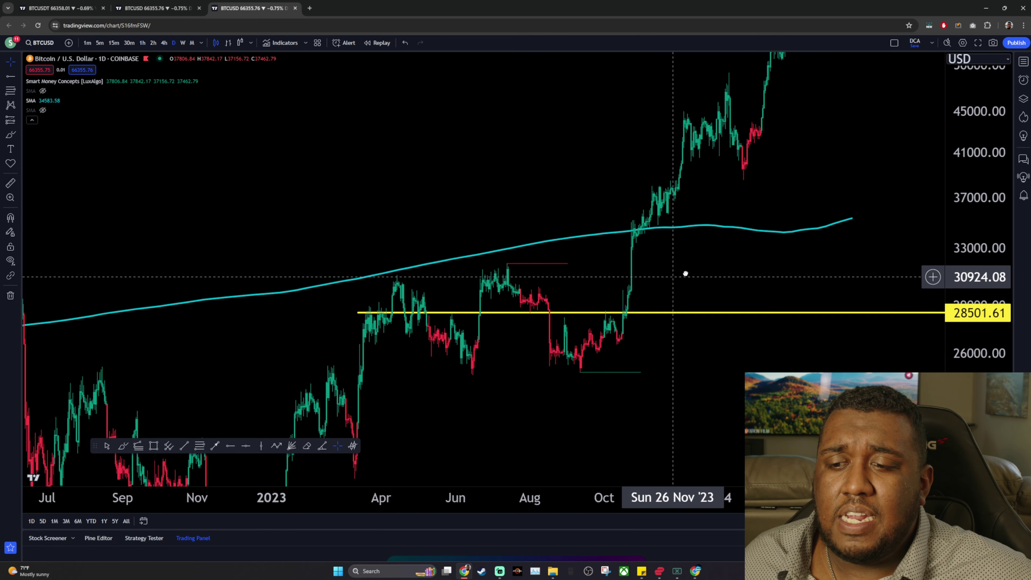
scroll(729, 258, up, 5)
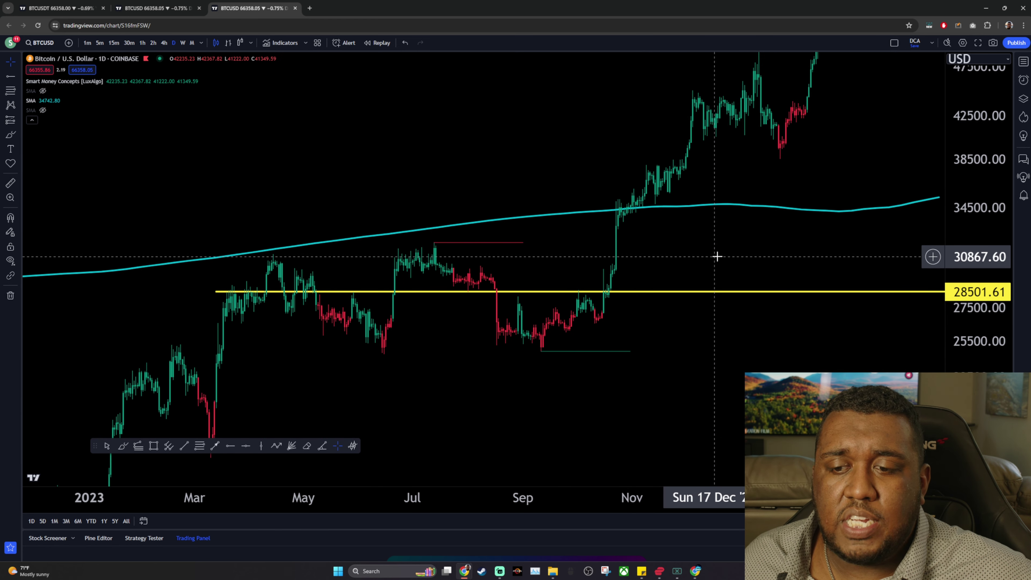
drag(717, 256, 754, 252)
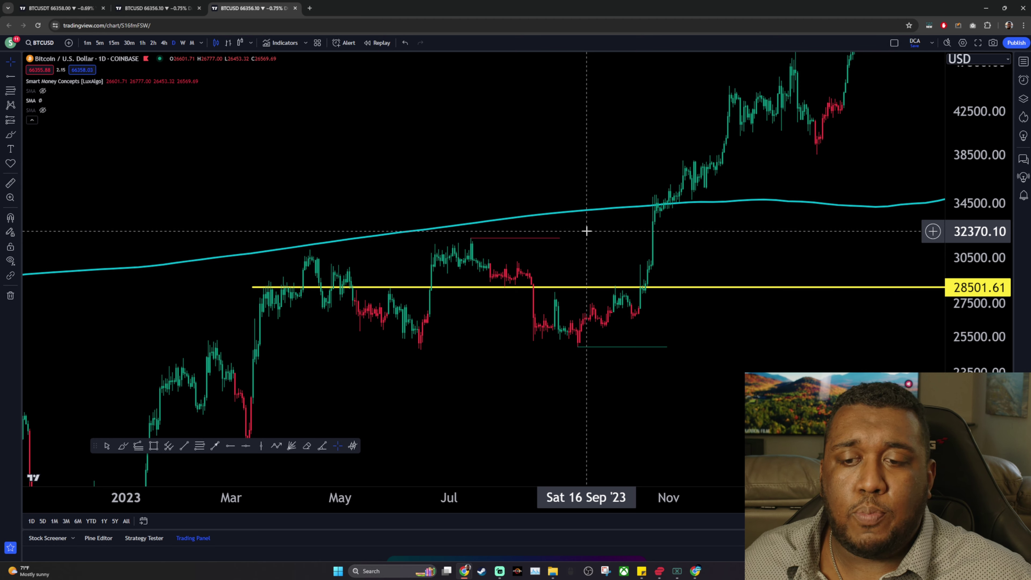
drag(389, 380, 472, 320)
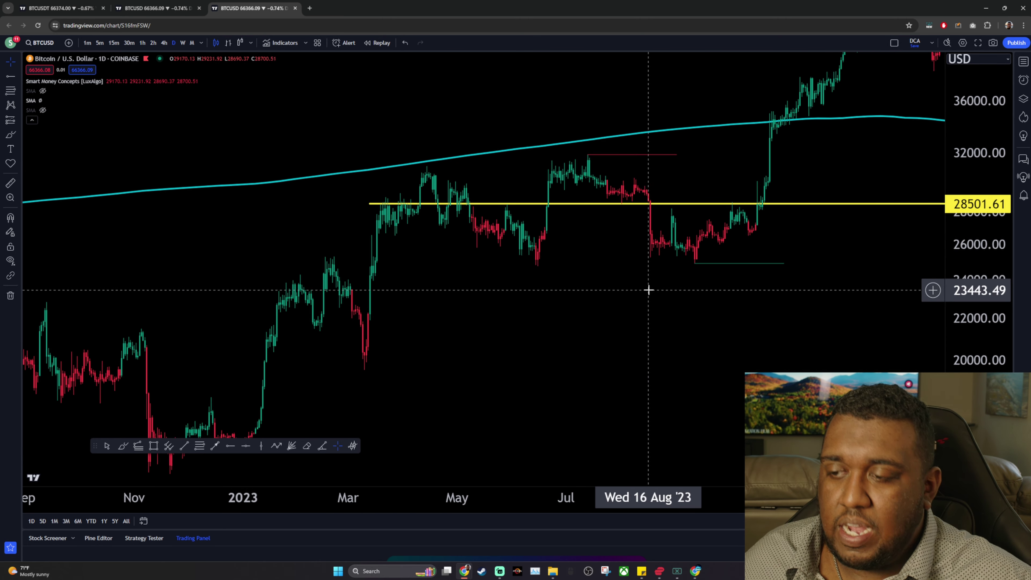
scroll(679, 368, up, 5)
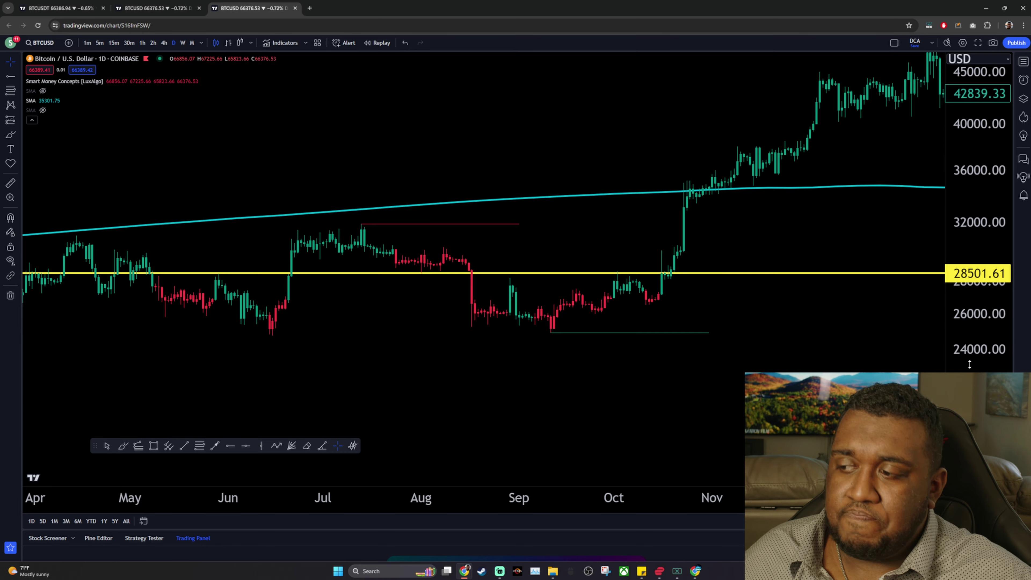
Measure the rally from 14 November 2023 at about 34,547 to 5 December 2023 at about 45,044, and clear the measurement
drag(970, 364, 968, 252)
scroll(861, 233, down, 3)
drag(867, 209, 613, 292)
scroll(690, 221, down, 3)
drag(803, 183, 808, 304)
scroll(807, 305, up, 7)
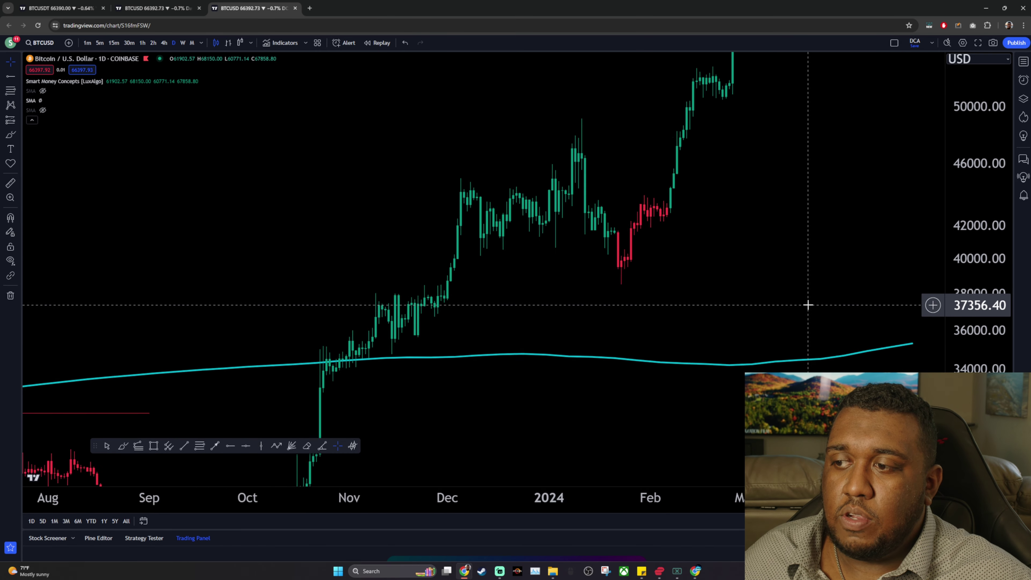
scroll(808, 305, up, 5)
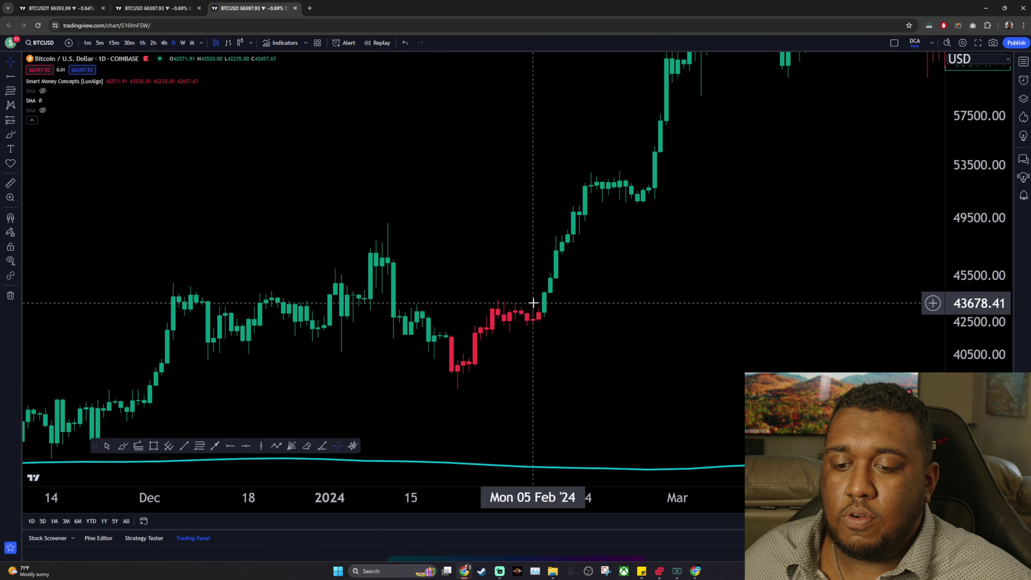
drag(429, 294, 556, 235)
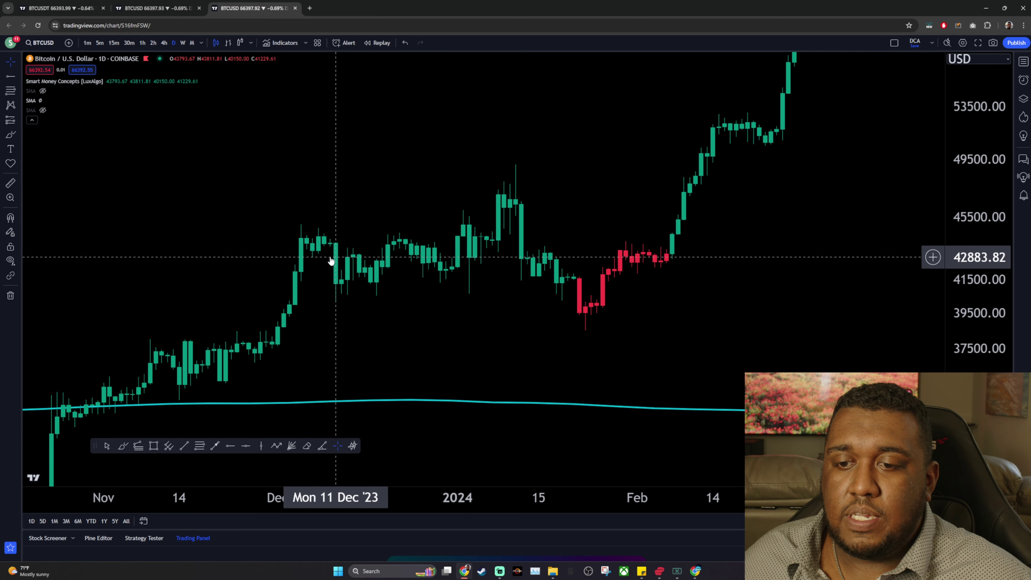
scroll(313, 268, left, 5)
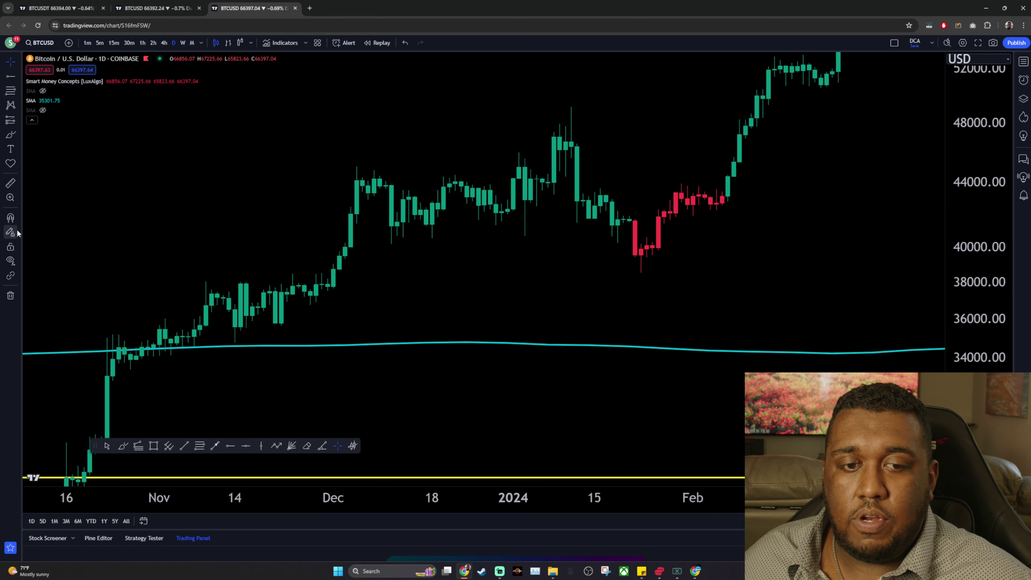
click(235, 346)
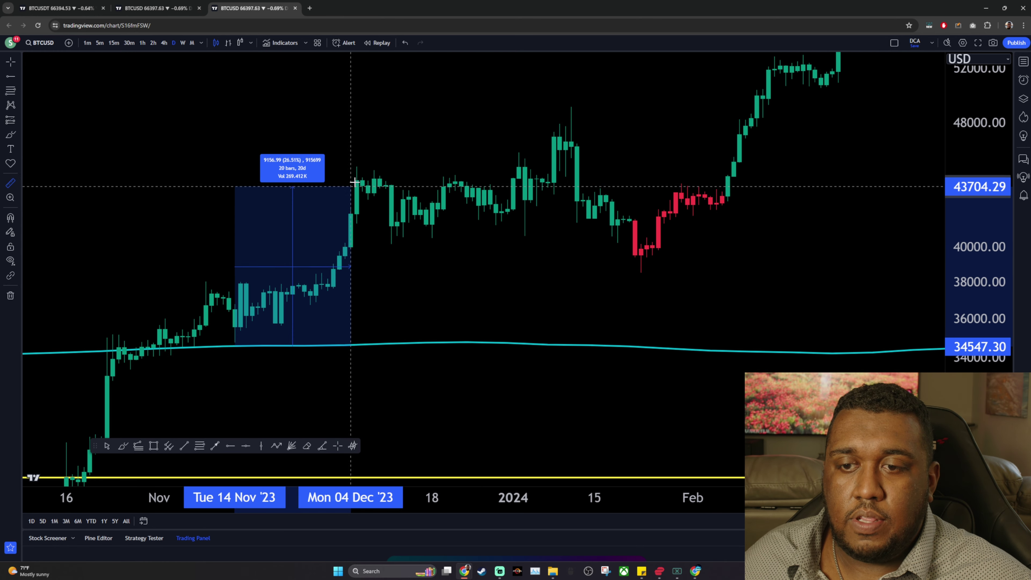
click(355, 166)
click(356, 165)
Review the daily trend colours from December 2023 through April 2024, including the red stretch before February's rally
drag(363, 193, 326, 207)
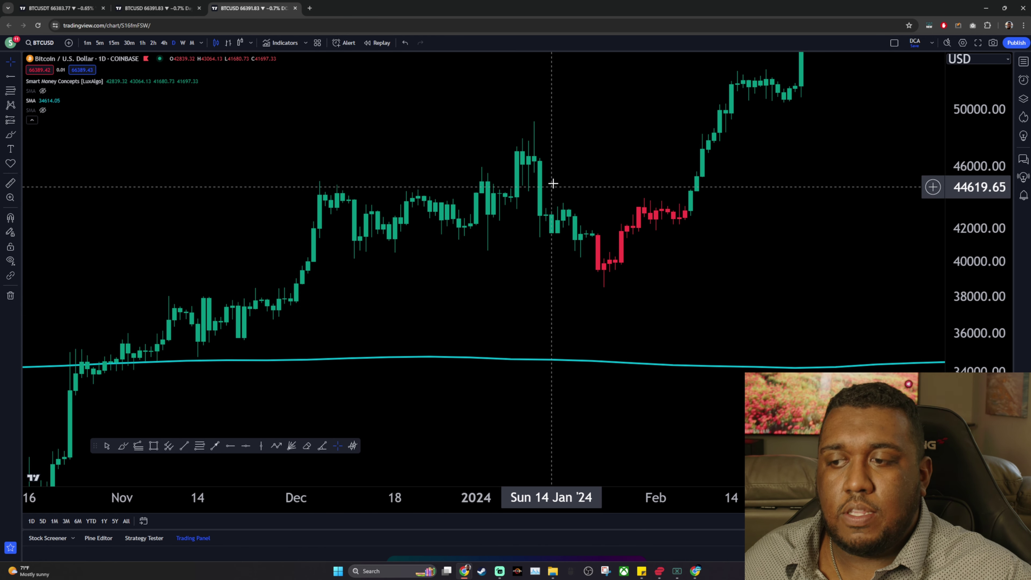
drag(734, 194, 504, 292)
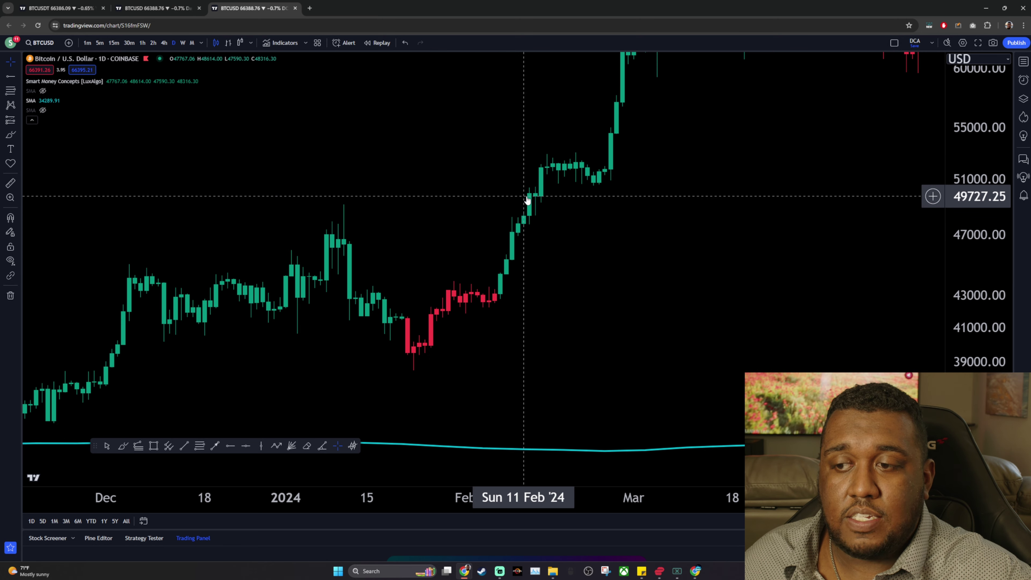
scroll(783, 232, down, 4)
drag(969, 215, 958, 301)
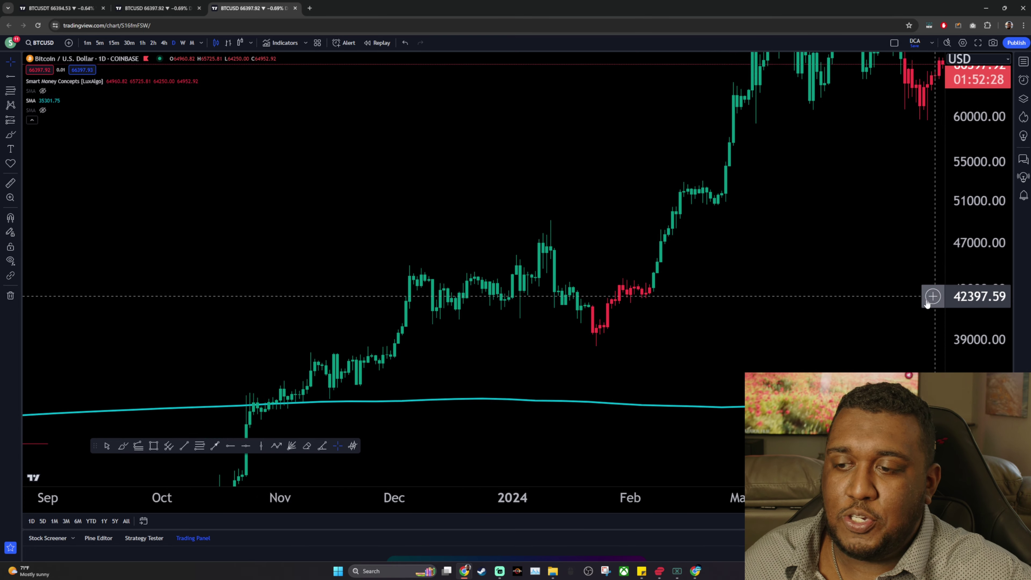
drag(726, 250, 521, 331)
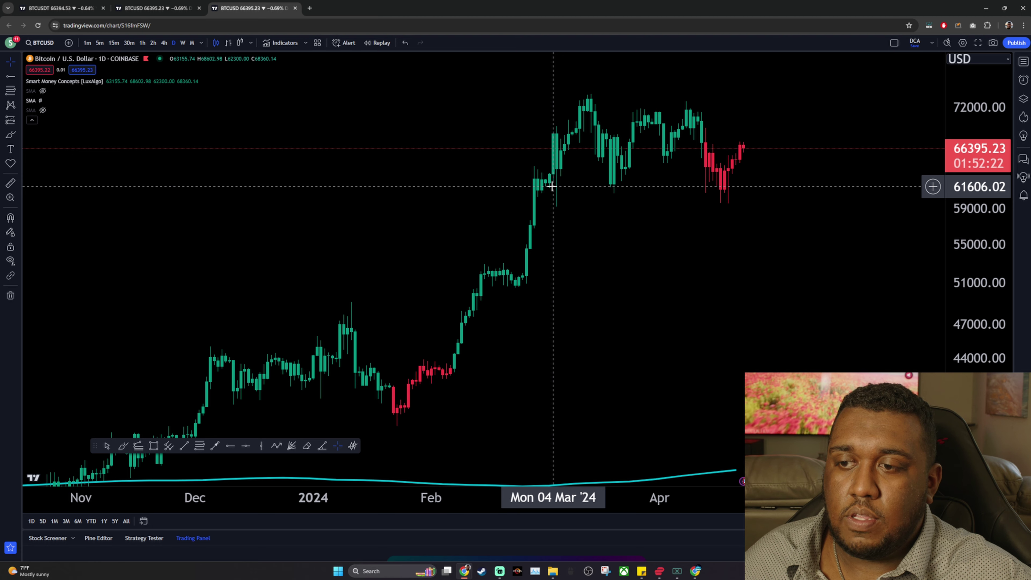
drag(560, 189, 587, 154)
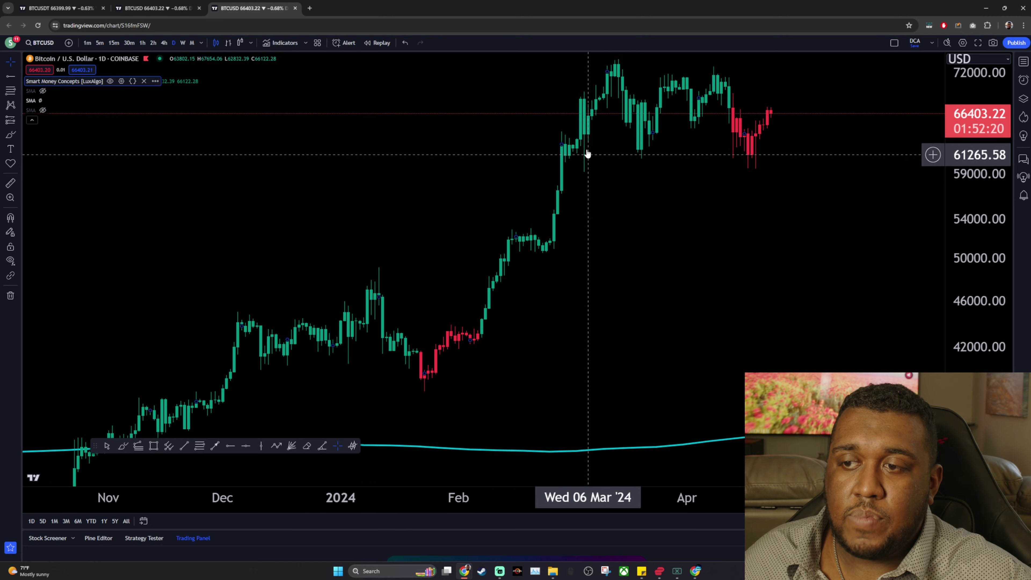
Examine the daily Bitcoin candles from the January 2024 red stretch through the March rally to the mid-April red candles
drag(578, 106, 529, 156)
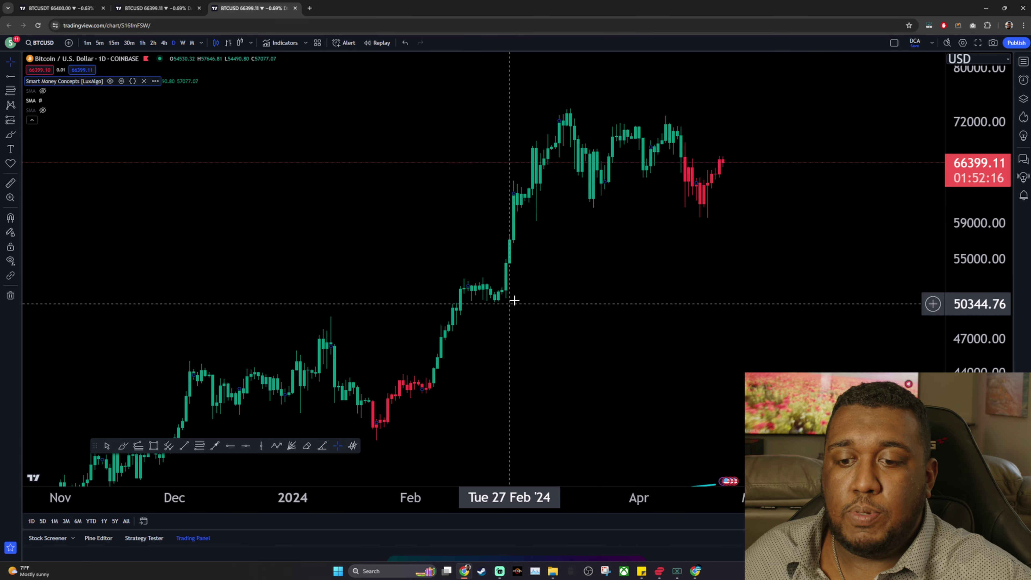
drag(513, 302, 560, 234)
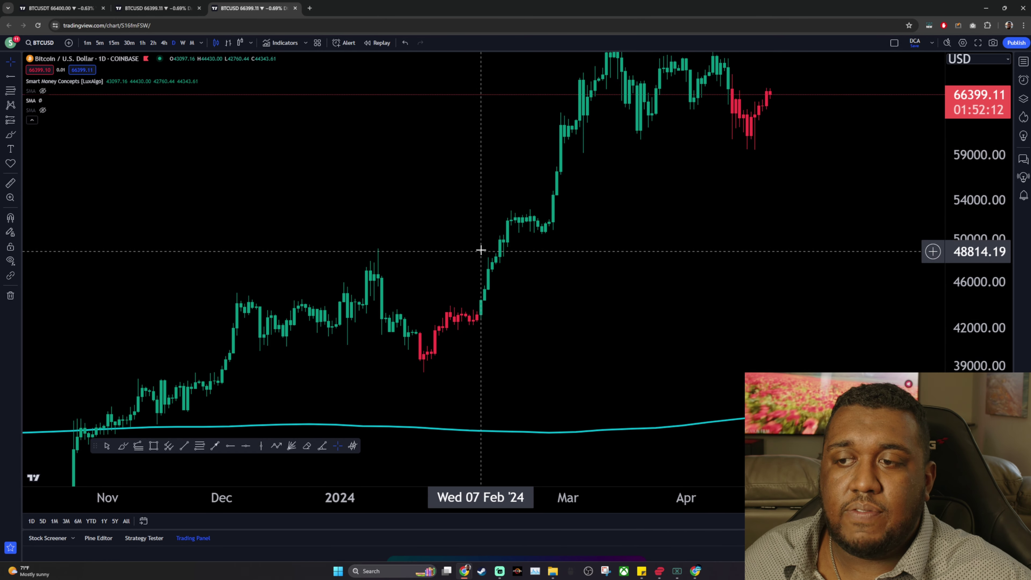
drag(515, 222, 499, 250)
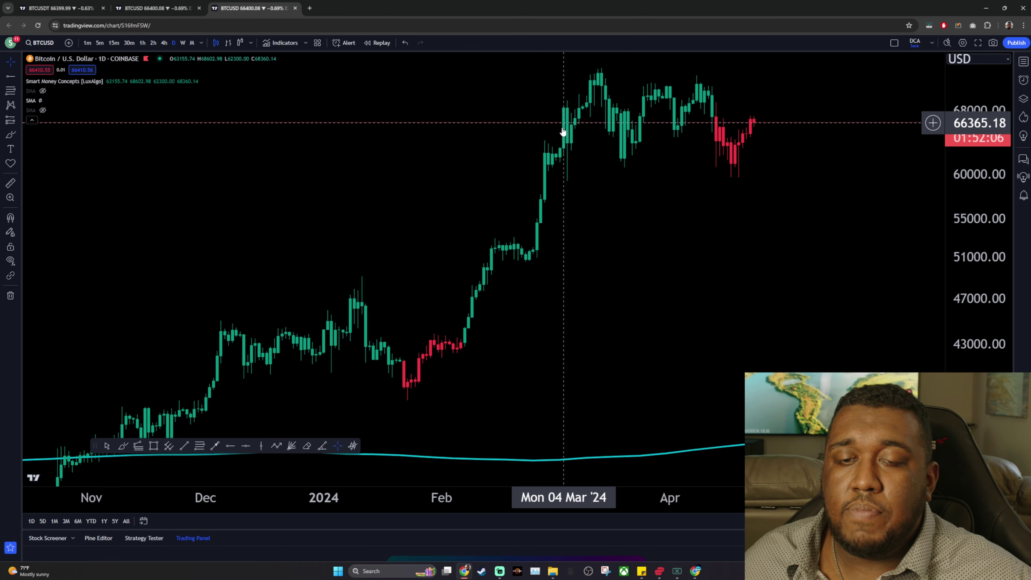
scroll(525, 219, down, 6)
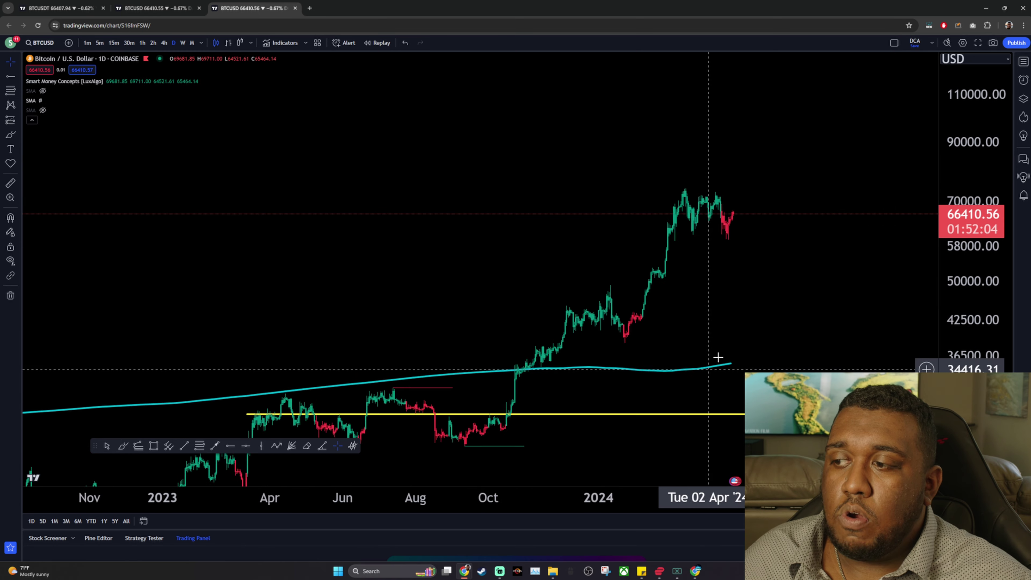
scroll(718, 357, up, 5)
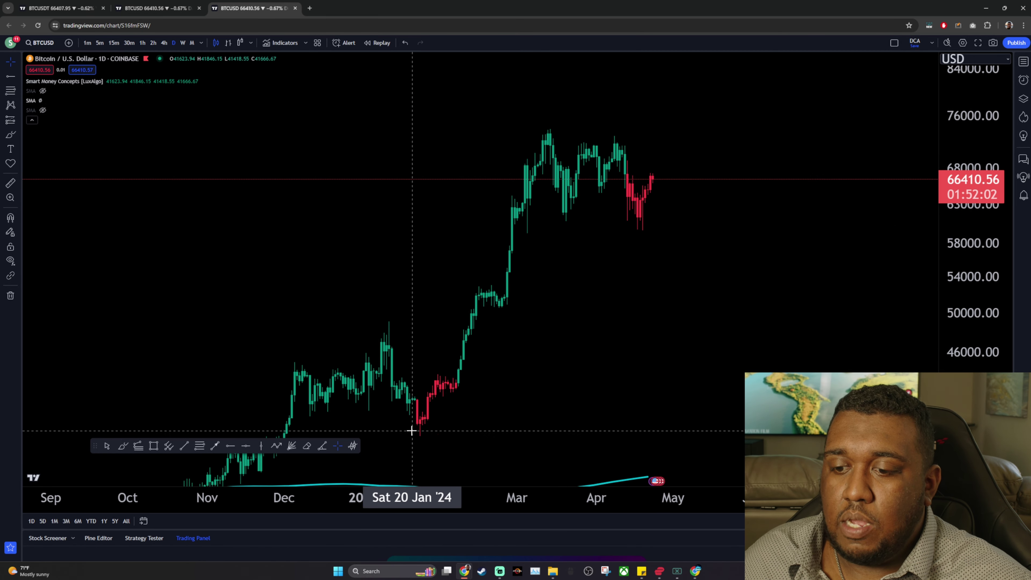
scroll(559, 260, up, 6)
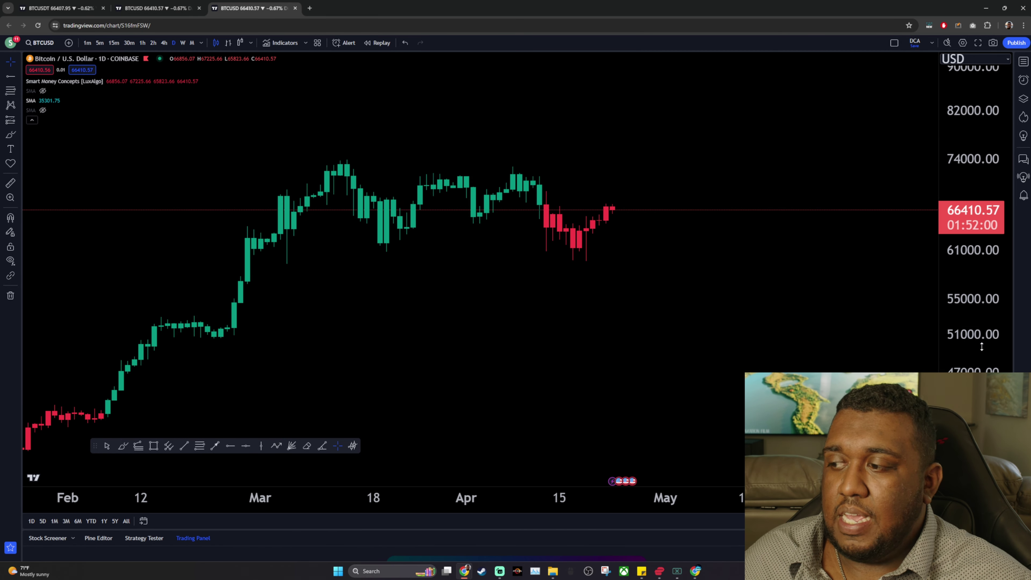
scroll(743, 292, up, 3)
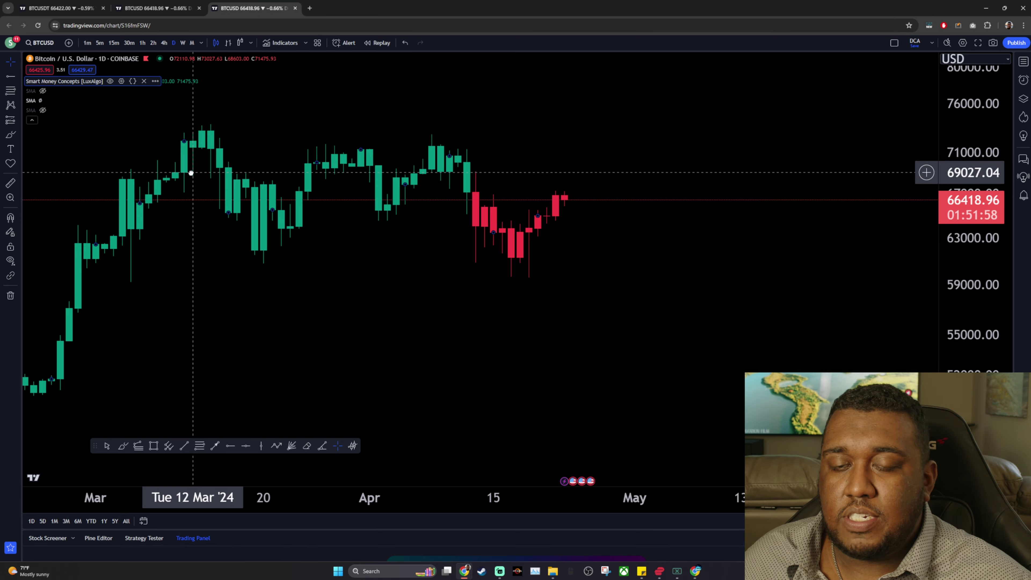
drag(191, 173, 239, 191)
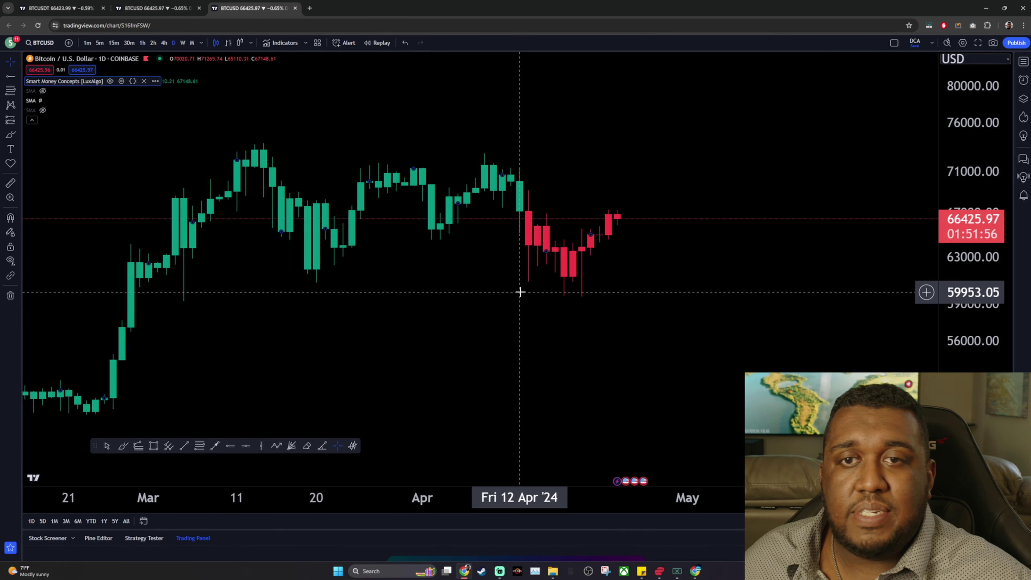
Open fairdesk.com in a new browser tab and go to the USDT-M Futures trading page
click(310, 8)
text(fair)
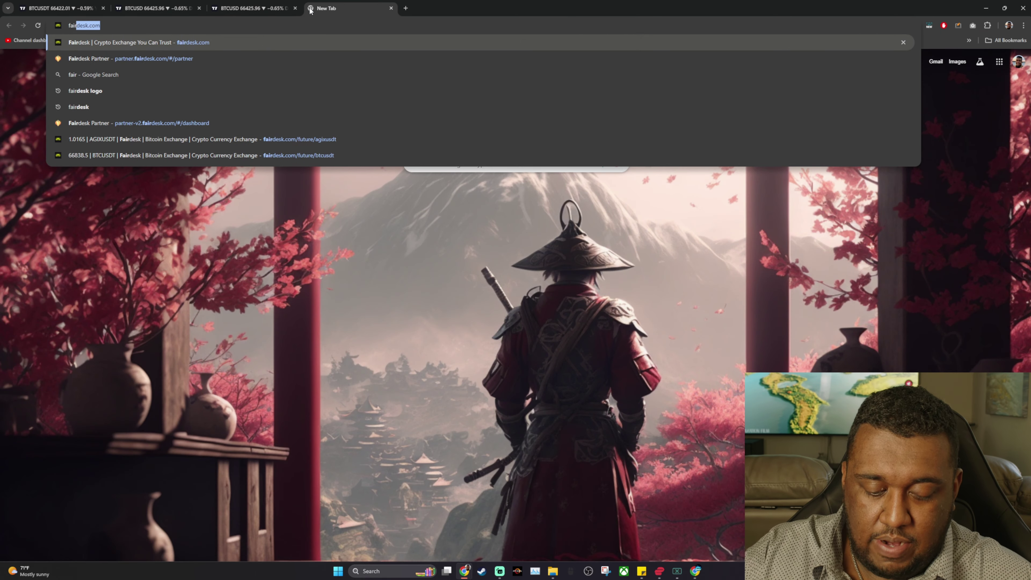
text(desk)
key(Return)
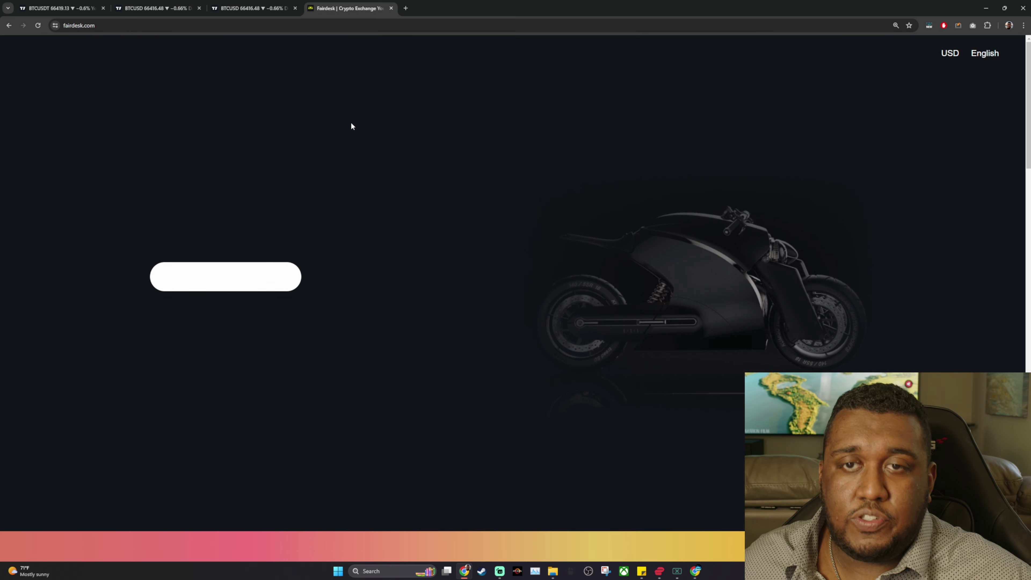
click(168, 54)
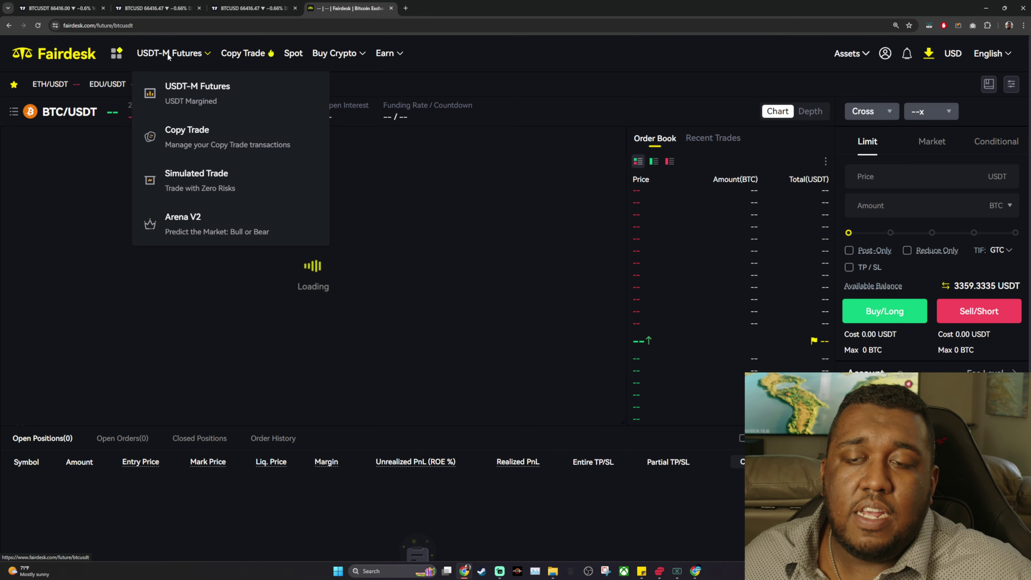
Review the account's unrealized PnL and read through the list of open futures positions
scroll(971, 331, down, 2)
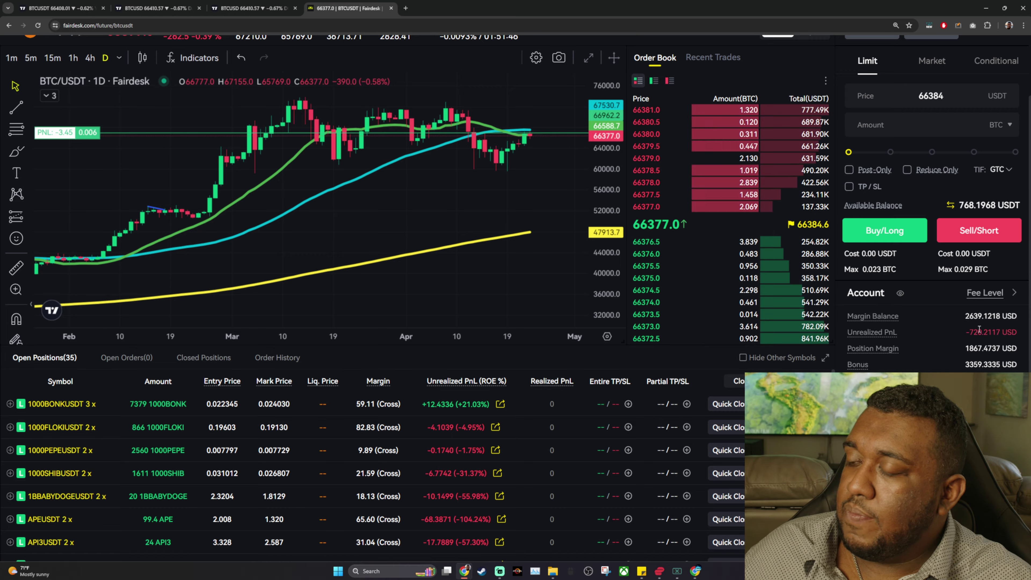
scroll(945, 332, down, 1)
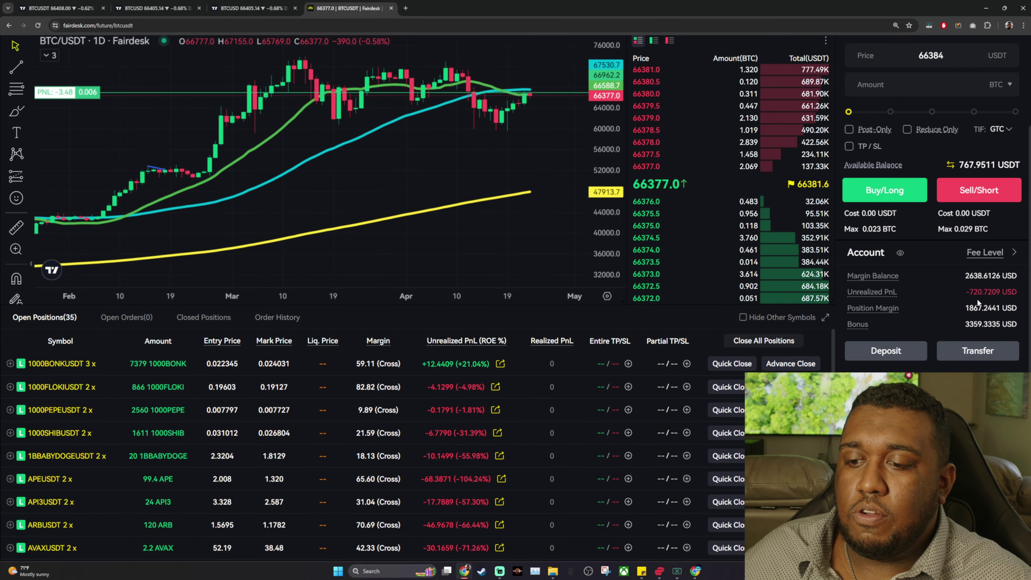
scroll(977, 303, down, 1)
scroll(561, 349, down, 3)
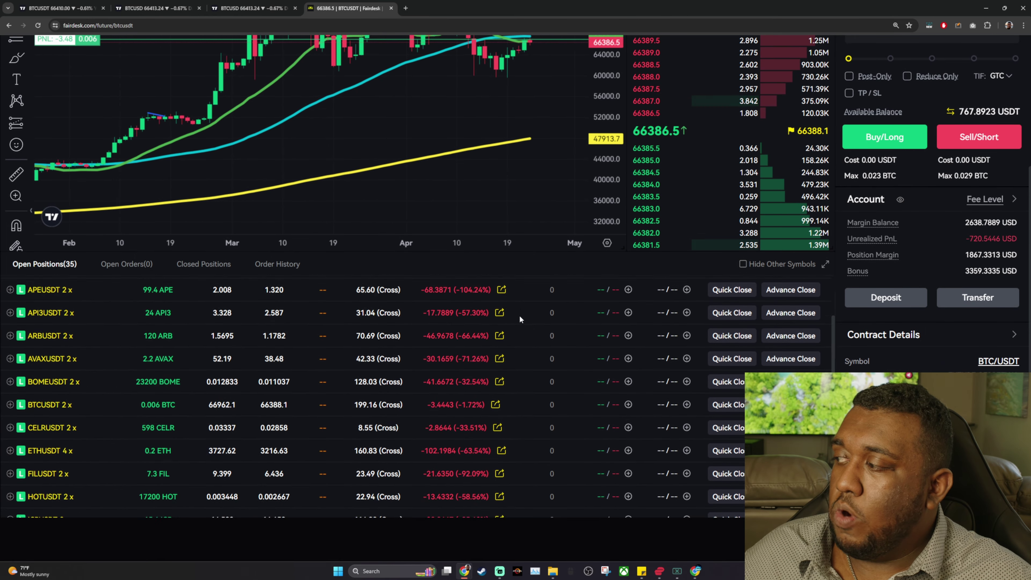
scroll(519, 315, down, 10)
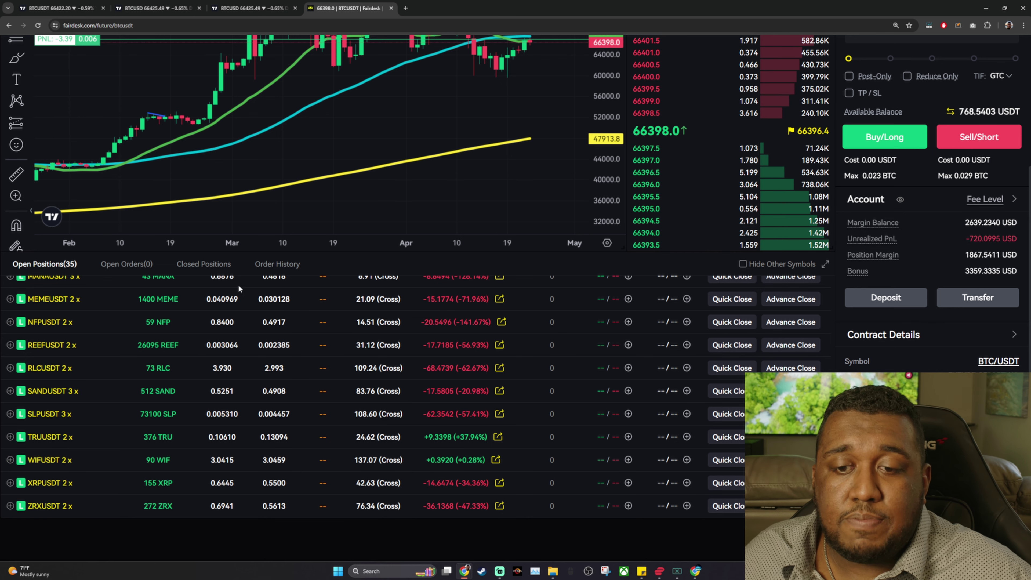
Show the closed positions and review their open and close prices, total PnL and ROI
click(203, 264)
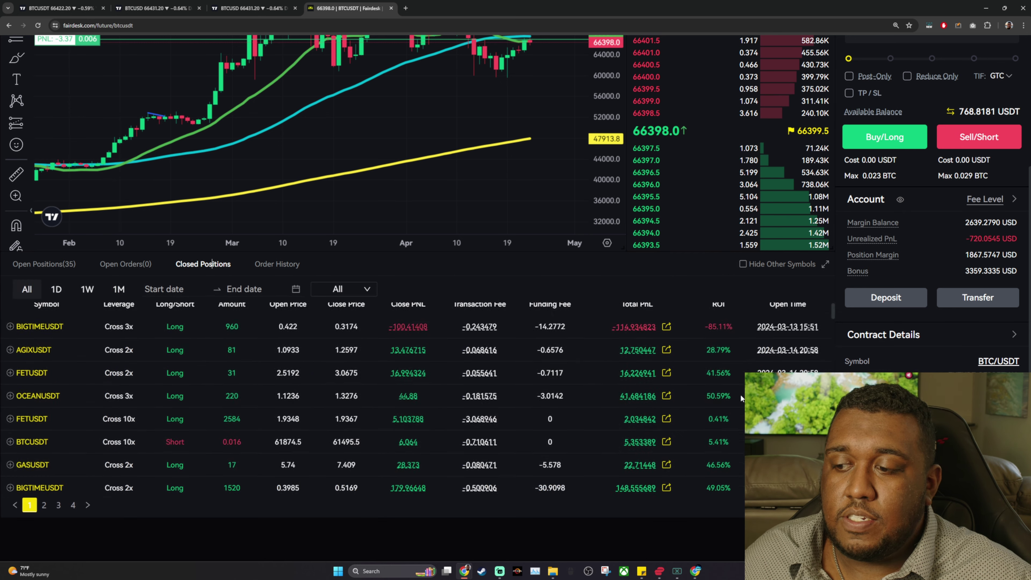
scroll(667, 369, down, 1)
scroll(666, 367, up, 5)
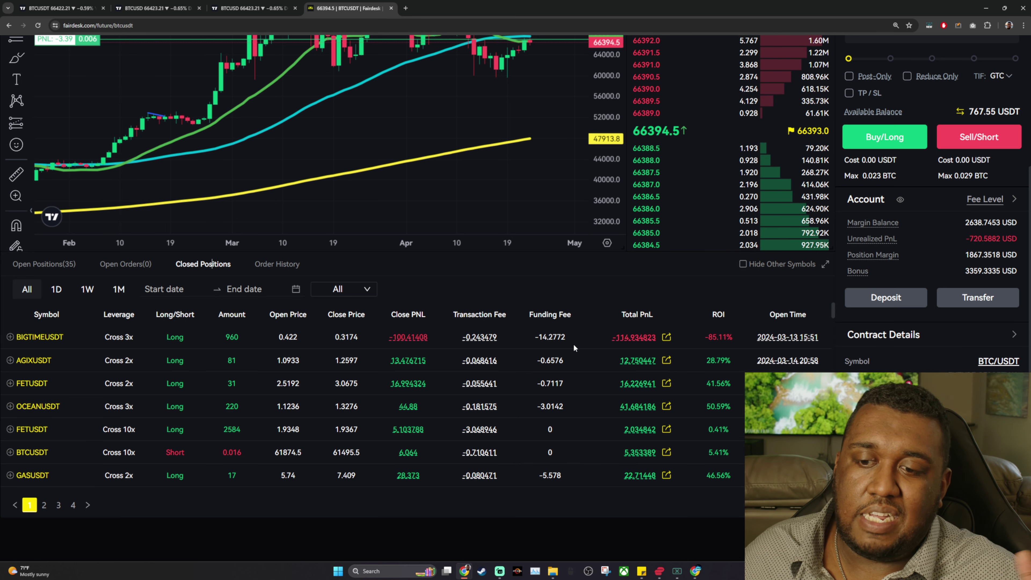
scroll(573, 343, down, 3)
scroll(601, 379, down, 1)
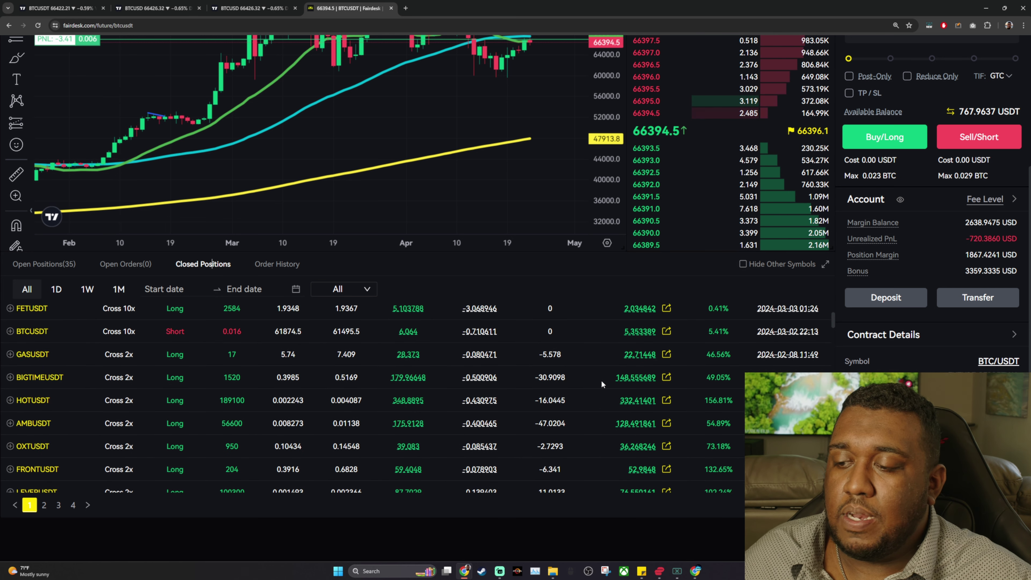
scroll(597, 352, down, 8)
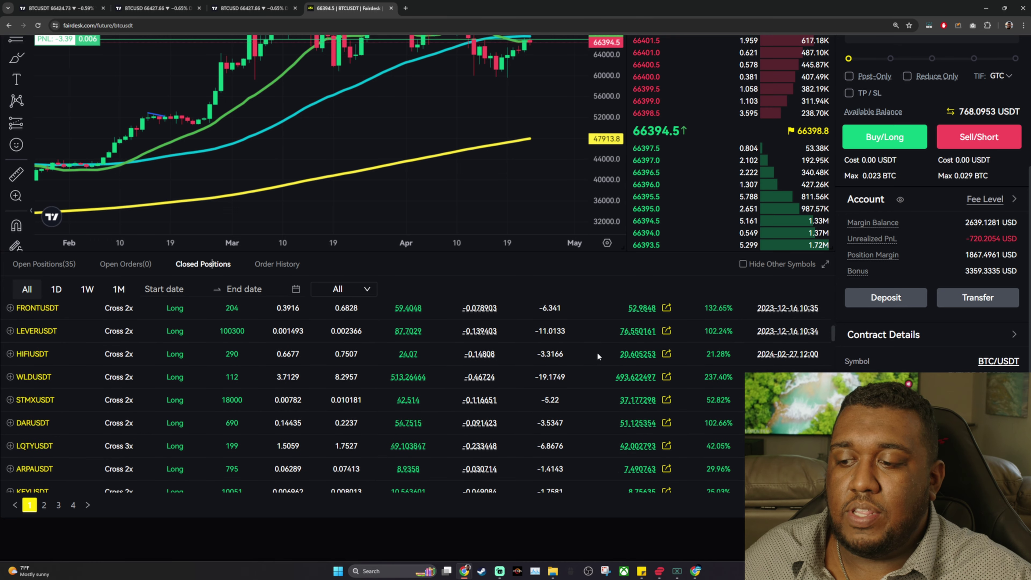
scroll(597, 352, down, 6)
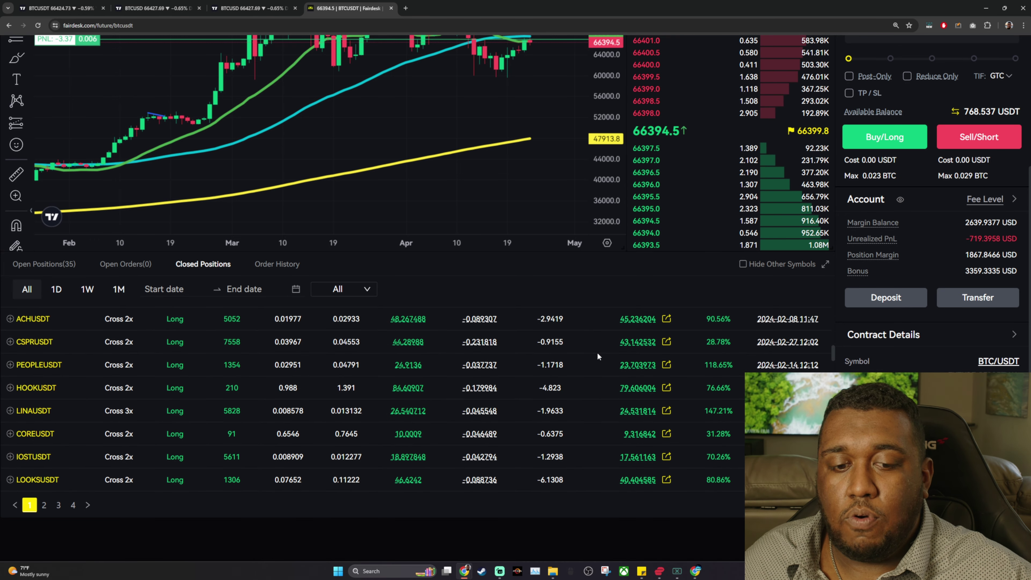
Inspect the individual buy and sell orders of the closed PEOPLEUSDT, CSPRUSDT and 2310-unit AGIXUSDT positions
click(9, 364)
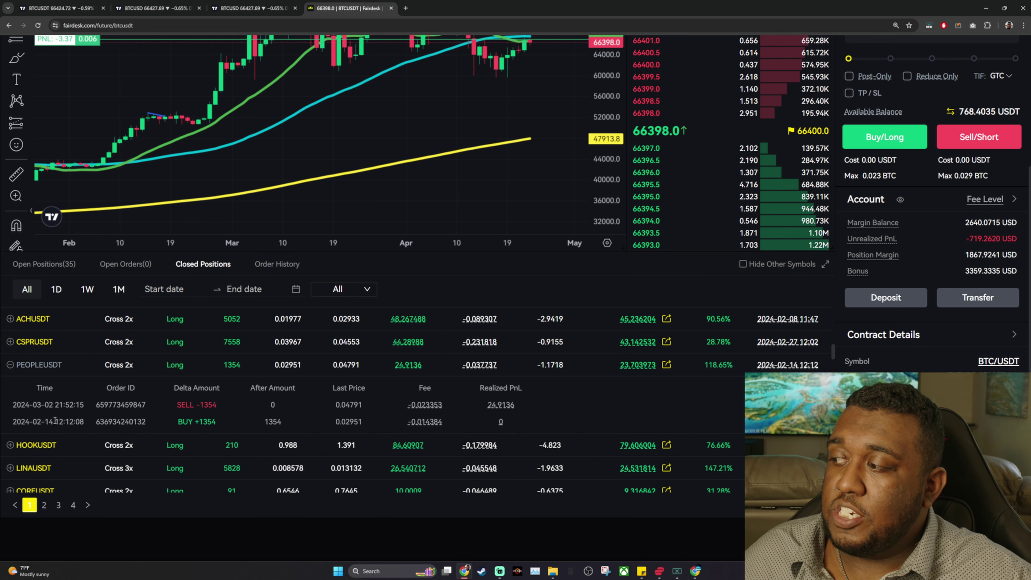
click(9, 341)
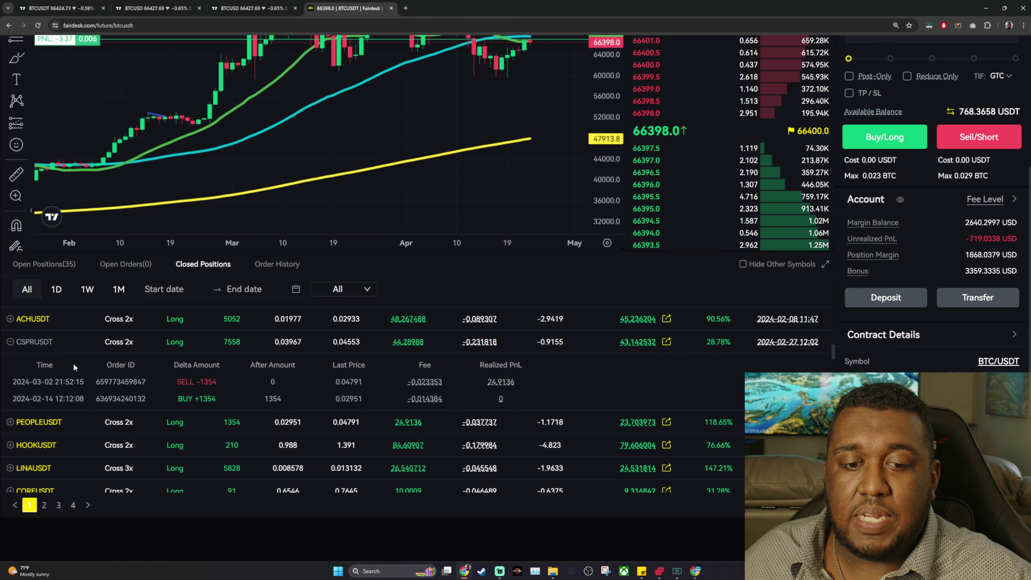
scroll(6, 426, down, 4)
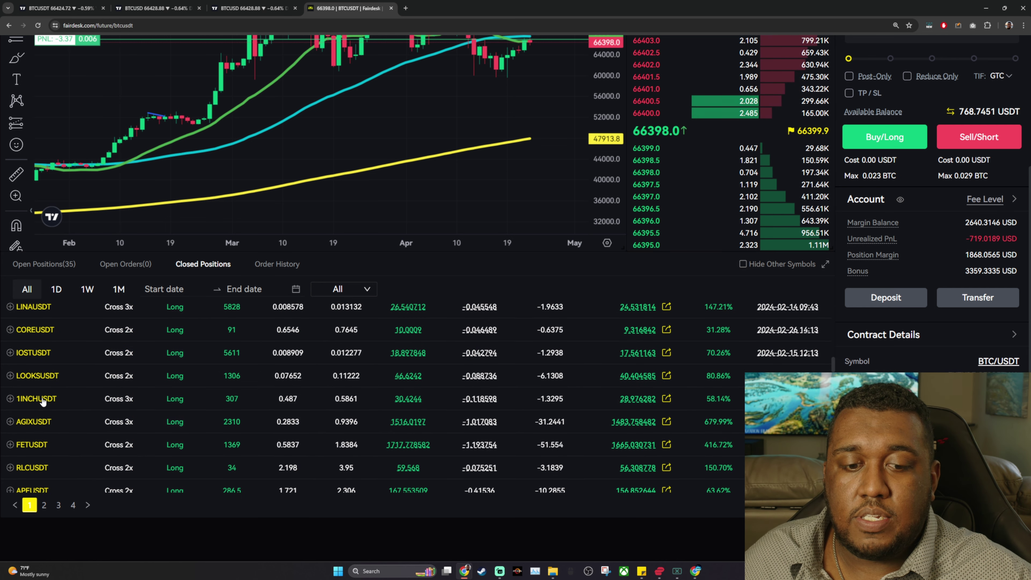
click(10, 422)
scroll(53, 404, down, 4)
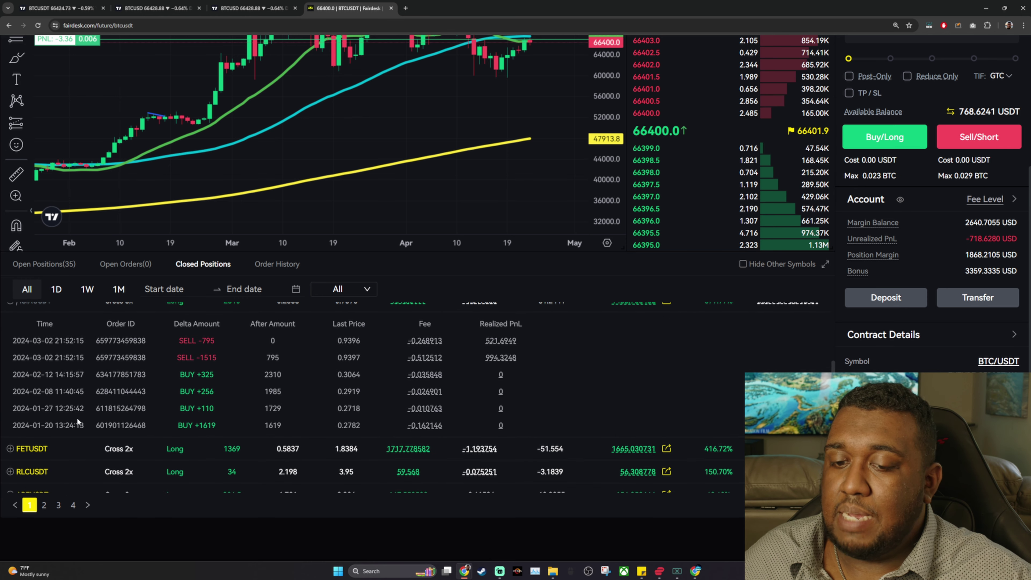
scroll(207, 349, up, 8)
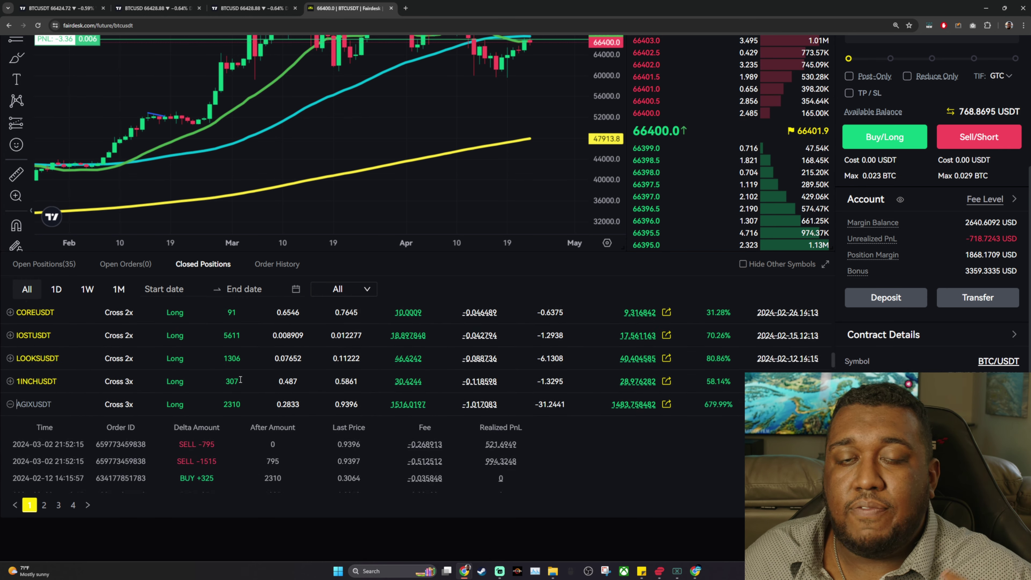
scroll(605, 425, up, 5)
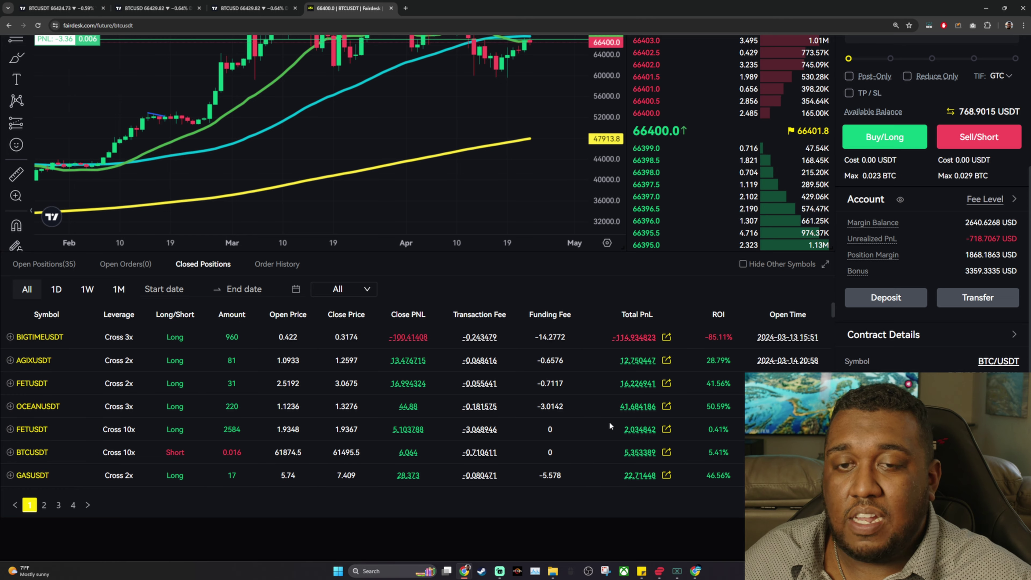
Return to the TradingView BTCUSD DCA chart and bring the daily candles from November 2023 to April 2024 into view
click(154, 8)
click(259, 6)
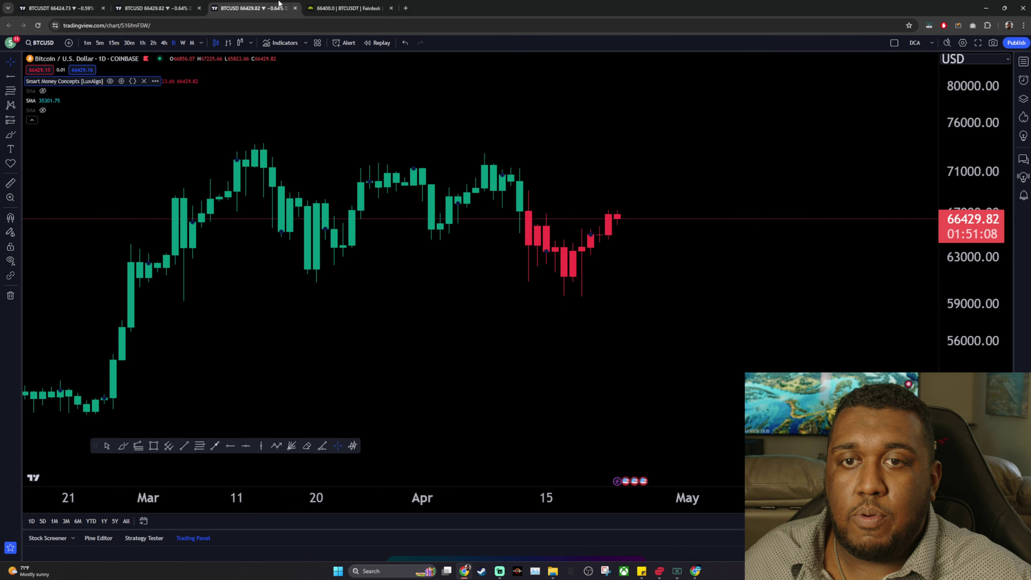
scroll(632, 138, down, 5)
drag(949, 281, 947, 393)
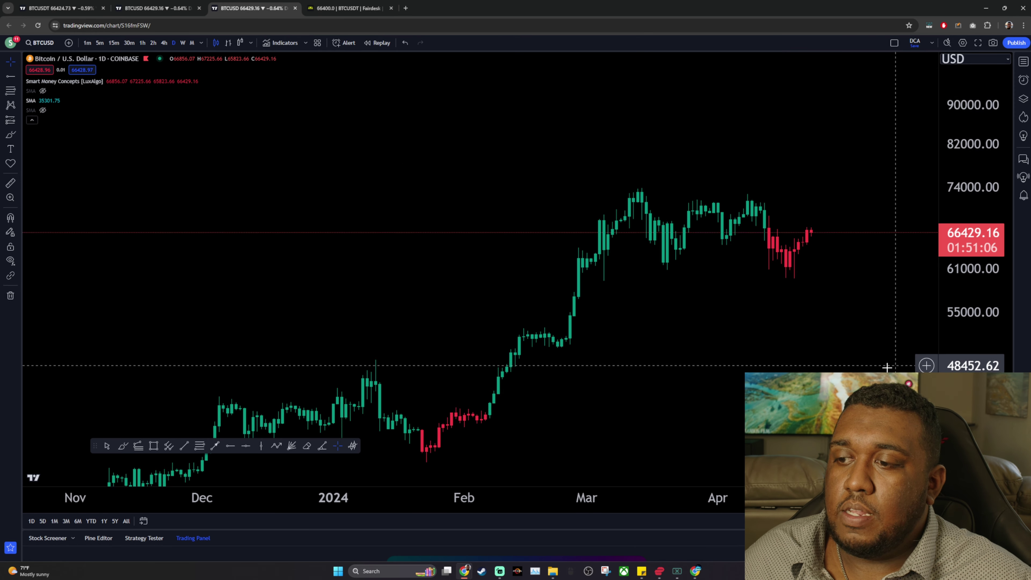
drag(828, 369, 780, 312)
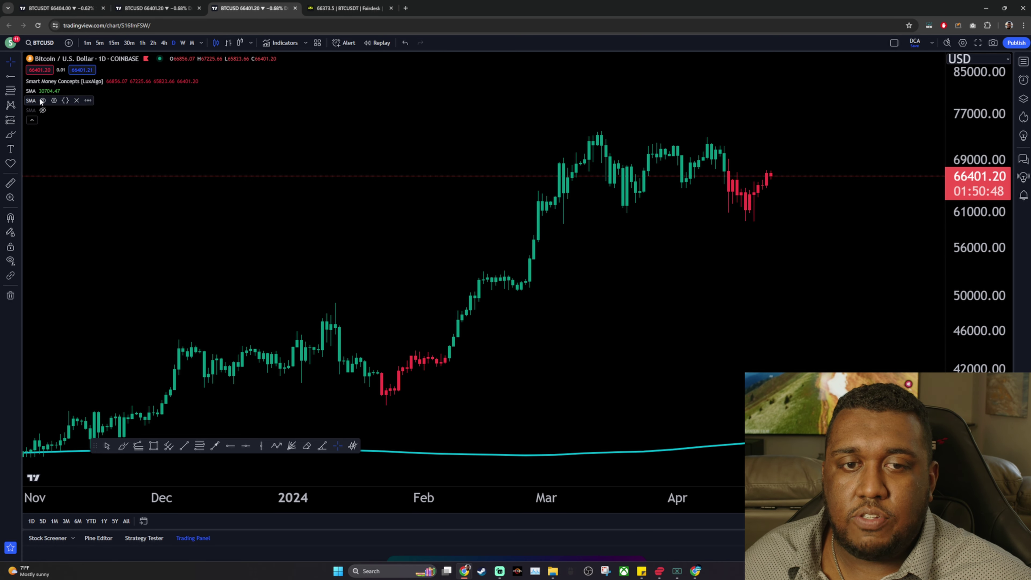
Switch the BTCUSD chart to the weekly timeframe and fit the 2021–2024 price range with its moving averages
click(182, 43)
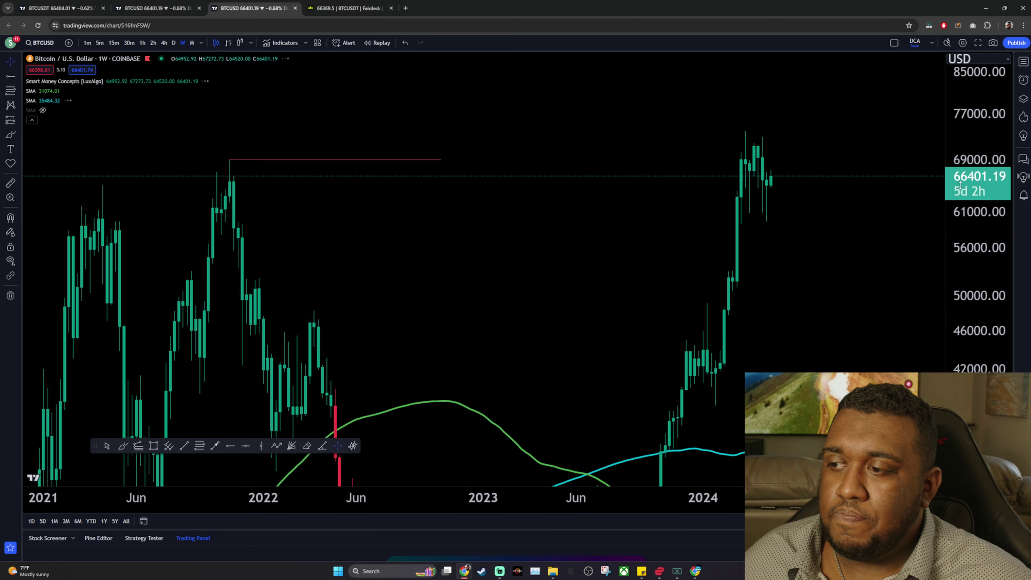
drag(954, 327, 951, 387)
drag(804, 431, 780, 340)
scroll(786, 345, down, 3)
drag(816, 382, 716, 392)
Remove all drawings from the weekly BTCUSD chart, including the yellow average entry line
right_click(549, 172)
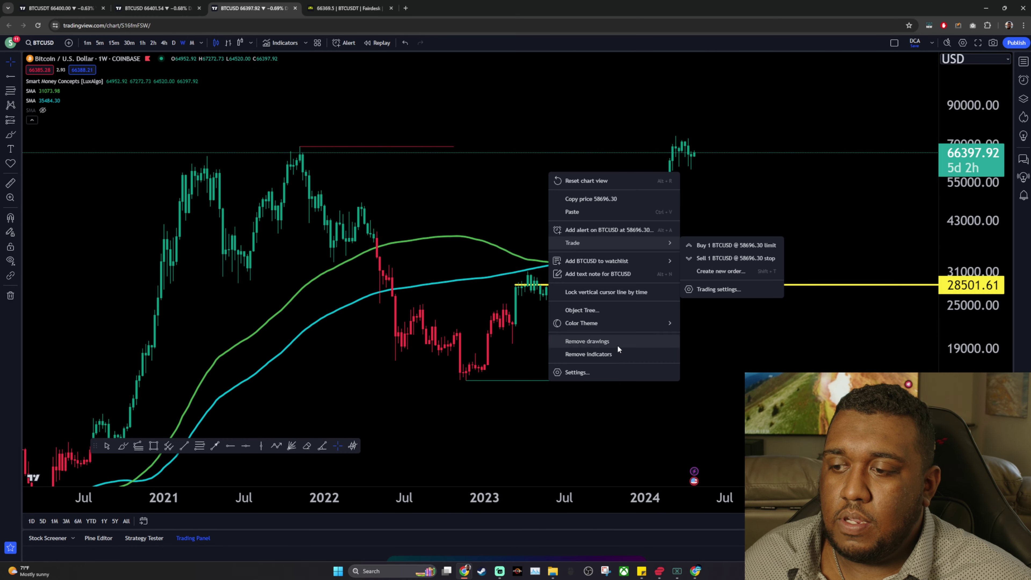
click(626, 343)
scroll(629, 348, up, 3)
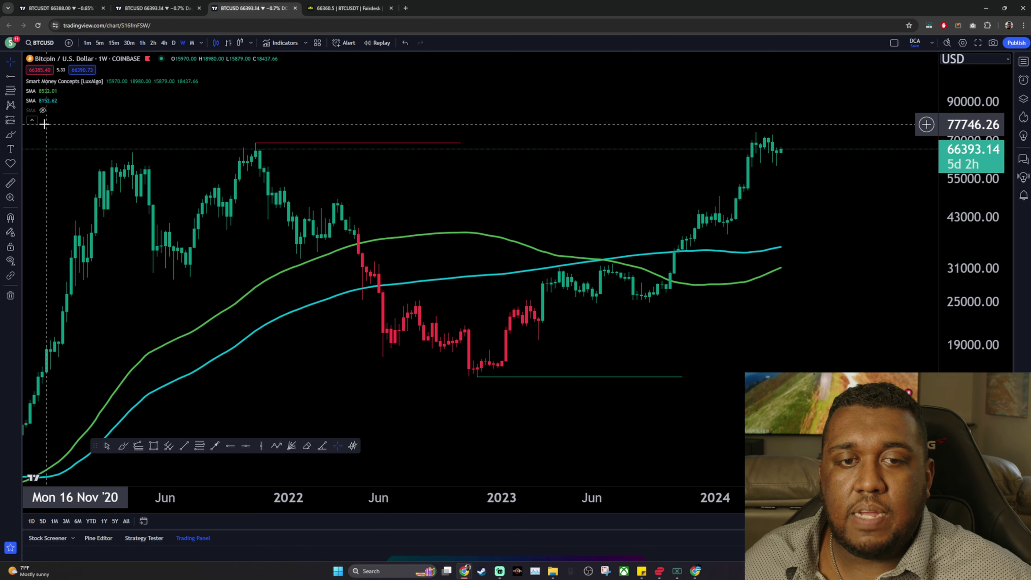
Show the hidden third SMA and set its length to 200 on the 1 week timeframe
click(42, 110)
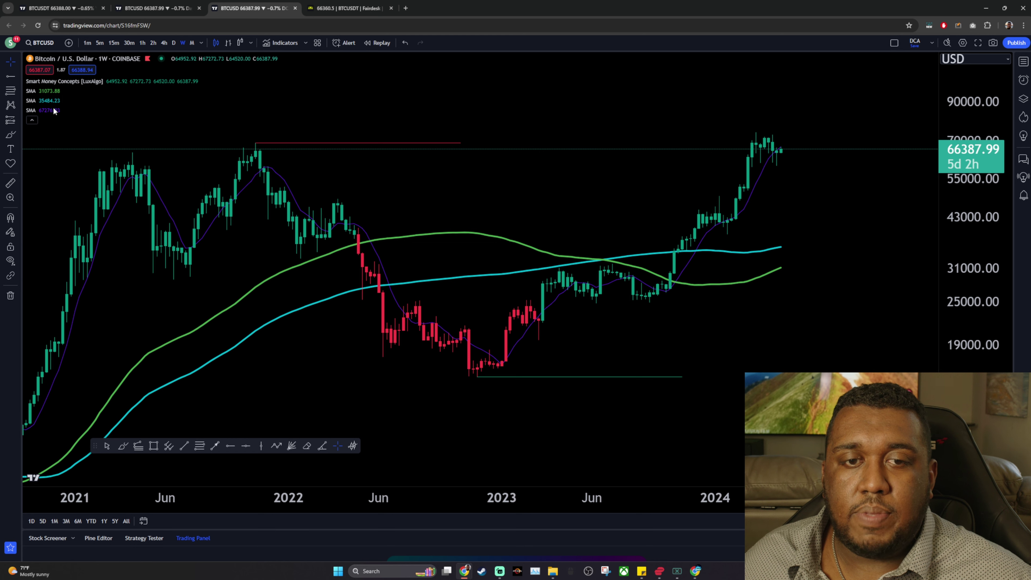
click(54, 110)
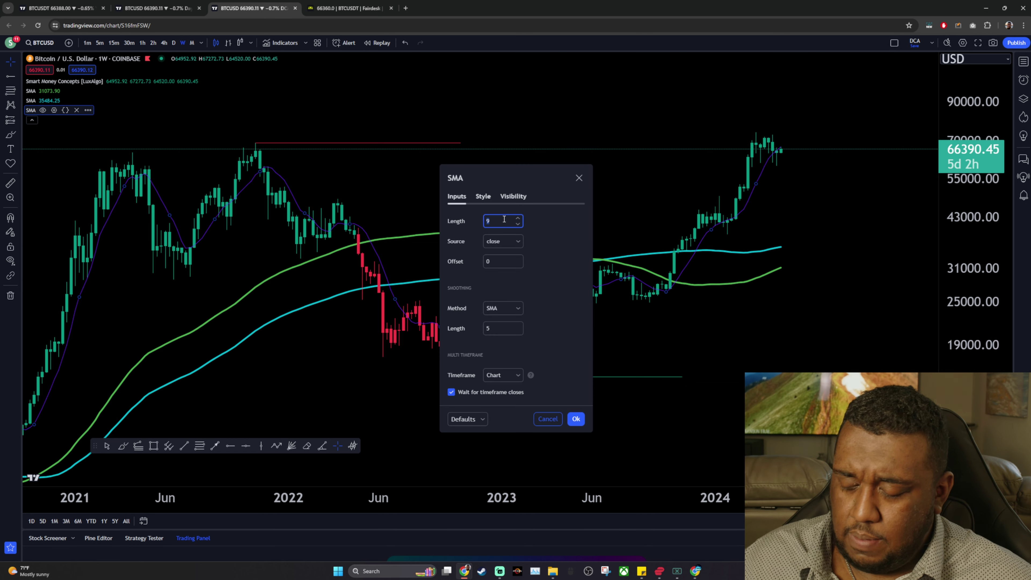
click(510, 379)
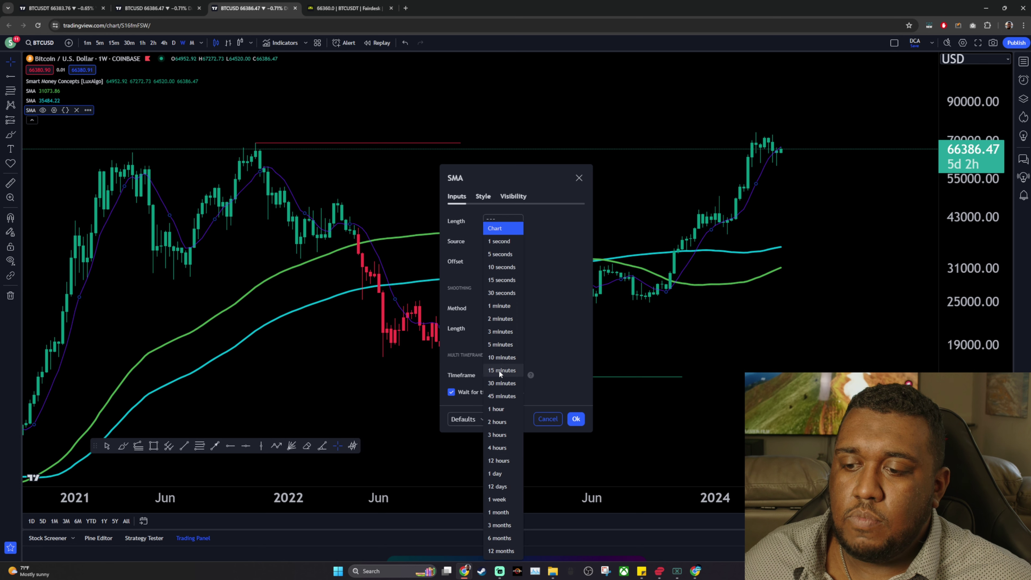
click(501, 500)
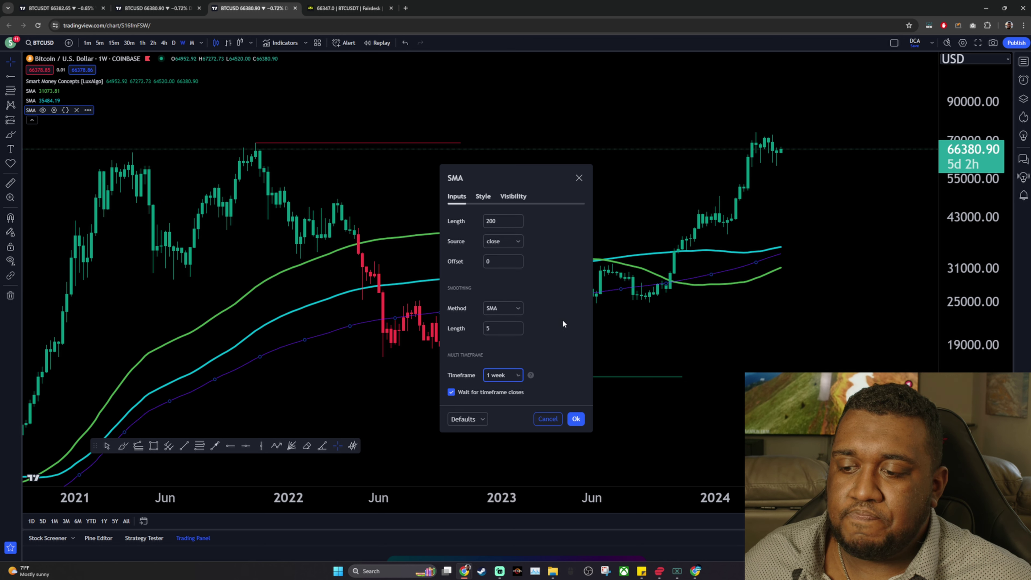
Style the 200-week SMA as a yellow line at the thickest width and apply the settings
click(481, 197)
click(512, 222)
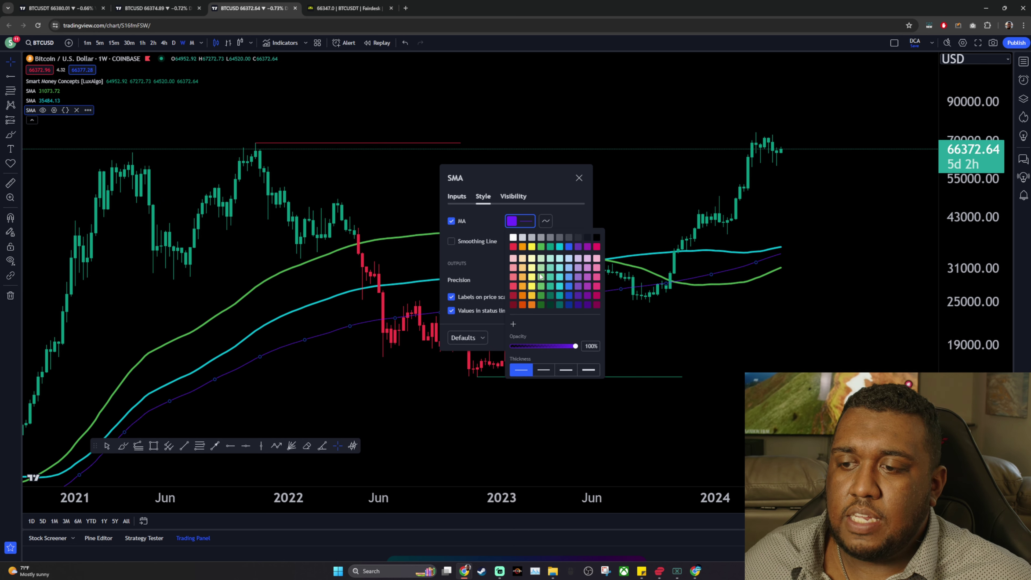
click(591, 370)
click(540, 194)
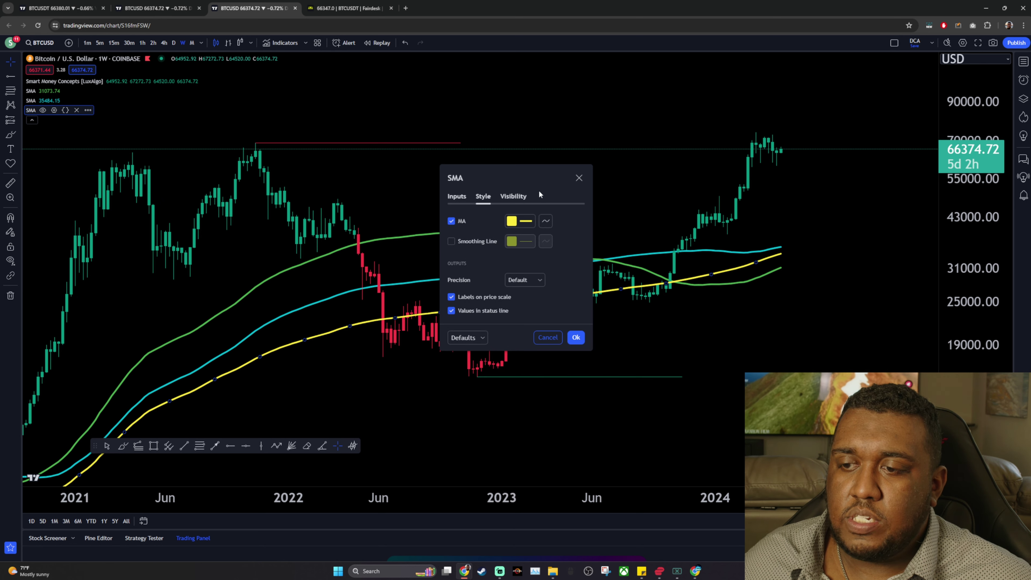
click(583, 343)
Examine how the weekly BTCUSD candles meet the three SMAs across the December 2018 and March 2020 lows
scroll(791, 357, down, 4)
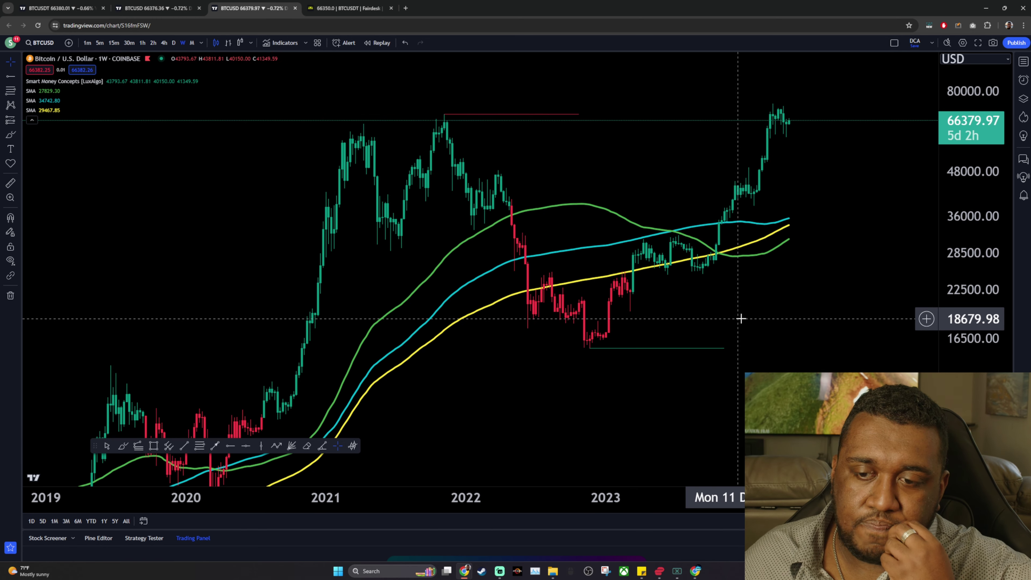
scroll(741, 318, up, 3)
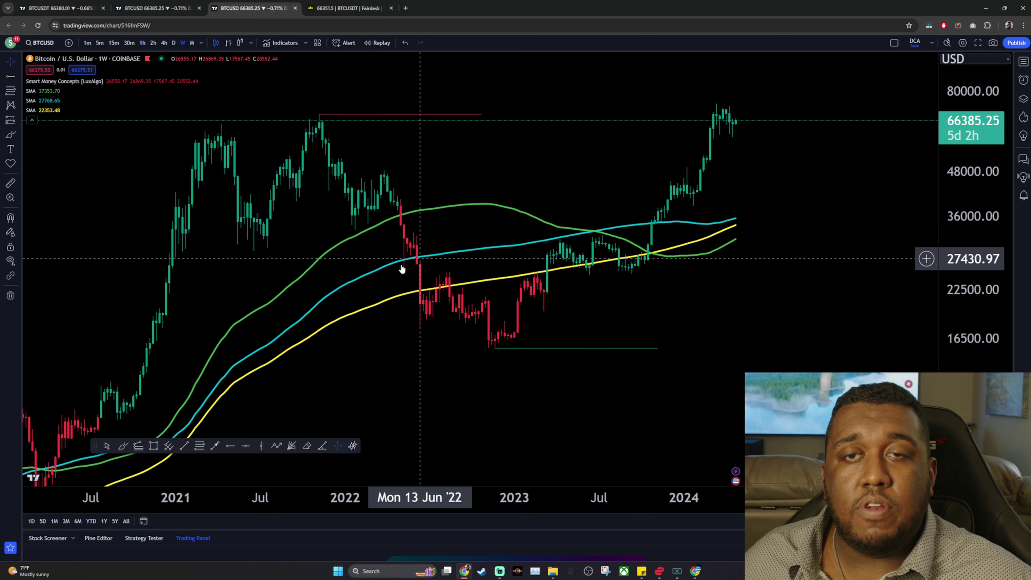
drag(420, 332, 695, 285)
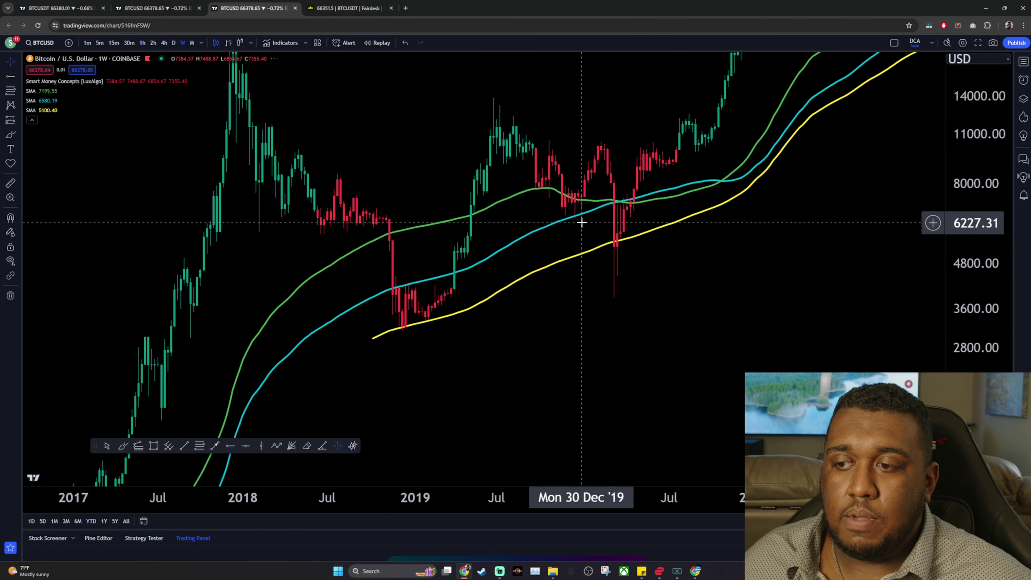
drag(588, 339, 703, 303)
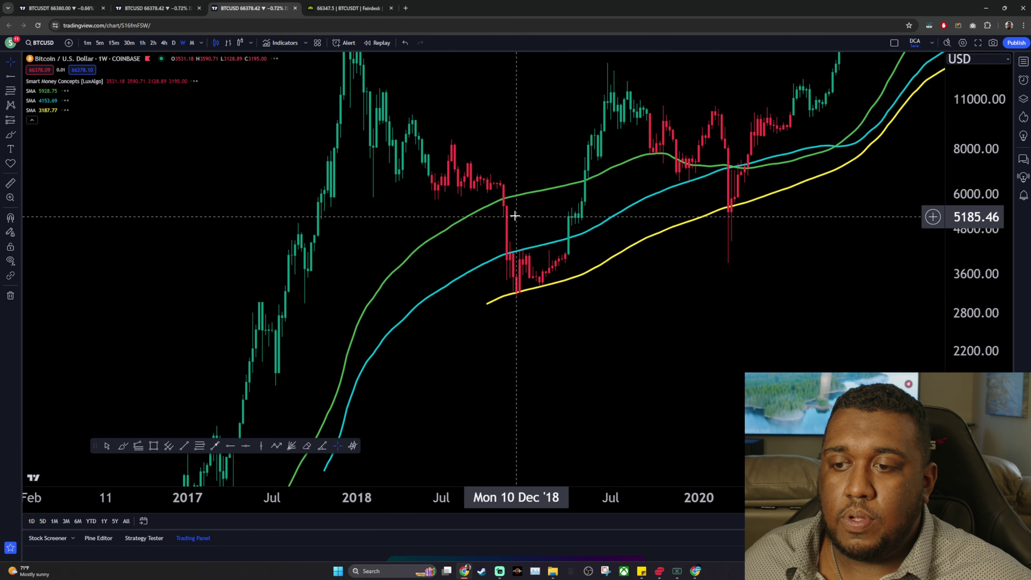
drag(614, 306, 451, 364)
scroll(553, 348, up, 1)
scroll(451, 364, down, 3)
drag(846, 303, 550, 376)
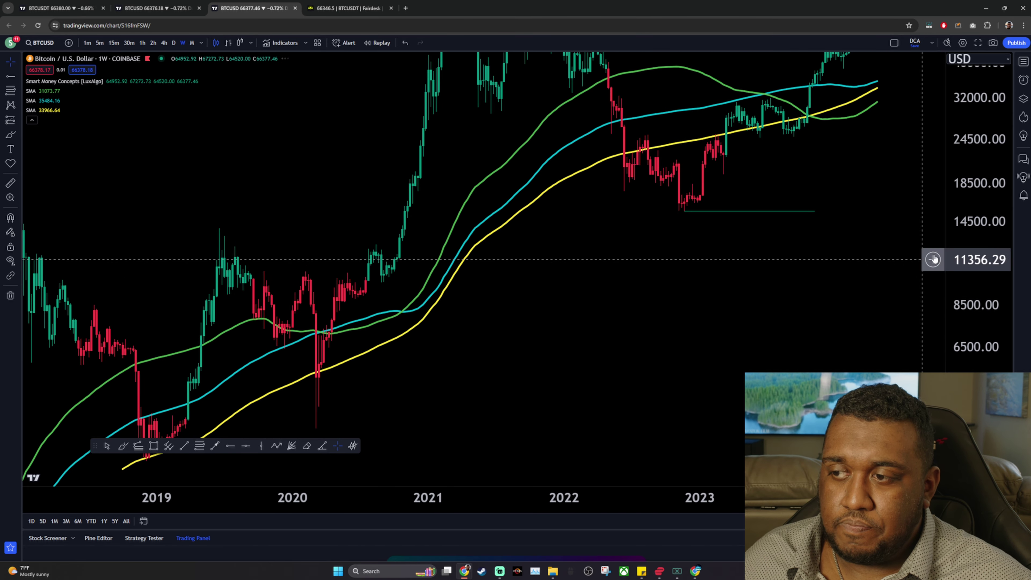
Examine the 2022–2023 bear market candles against the green, cyan and yellow weekly SMAs
drag(974, 256, 970, 327)
drag(819, 264, 842, 285)
scroll(842, 286, up, 6)
drag(965, 336, 962, 161)
drag(775, 186, 778, 268)
drag(714, 265, 691, 290)
drag(609, 255, 613, 279)
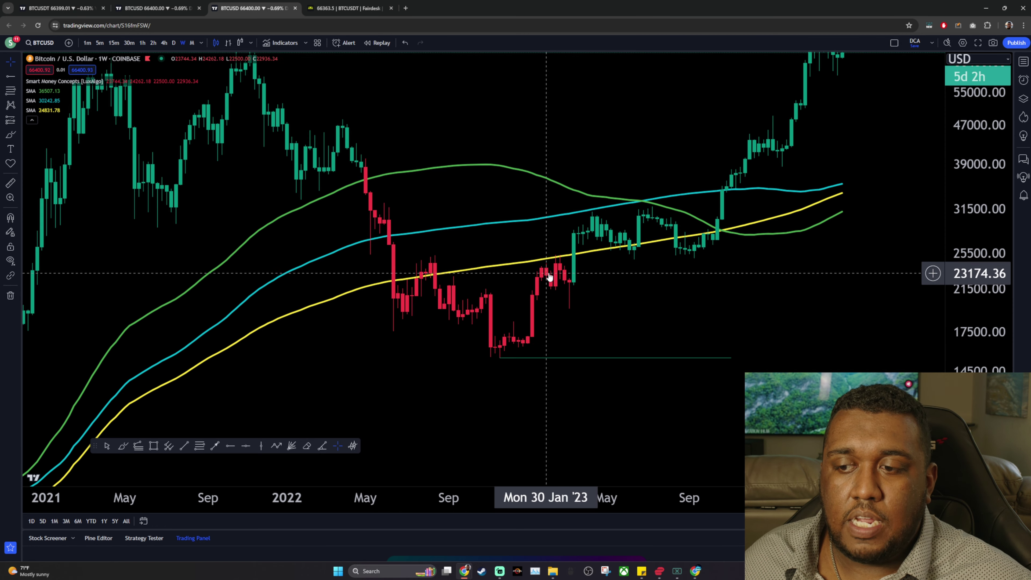
Compare the late 2018 and March 2020 price drops with the yellow 200-week SMA
drag(384, 387, 811, 199)
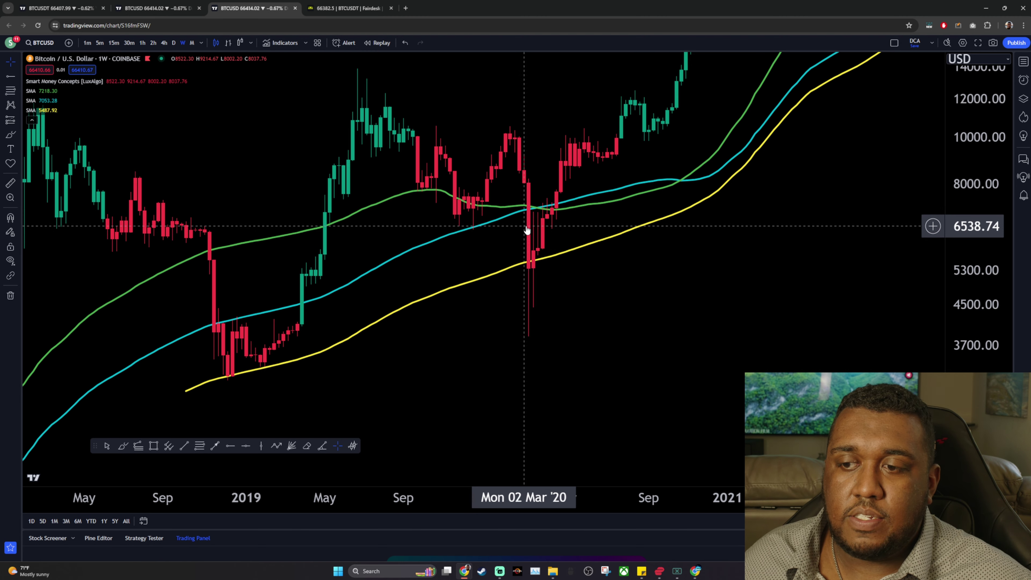
scroll(386, 318, down, 3)
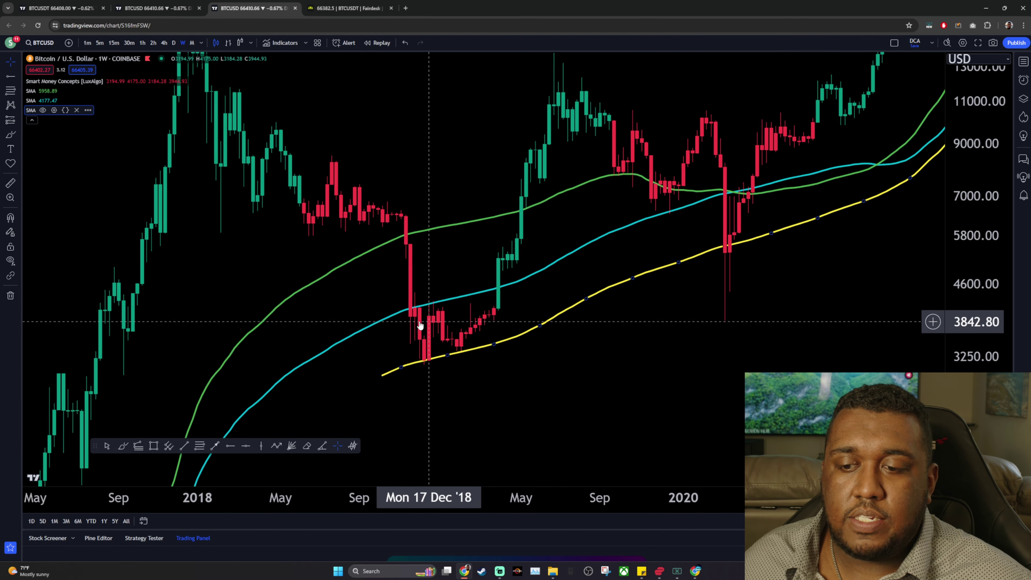
scroll(426, 313, up, 3)
drag(391, 314, 426, 319)
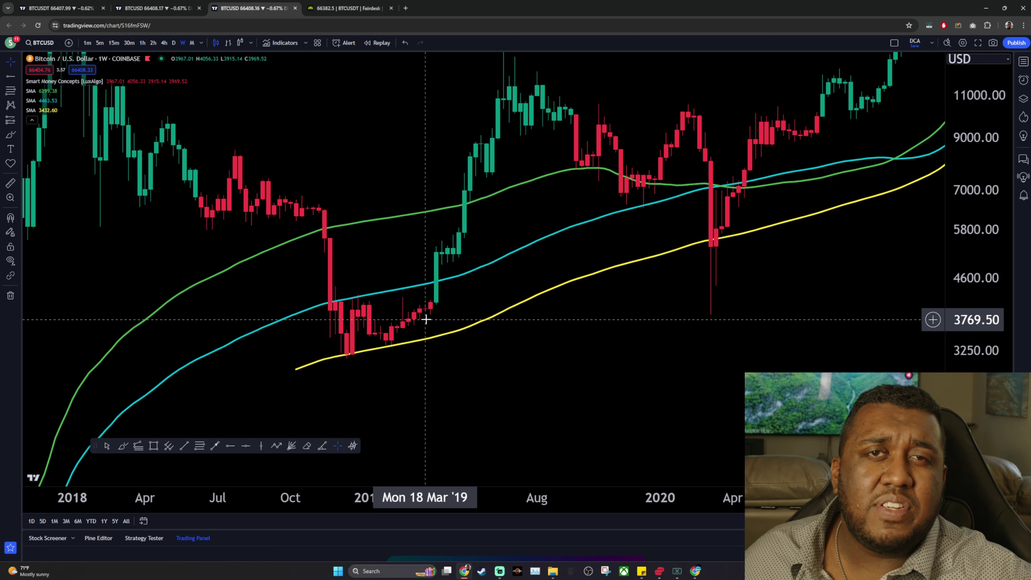
scroll(704, 392, down, 3)
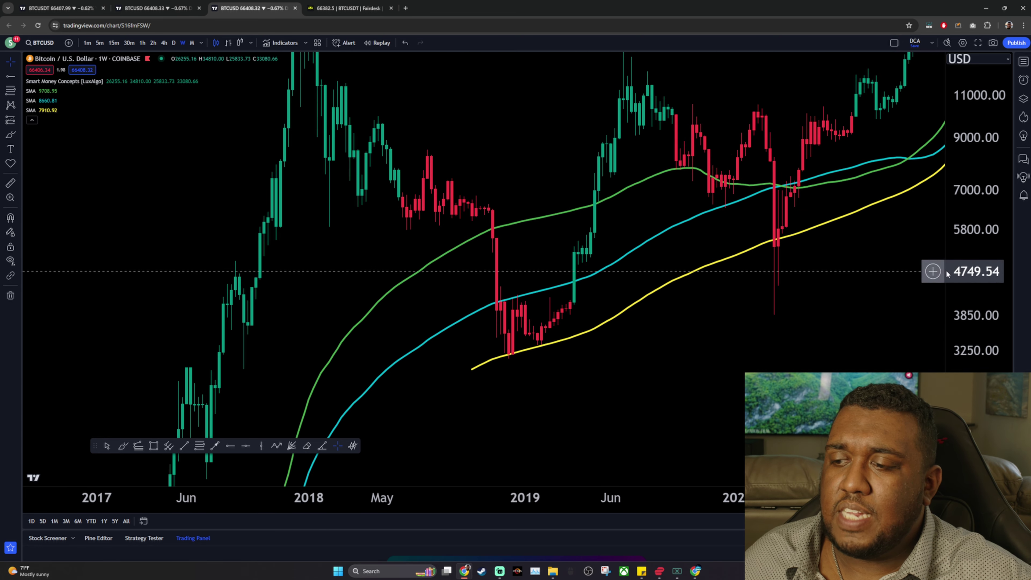
drag(951, 272, 948, 370)
drag(855, 366, 717, 396)
drag(490, 366, 450, 373)
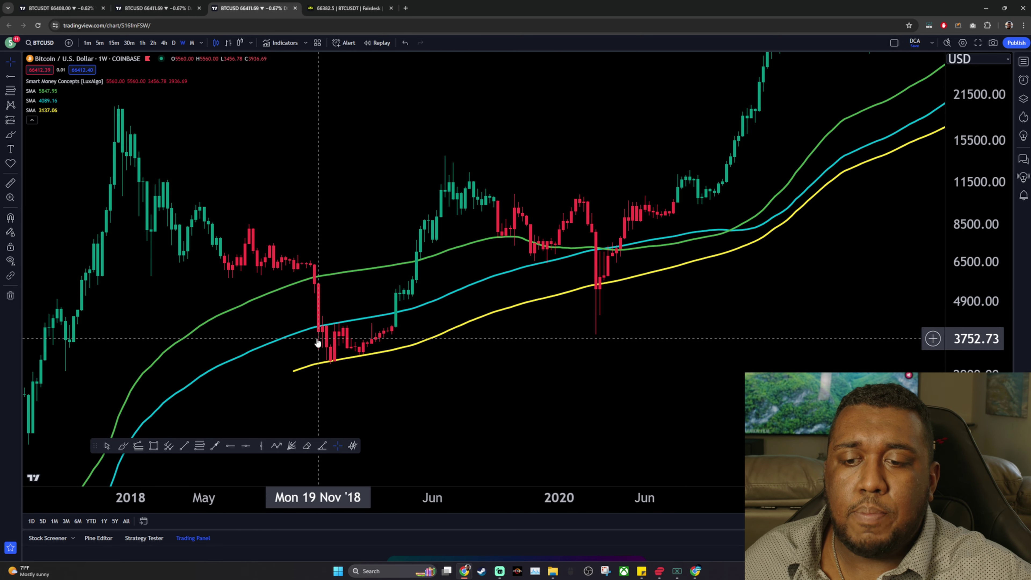
Return to the 2021–2024 candles and hide all three SMAs on the weekly BTCUSD chart
drag(727, 317, 569, 367)
drag(692, 286, 527, 359)
drag(682, 336, 533, 331)
scroll(685, 324, up, 2)
drag(733, 329, 667, 352)
scroll(667, 351, down, 1)
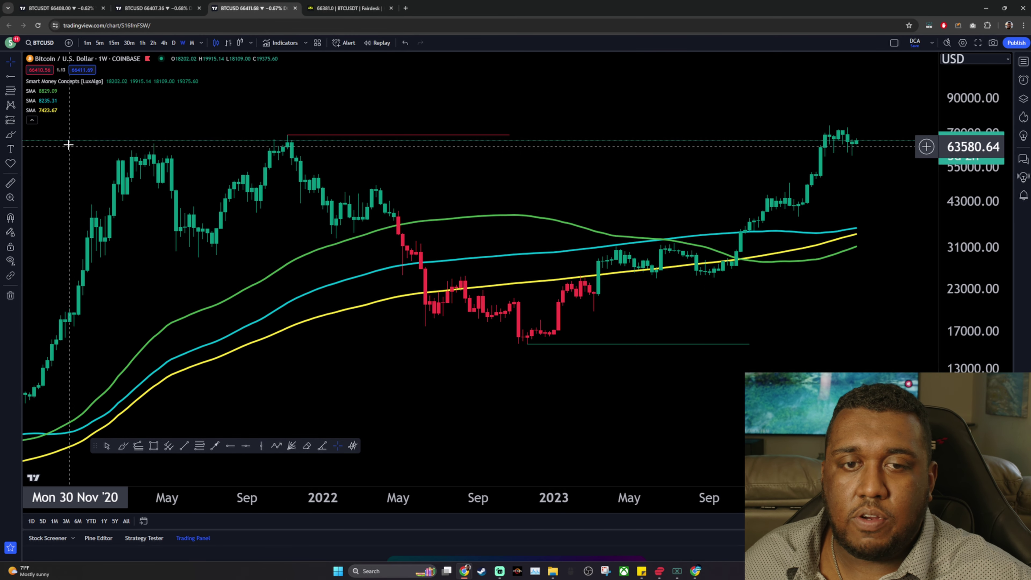
click(39, 110)
click(42, 101)
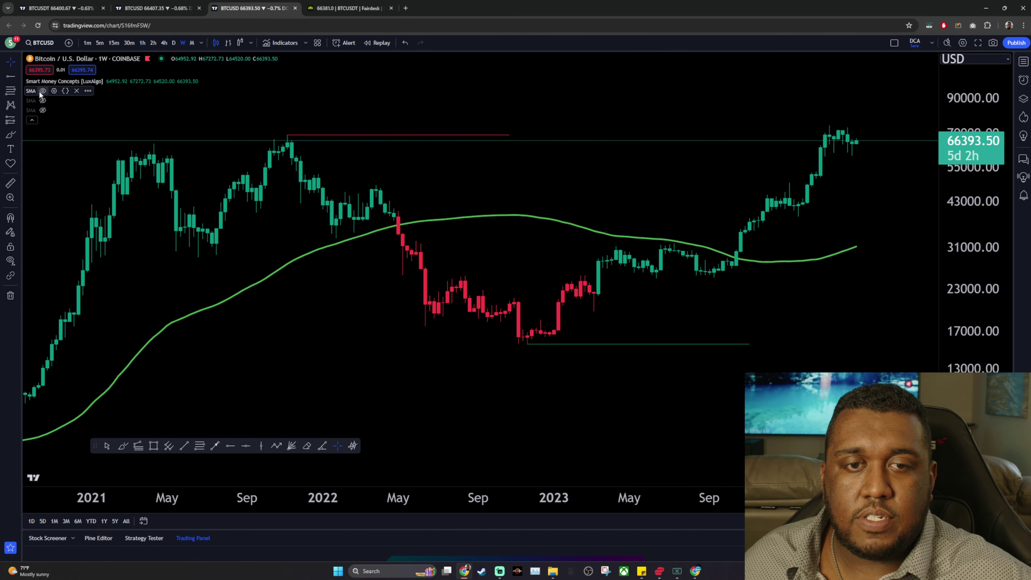
click(42, 91)
Collapse the indicator legend and fit the 2017–2024 weekly BTCUSD price history in view
scroll(691, 239, down, 3)
scroll(691, 239, down, 1)
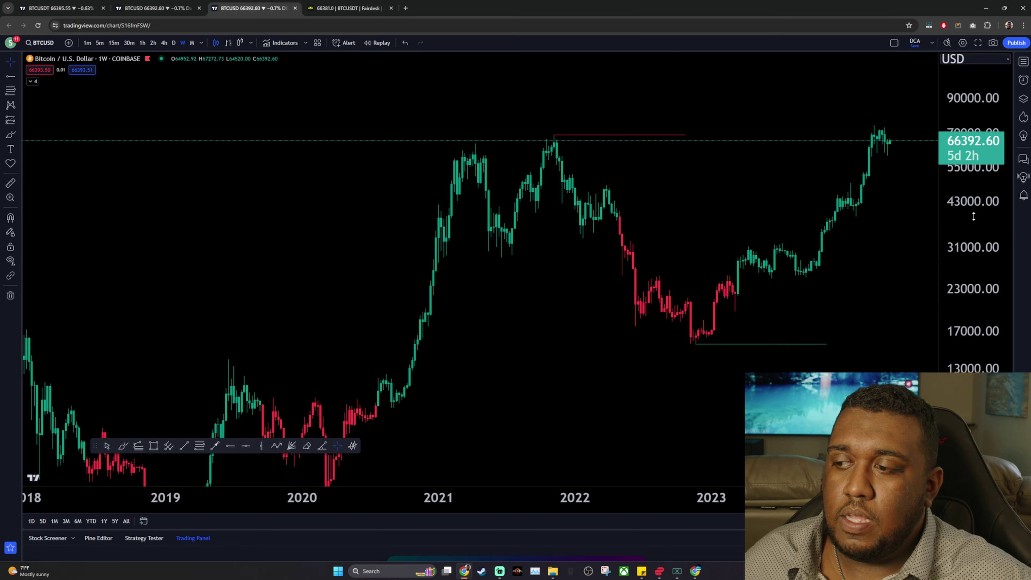
drag(973, 216, 970, 346)
drag(828, 321, 720, 318)
scroll(721, 317, down, 2)
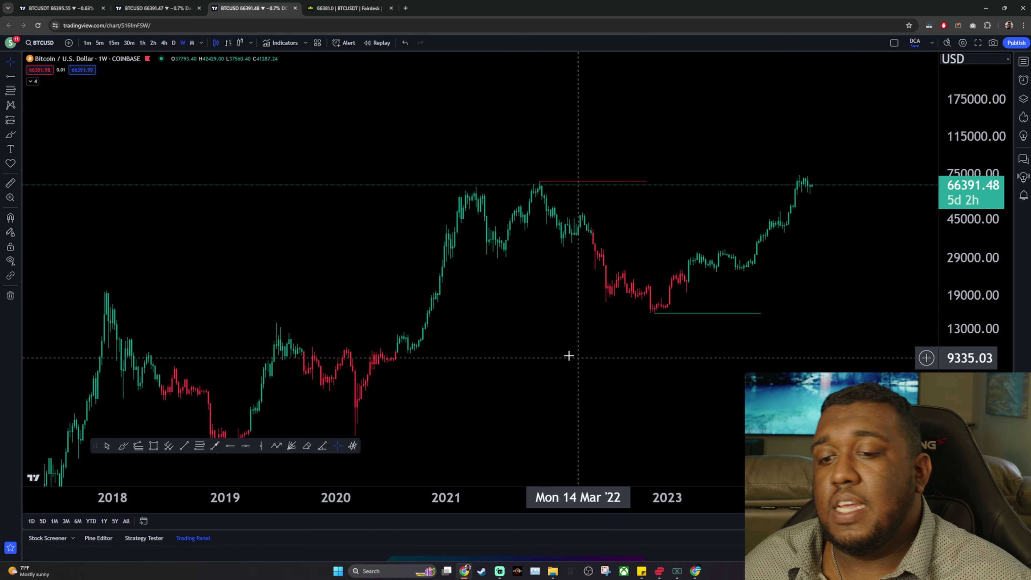
drag(569, 354, 605, 310)
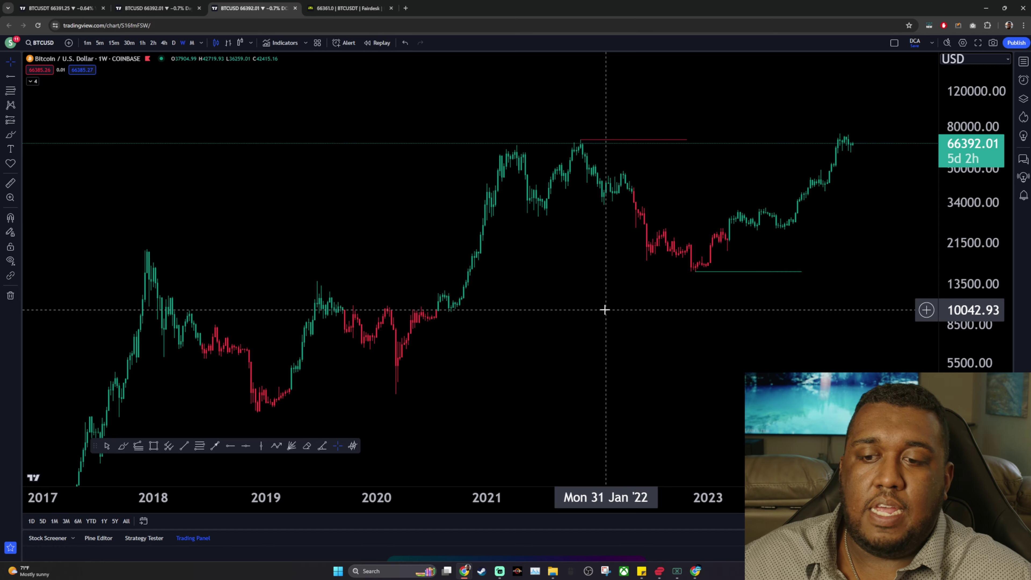